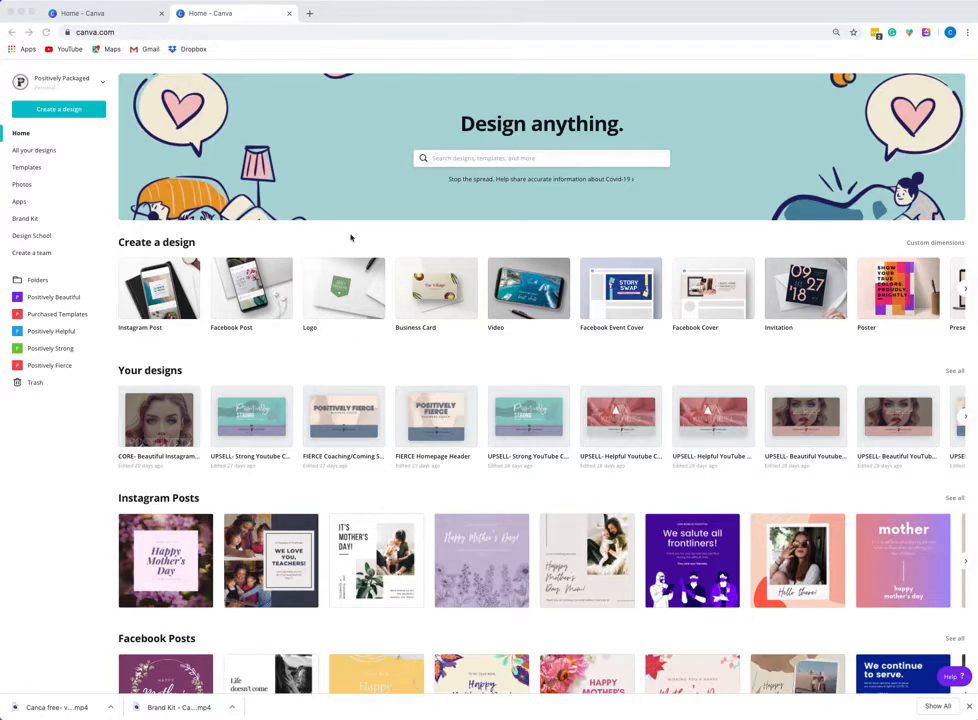
# Browse the home page sections and page through the Your designs carousel.
pyautogui.scroll(-1, 481, 350)
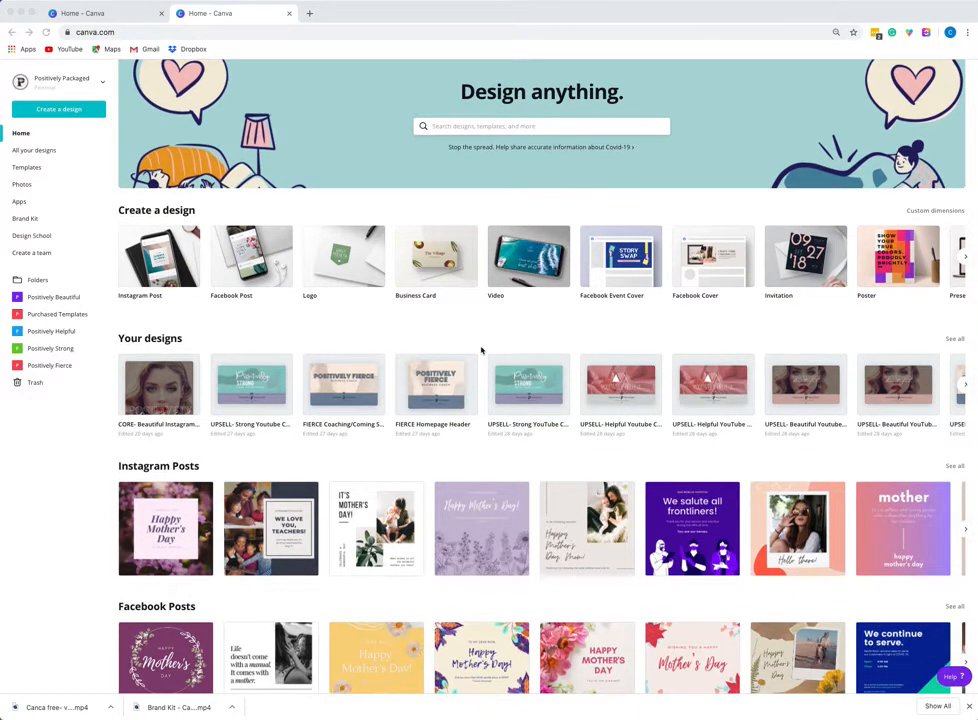
pyautogui.scroll(-2, 481, 350)
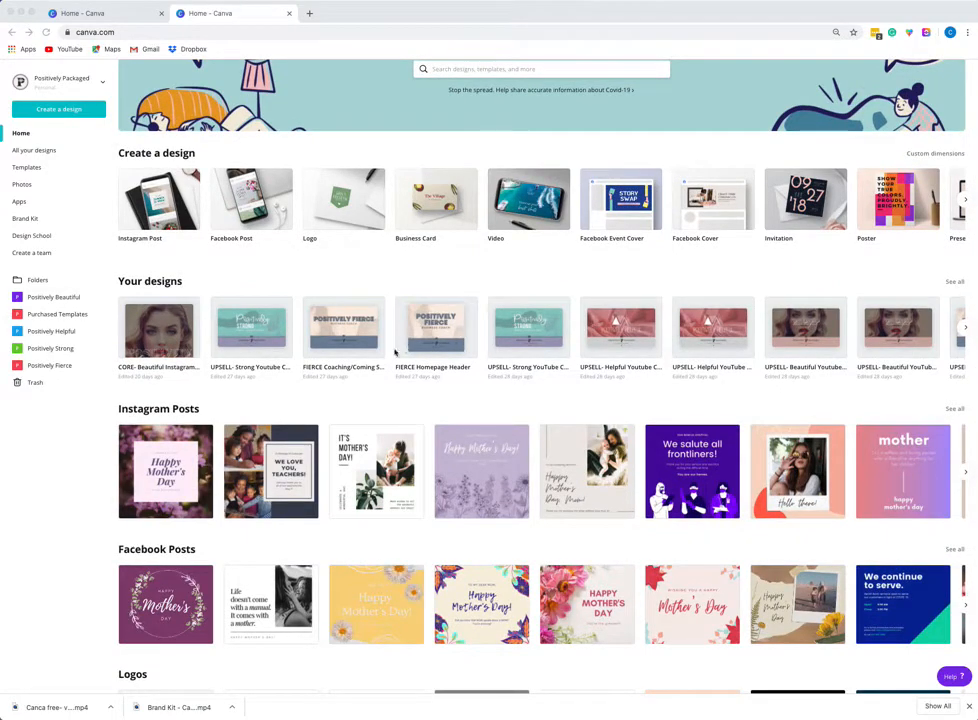
pyautogui.scroll(-2, 361, 383)
pyautogui.scroll(-2, 361, 383)
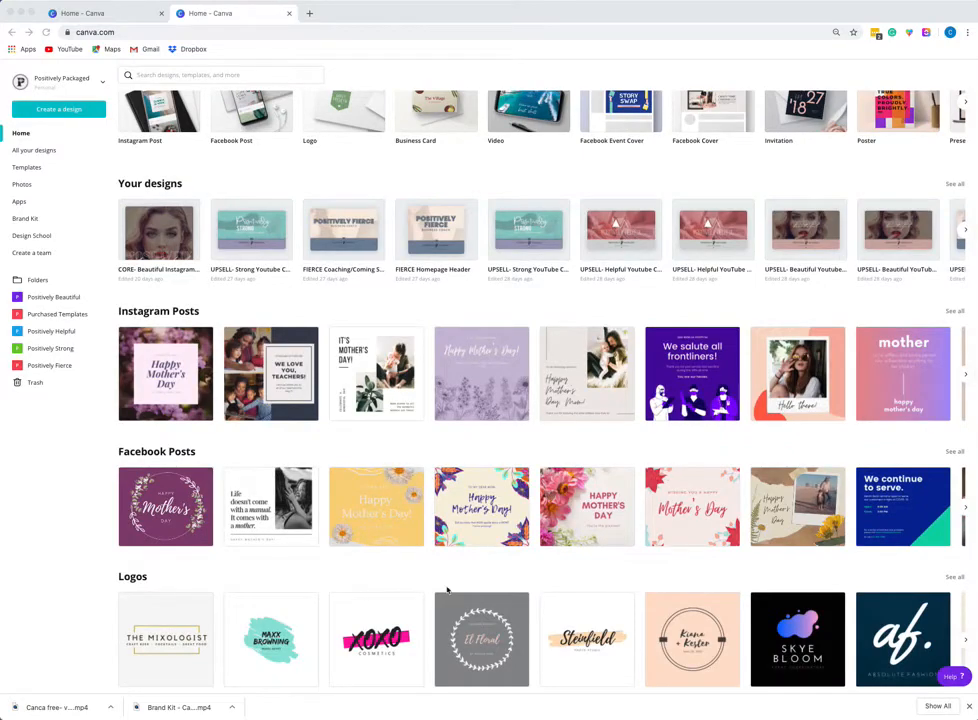
pyautogui.scroll(-4, 301, 544)
pyautogui.scroll(5, 301, 544)
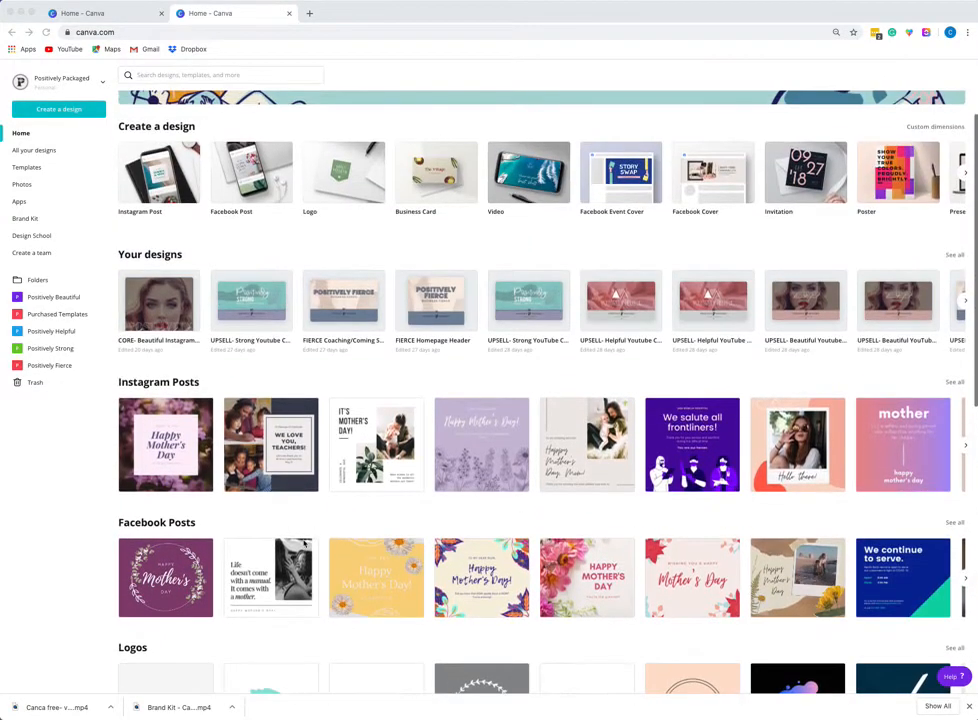
pyautogui.scroll(-6, 303, 543)
pyautogui.scroll(2, 304, 543)
pyautogui.scroll(10, 303, 542)
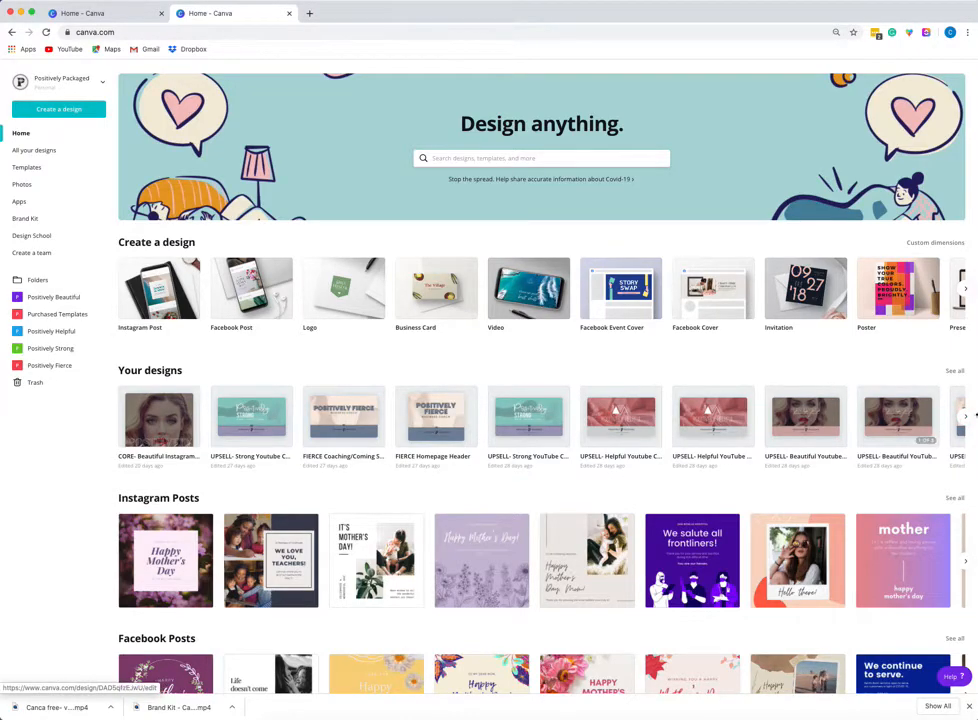
pyautogui.click(966, 418)
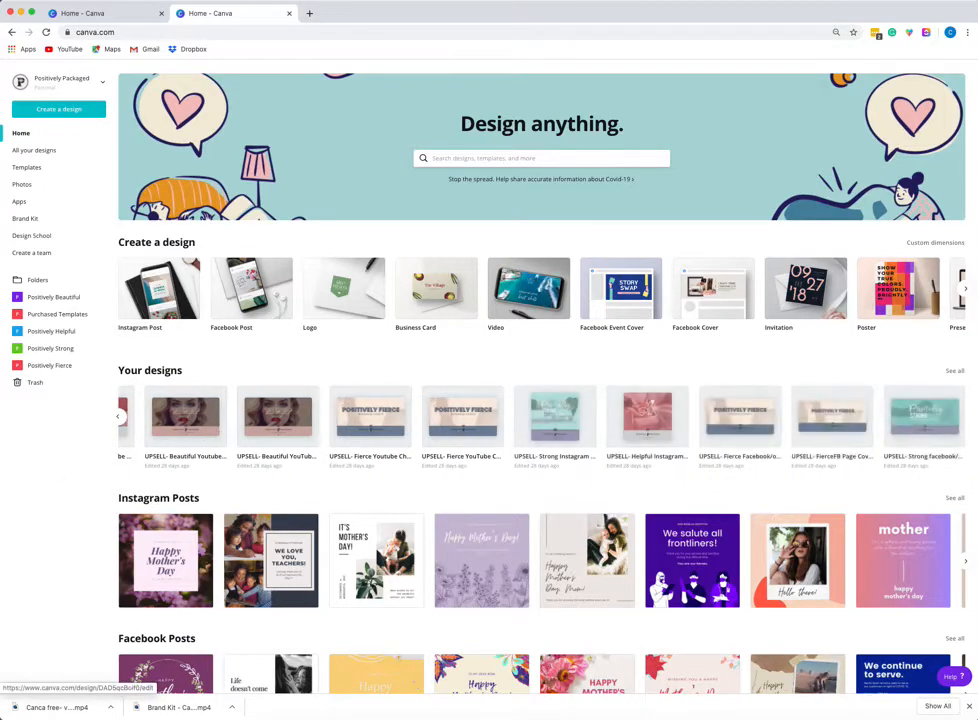
# Create a new folder named video from the Folders page.
pyautogui.click(35, 281)
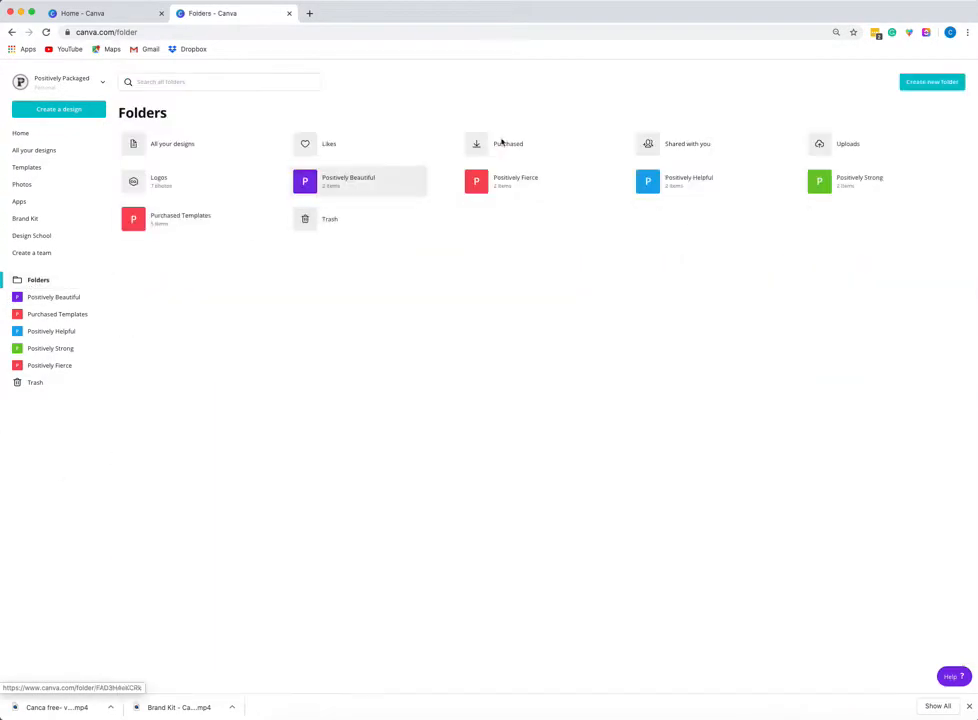
pyautogui.click(928, 86)
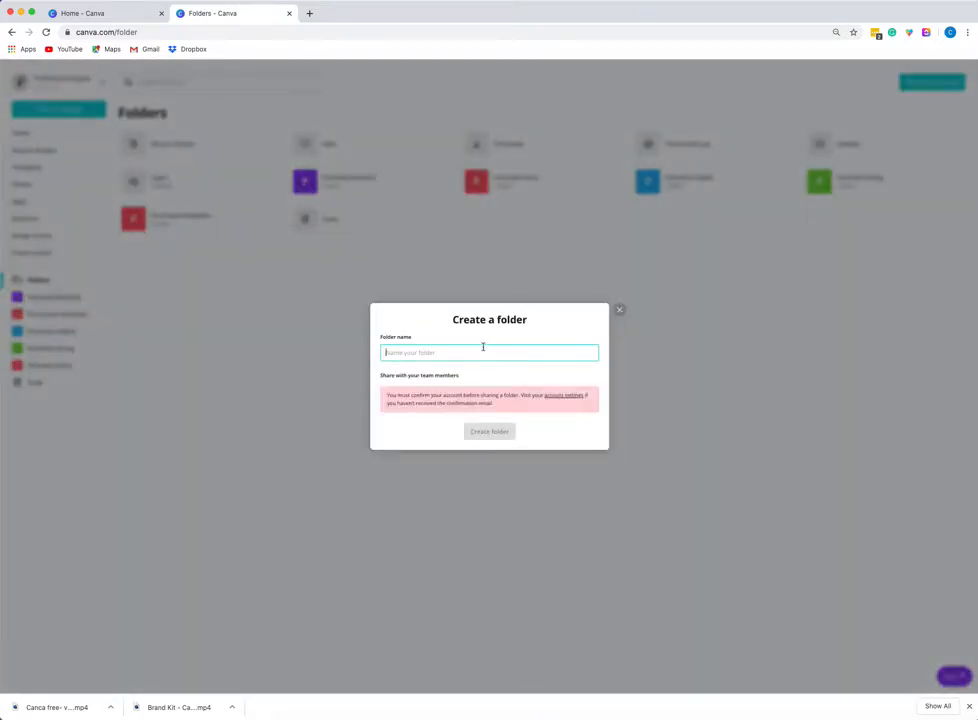
pyautogui.write('video')
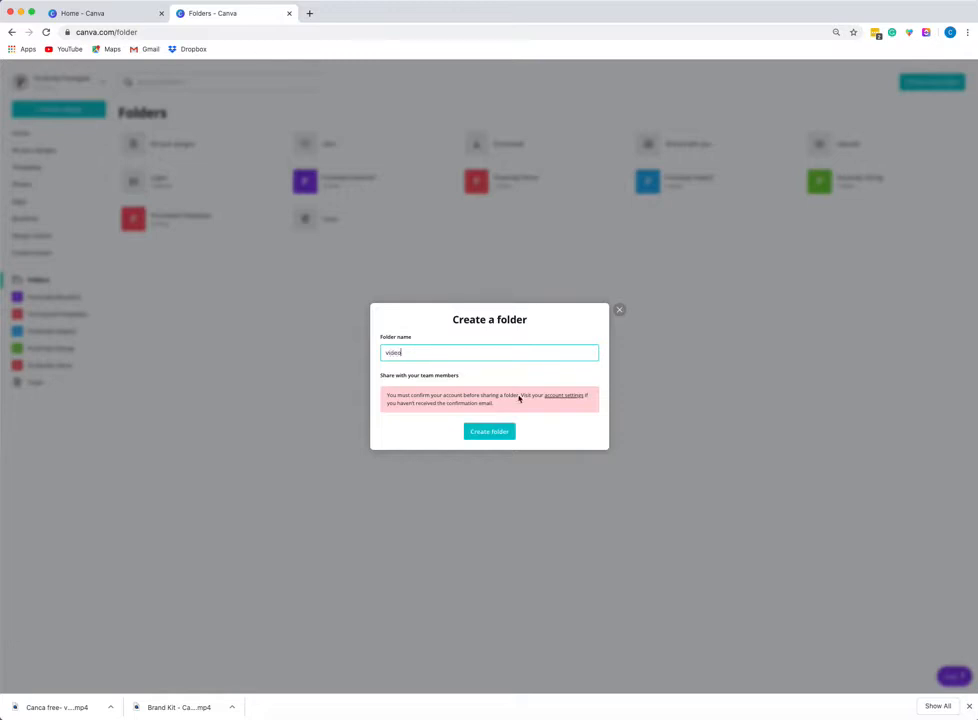
pyautogui.click(493, 434)
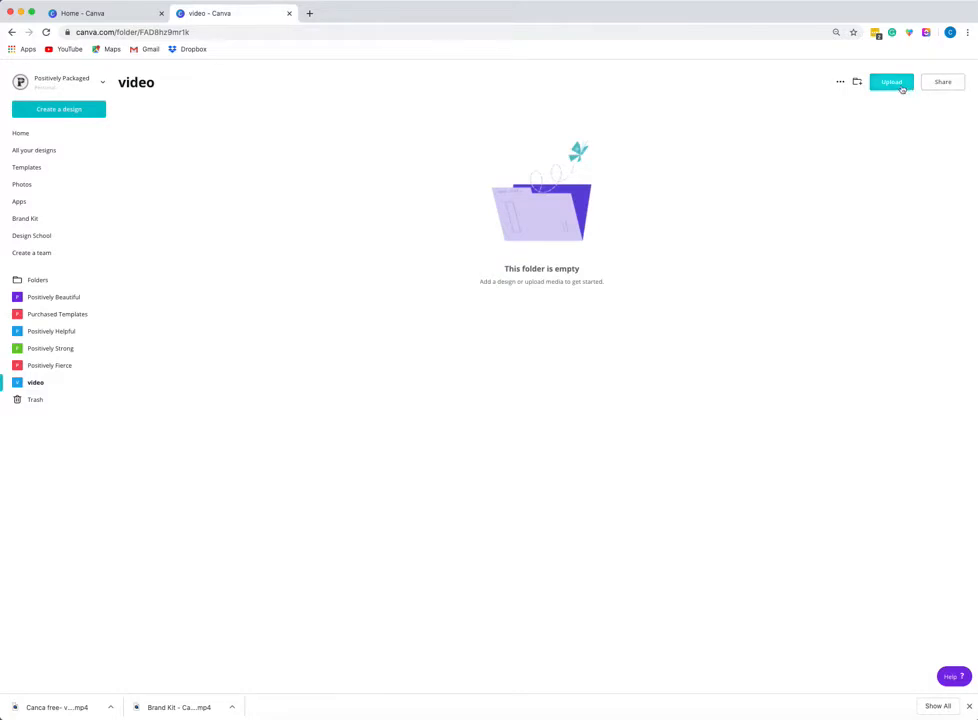
# Create a subfolder named folder inside the video folder.
pyautogui.click(857, 82)
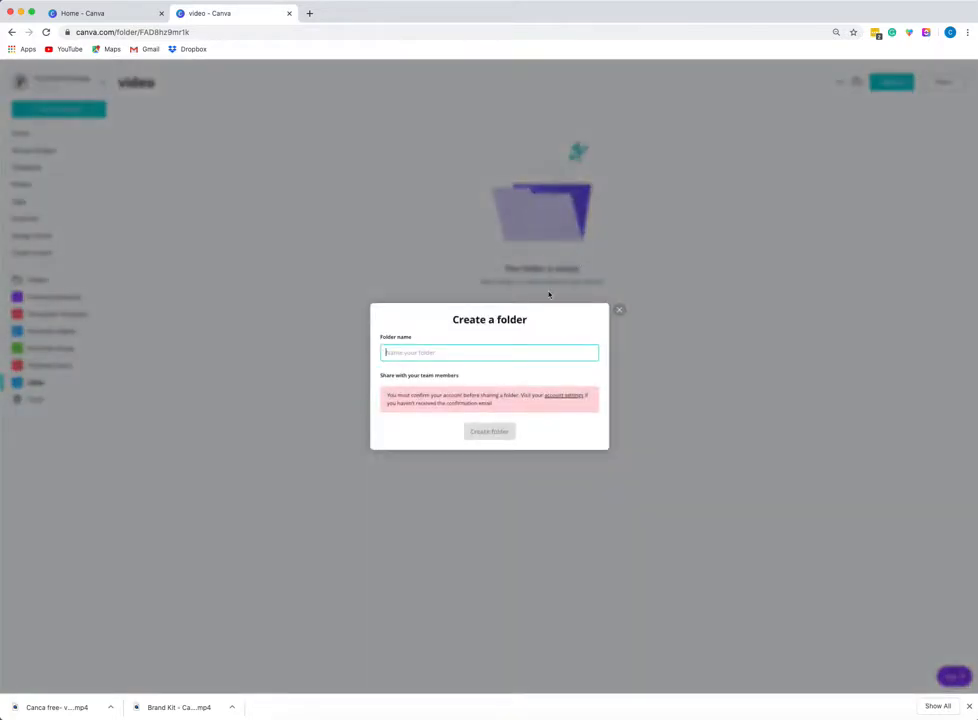
pyautogui.write('fu')
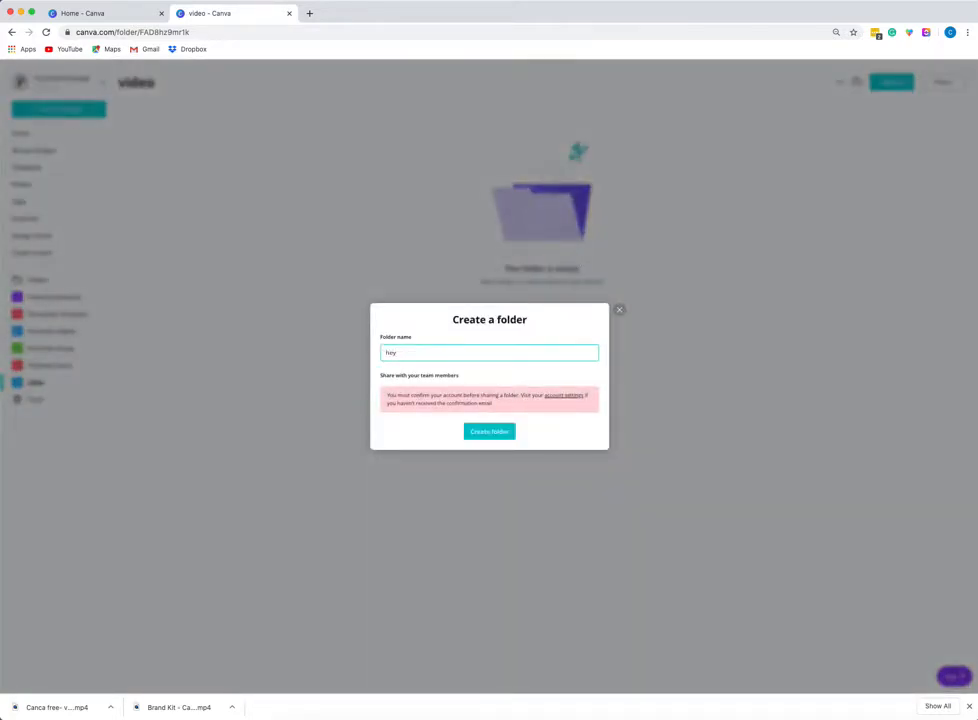
pyautogui.press('BackSpace')
pyautogui.press('BackSpace')
pyautogui.write('folder')
pyautogui.click(502, 431)
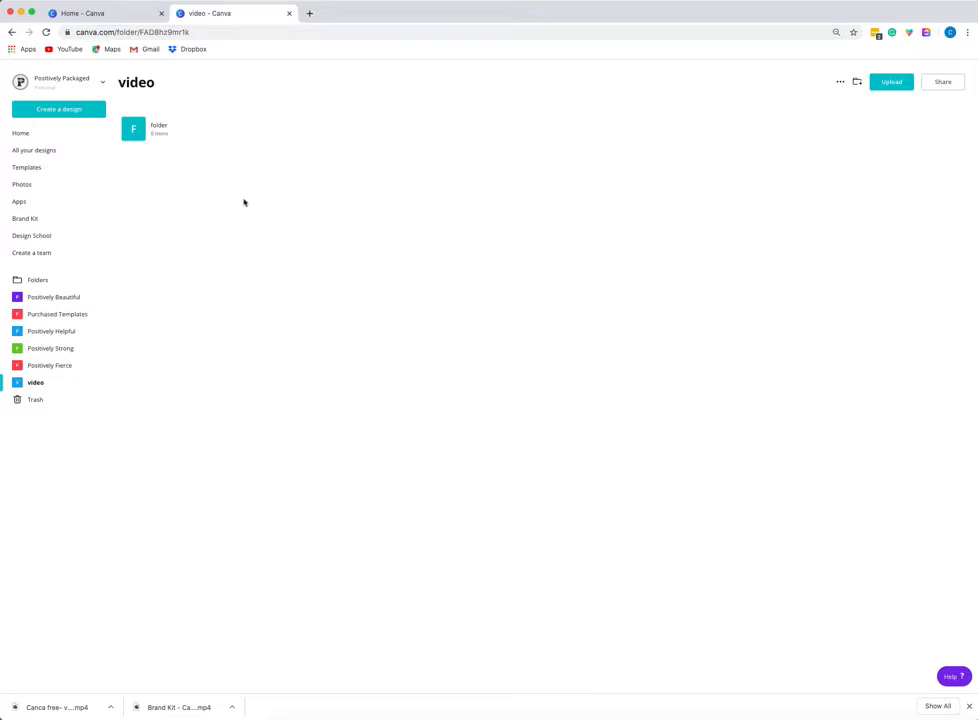
# Browse all your designs, then open the Positively Fierce folder.
pyautogui.click(37, 150)
pyautogui.scroll(-15, 253, 284)
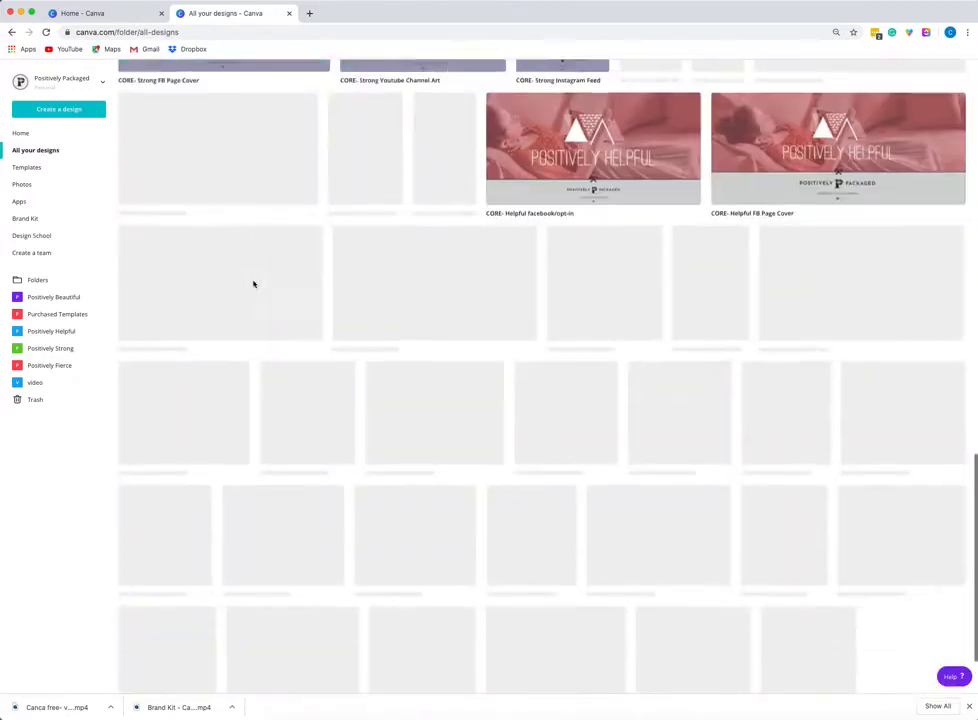
pyautogui.scroll(-10, 253, 284)
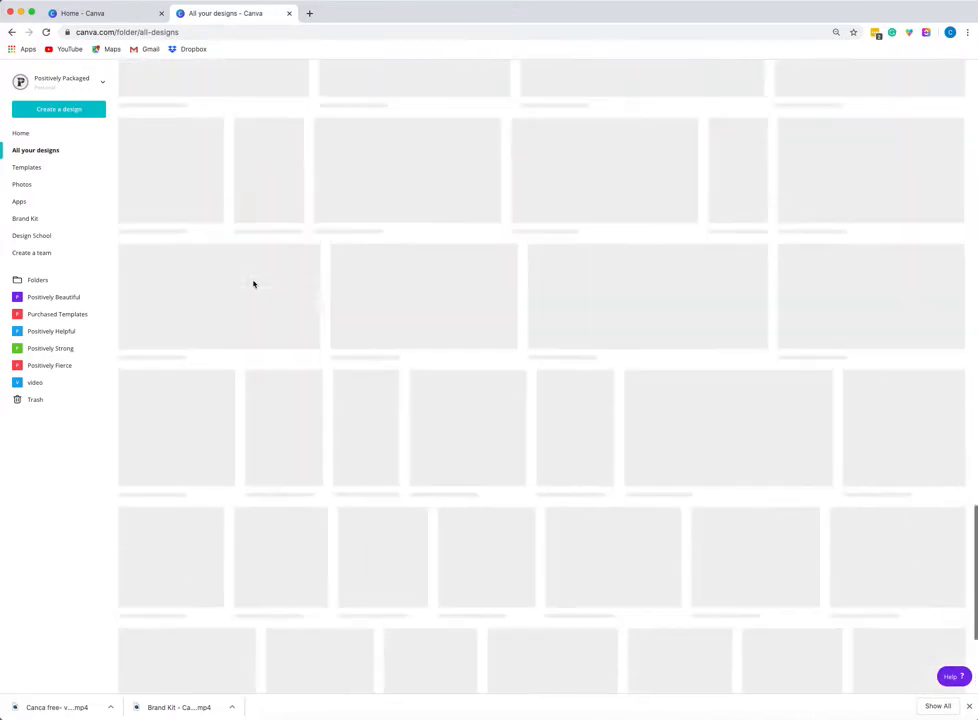
pyautogui.scroll(20, 253, 284)
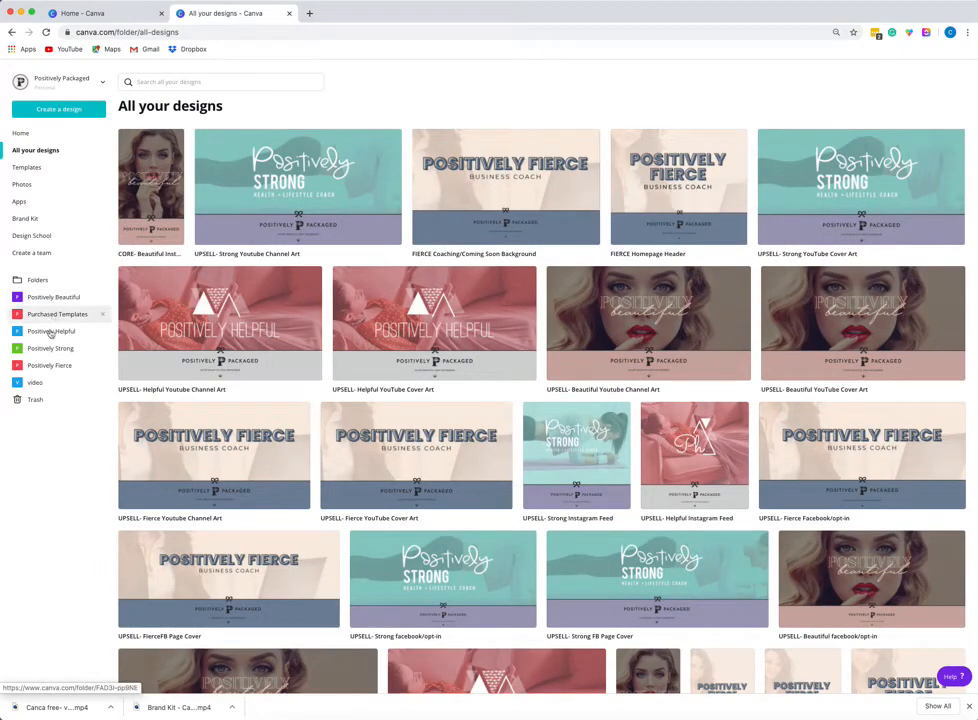
pyautogui.click(40, 366)
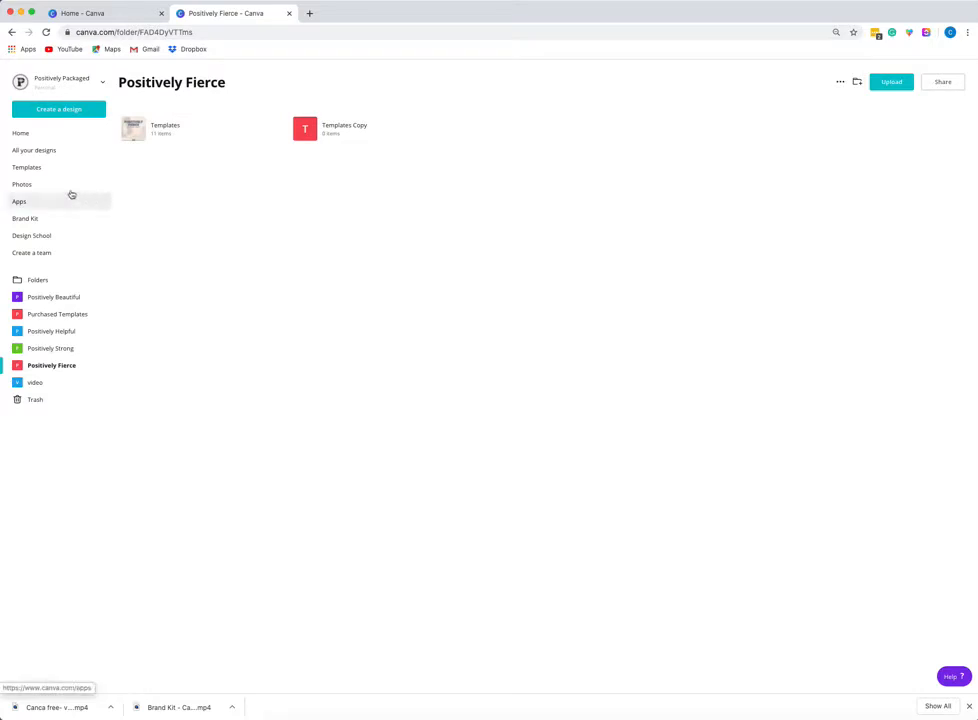
# Browse the Templates page and its categories and featured collections.
pyautogui.click(26, 169)
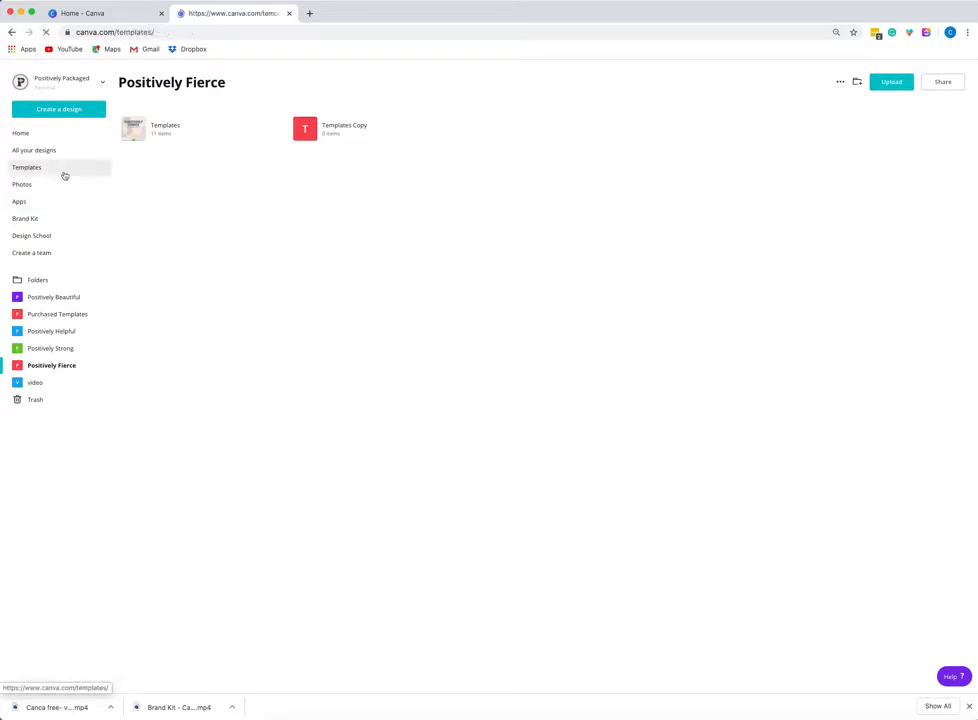
pyautogui.scroll(-8, 214, 289)
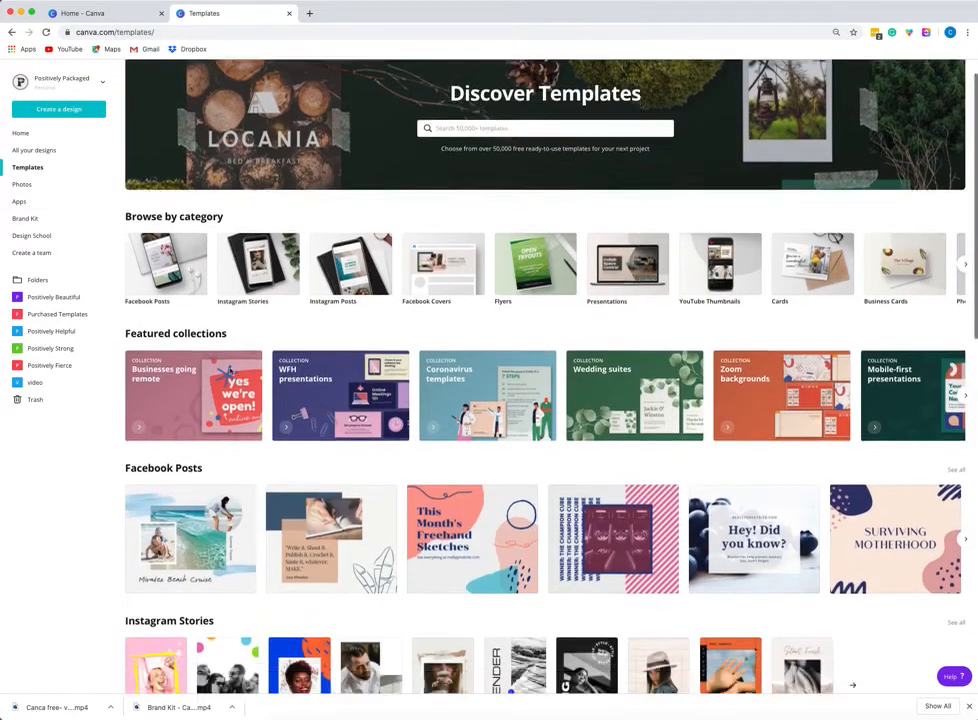
pyautogui.scroll(-4, 230, 372)
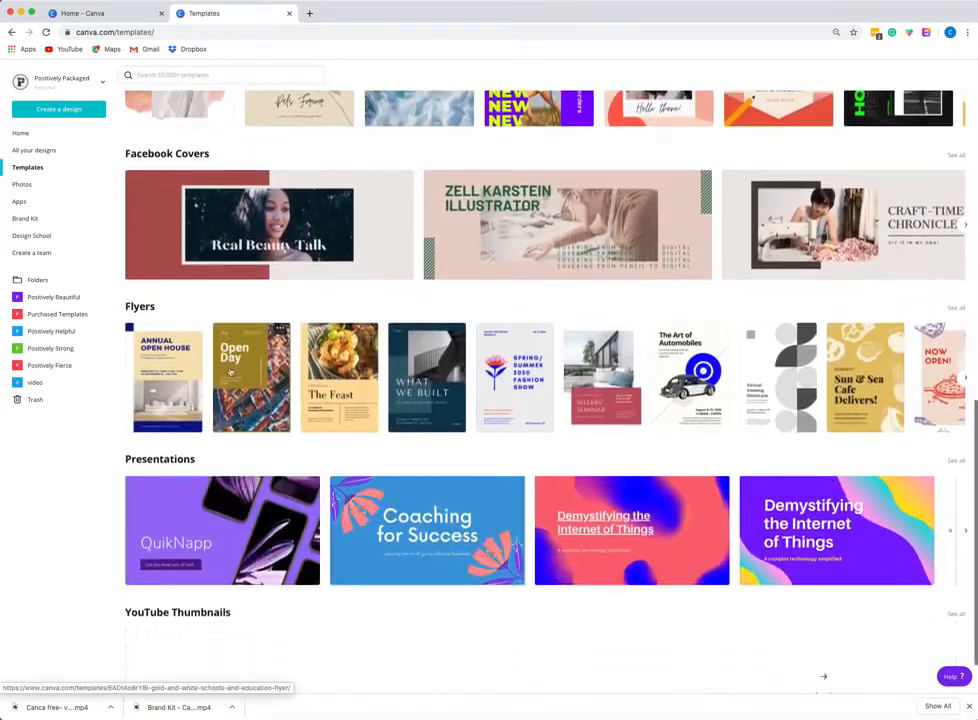
pyautogui.scroll(2, 231, 370)
pyautogui.scroll(10, 230, 372)
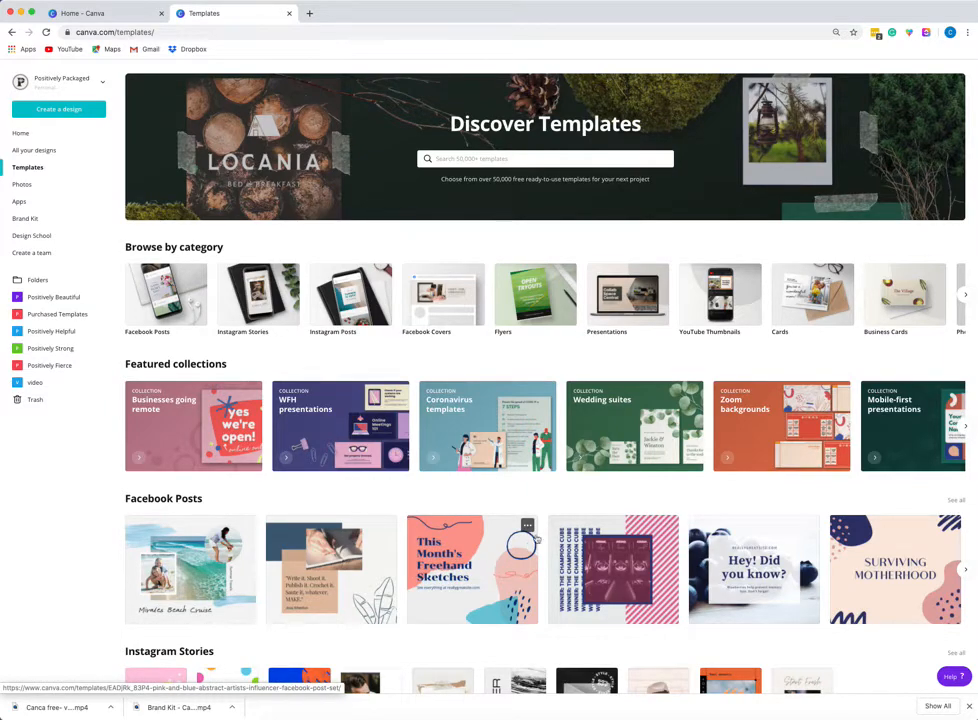
pyautogui.scroll(-2, 593, 508)
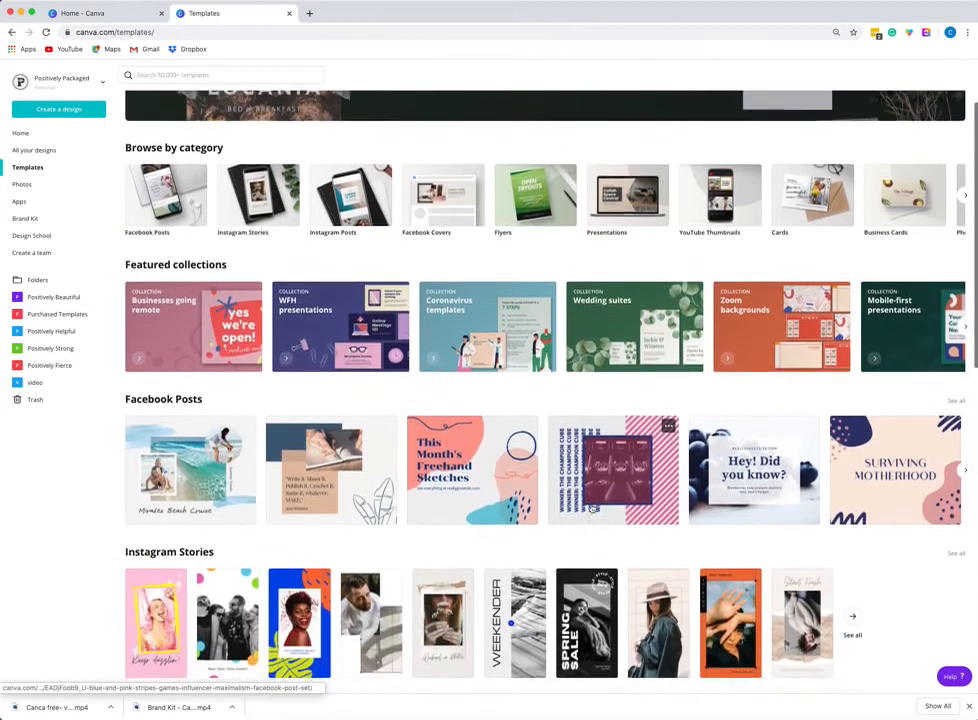
pyautogui.scroll(-1, 593, 508)
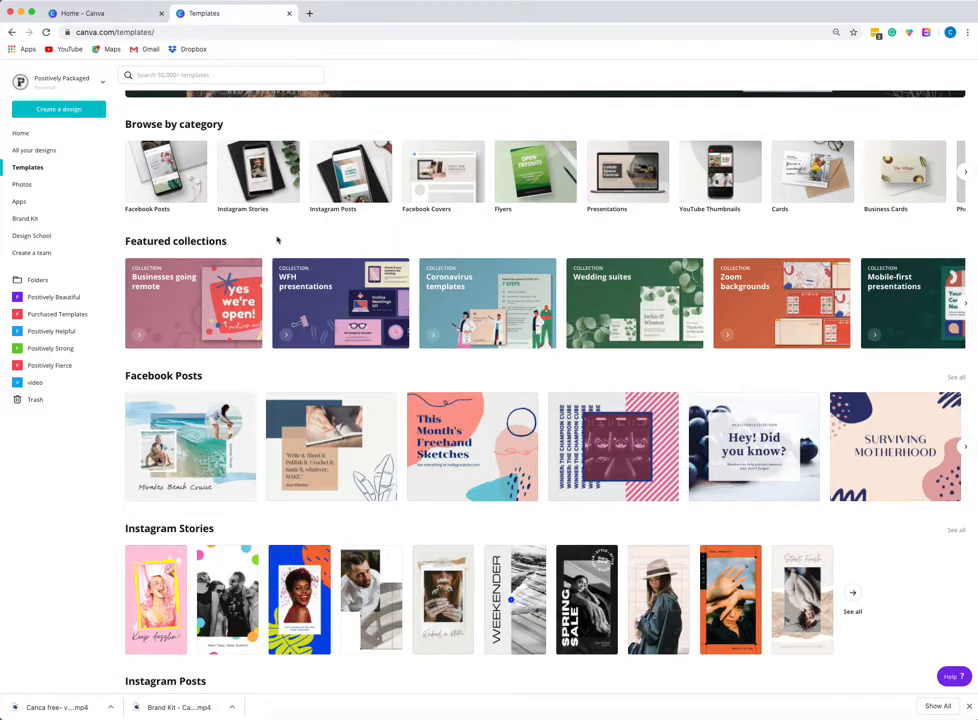
# Browse the trending photos in the Photos library, then open the Brand Kit.
pyautogui.click(35, 184)
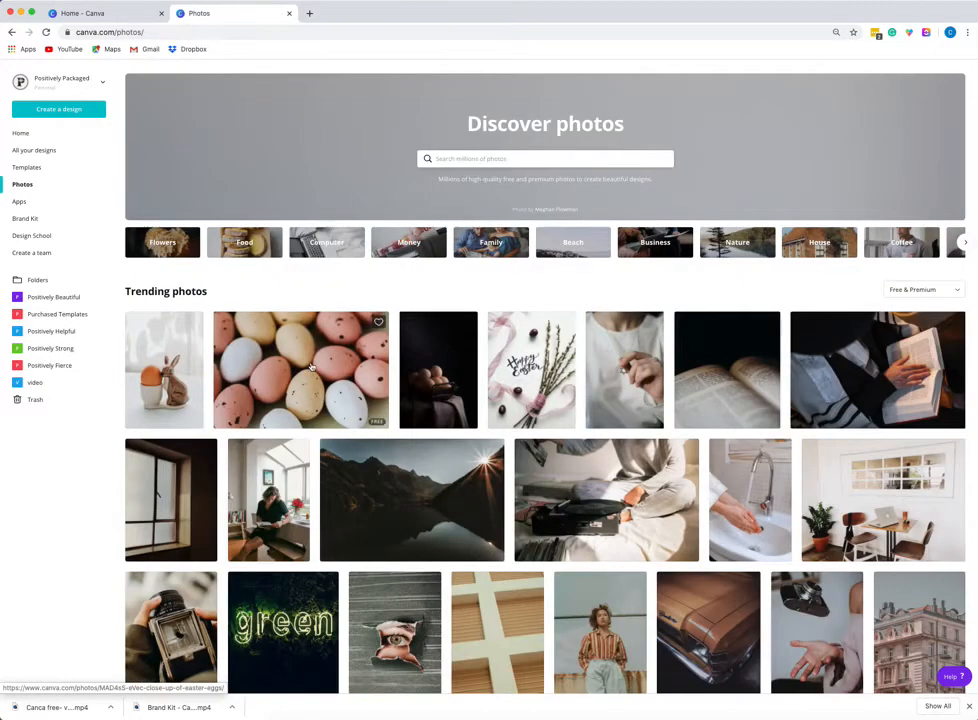
pyautogui.scroll(-2, 311, 367)
pyautogui.scroll(-1, 311, 367)
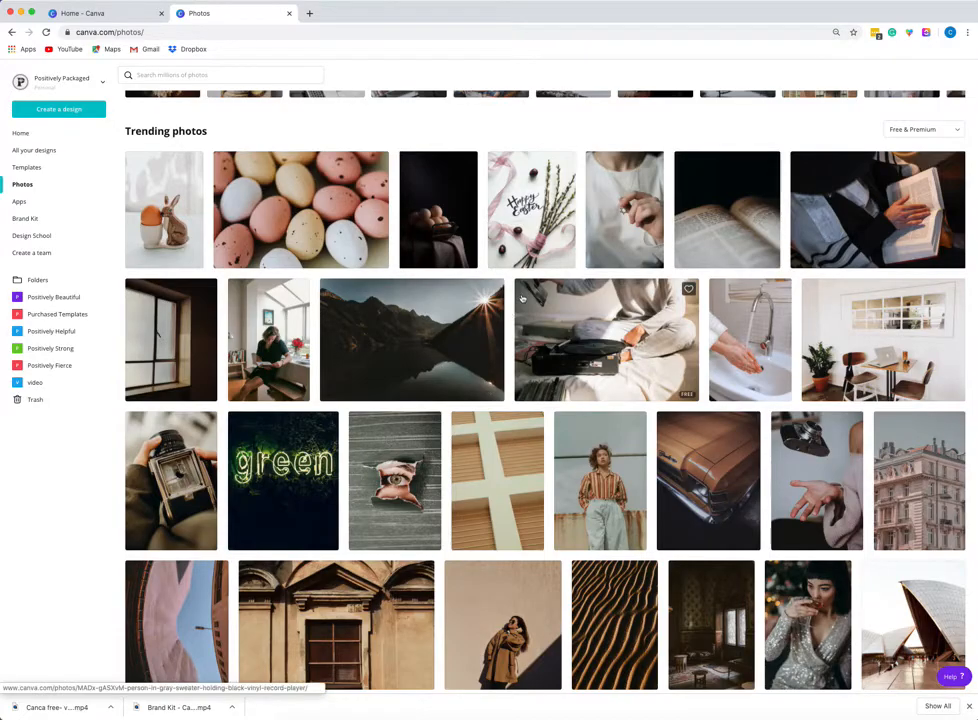
pyautogui.scroll(-2, 509, 312)
pyautogui.scroll(-2, 522, 298)
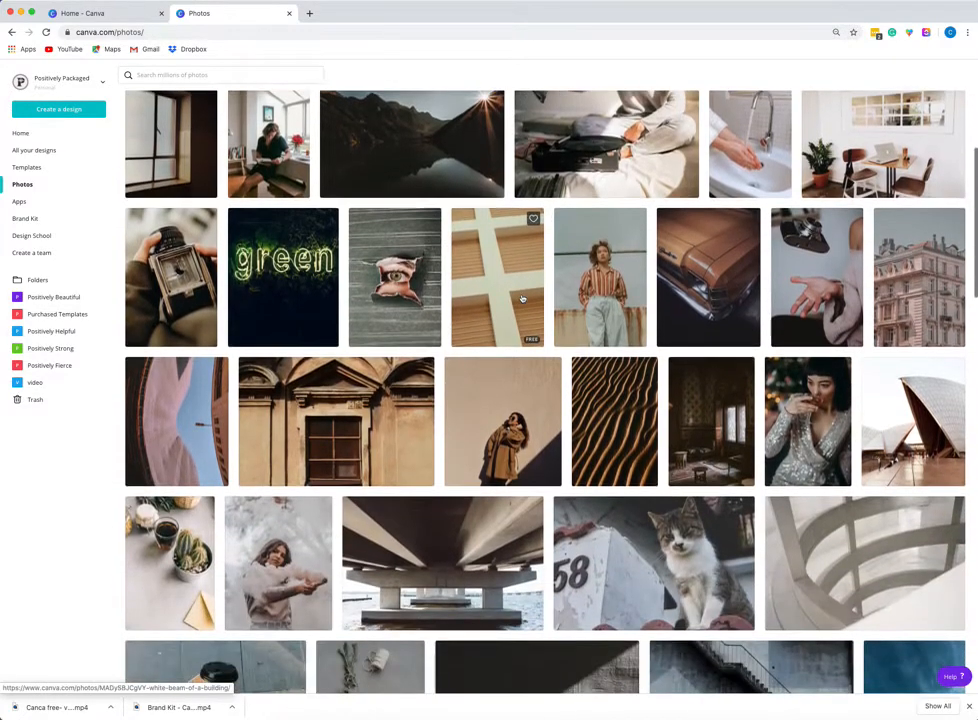
pyautogui.scroll(5, 522, 298)
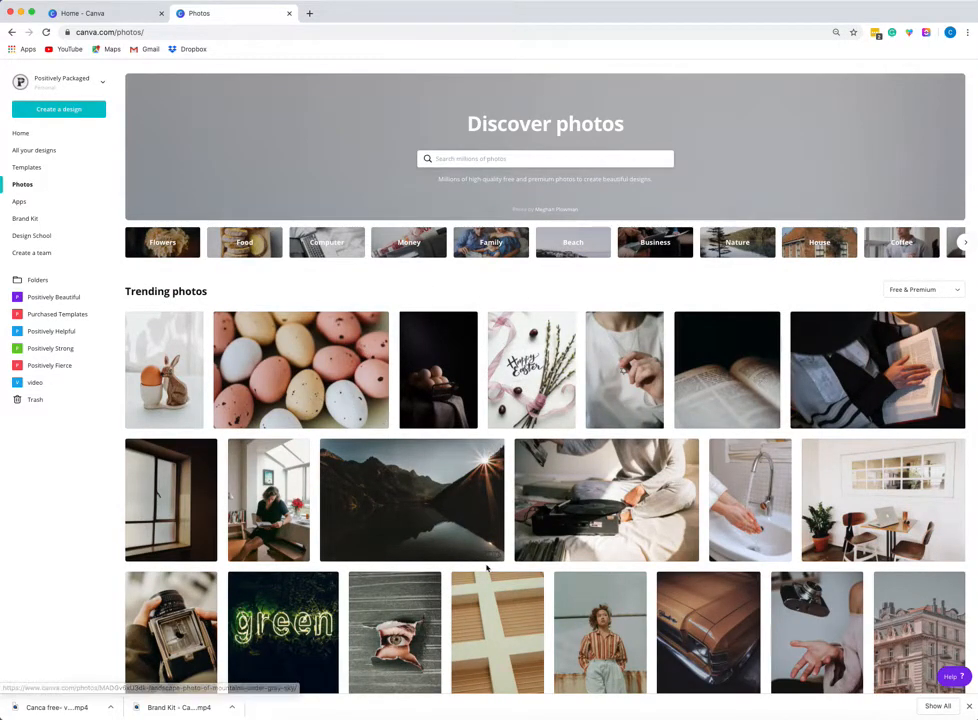
pyautogui.scroll(-2, 451, 480)
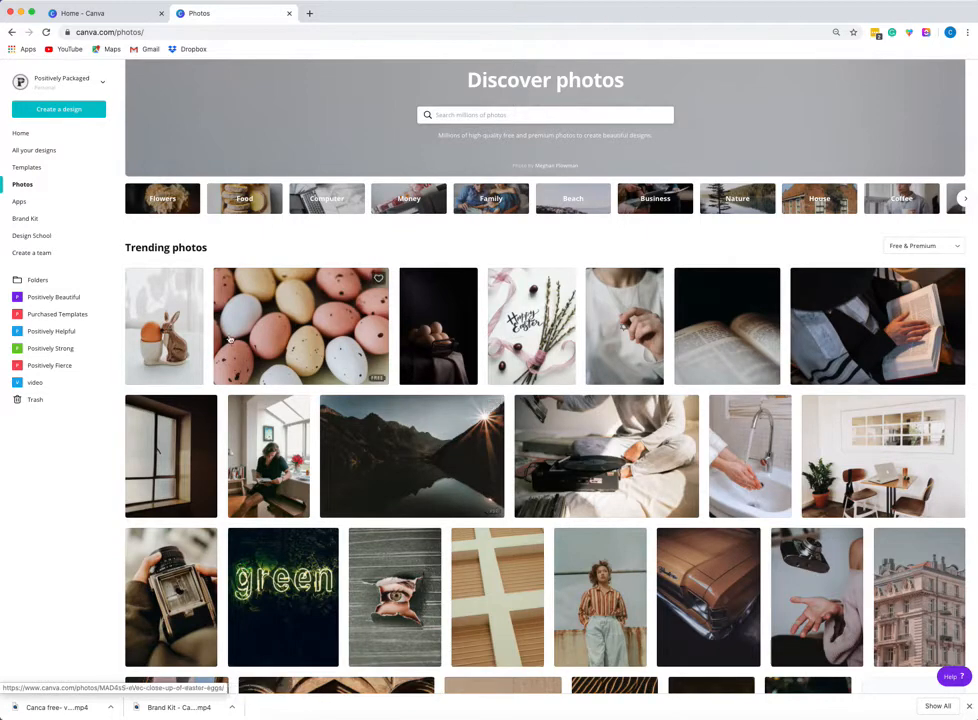
pyautogui.click(23, 222)
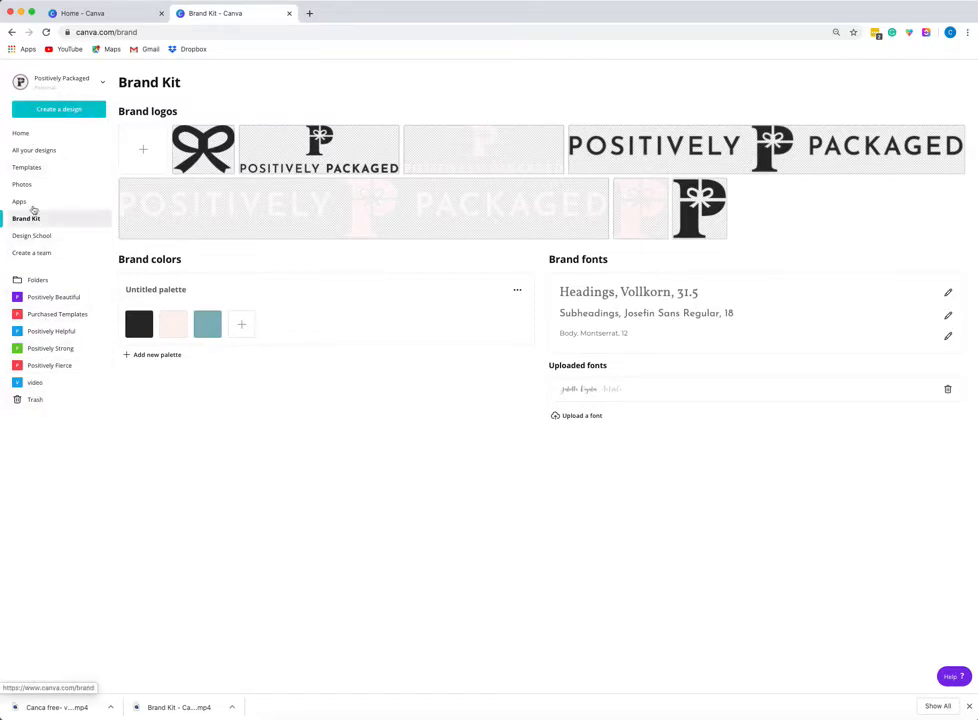
# Open the Happy Mother's Day, Mom Instagram post template from the home page in the editor.
pyautogui.click(27, 134)
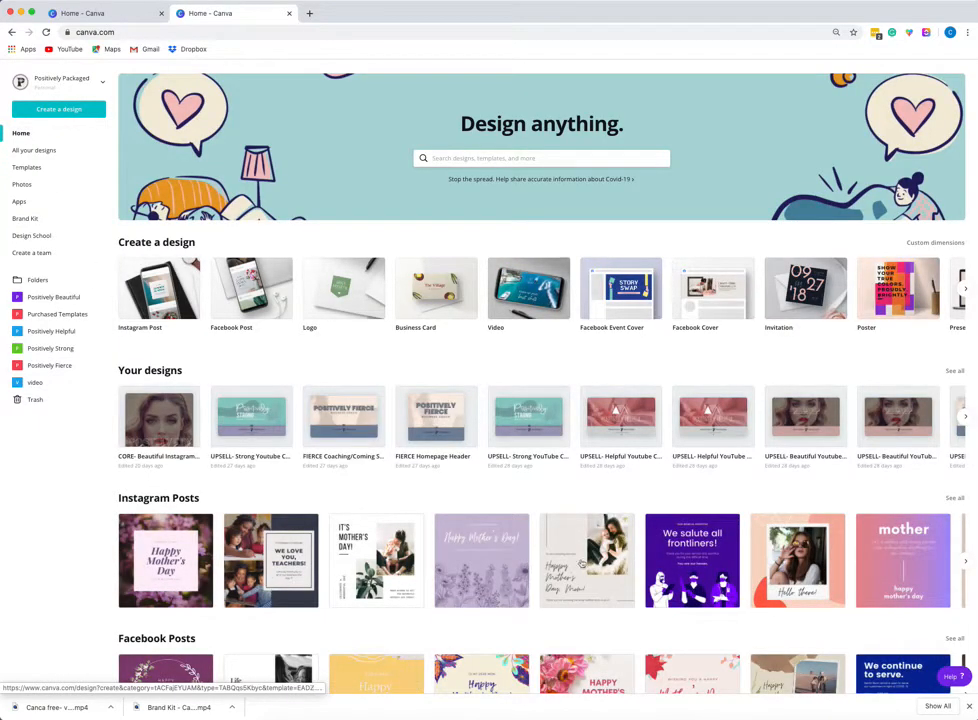
pyautogui.click(277, 573)
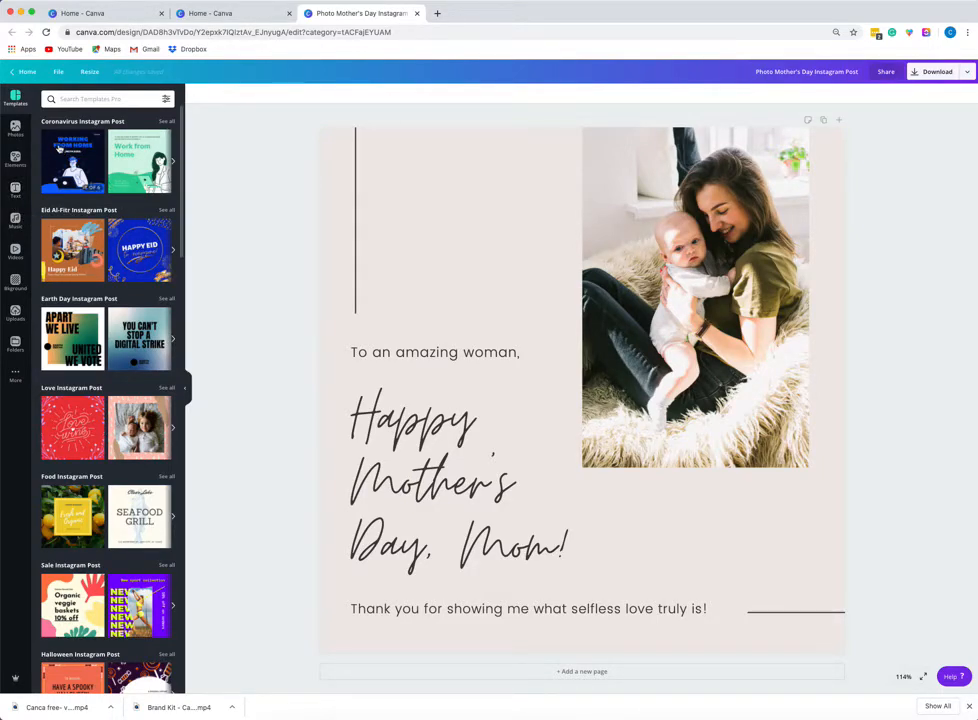
# Browse the Photos and Elements panels in the design editor.
pyautogui.click(16, 129)
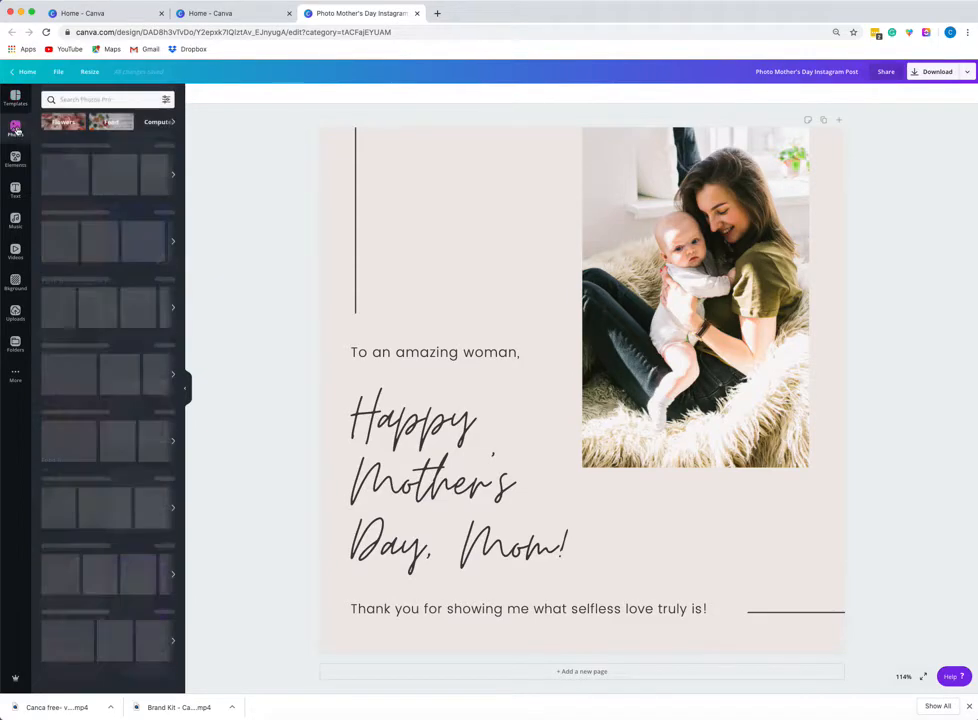
pyautogui.scroll(-10, 96, 516)
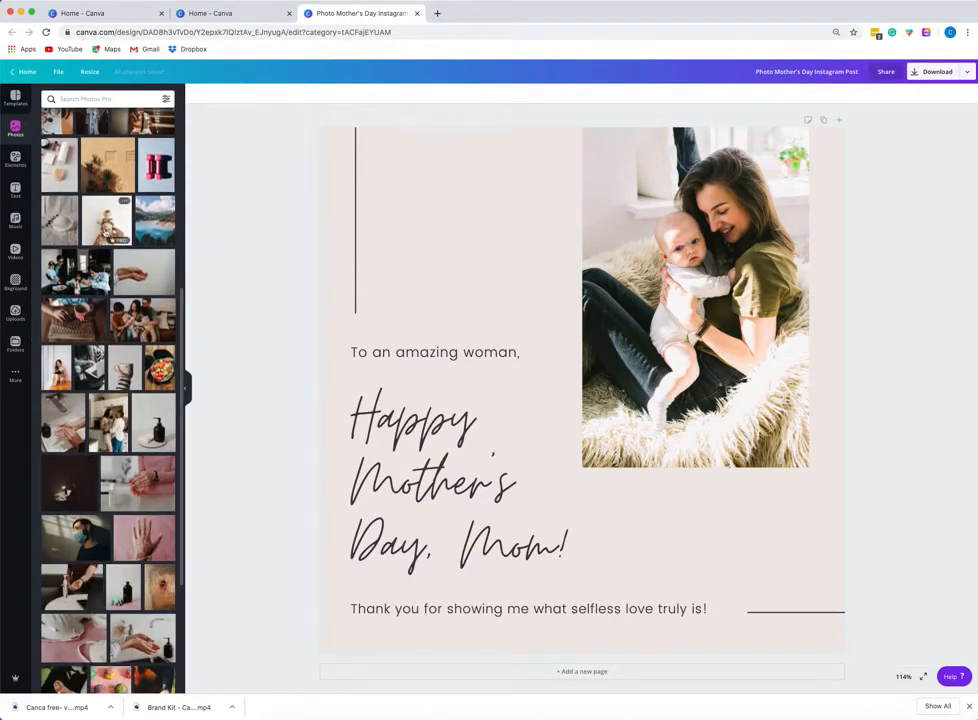
pyautogui.click(15, 158)
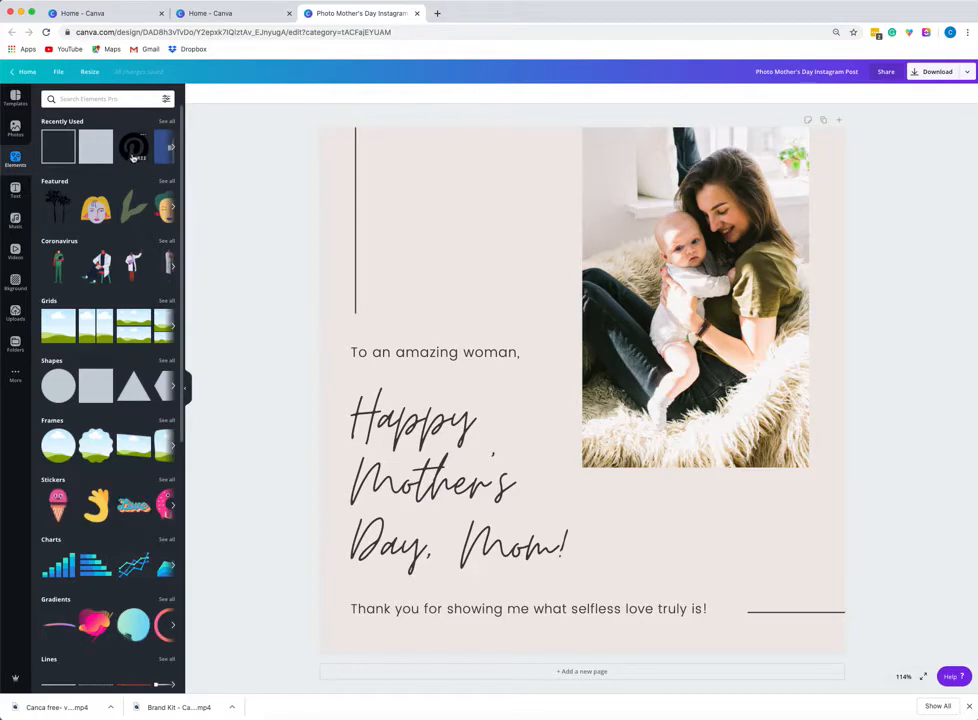
pyautogui.click(173, 207)
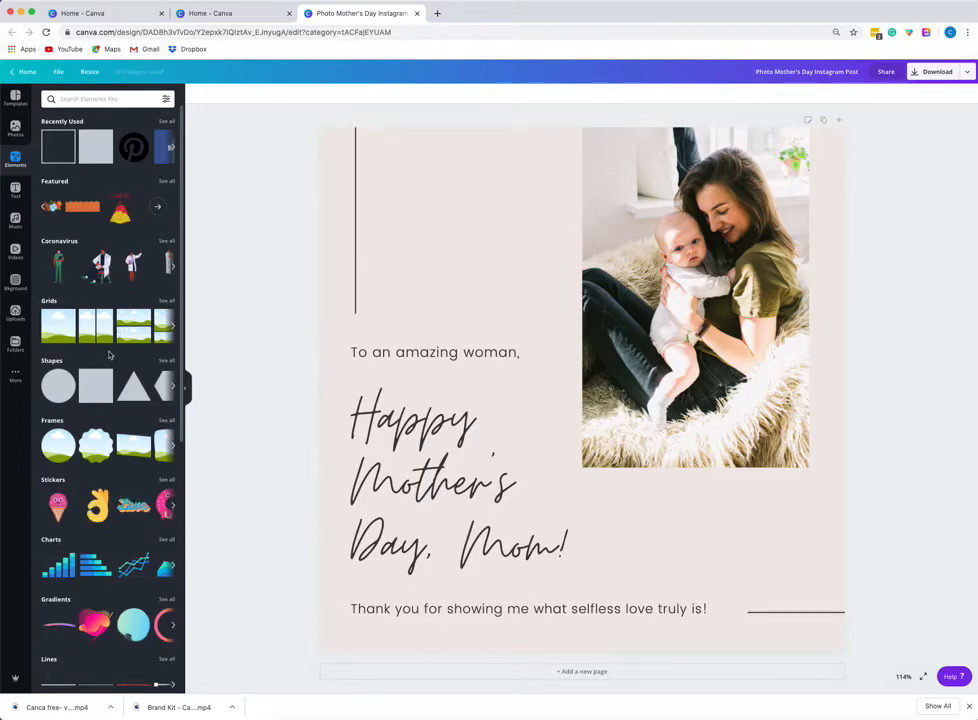
# Browse the element categories in the Elements panel, such as grids, shapes, frames, stickers and illustrations.
pyautogui.click(170, 330)
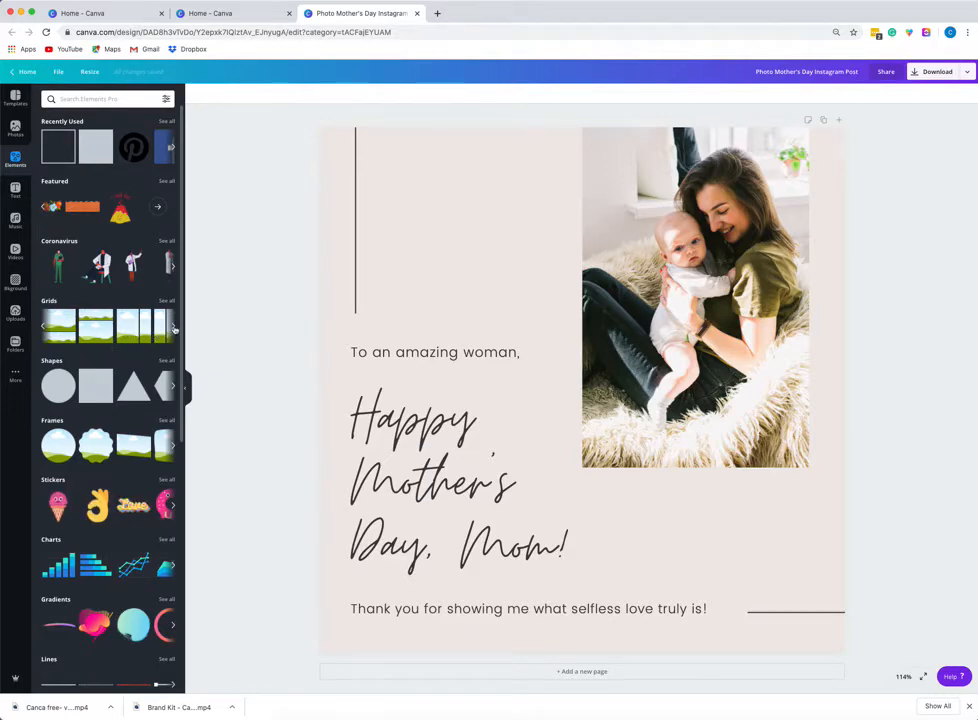
pyautogui.scroll(-2, 144, 397)
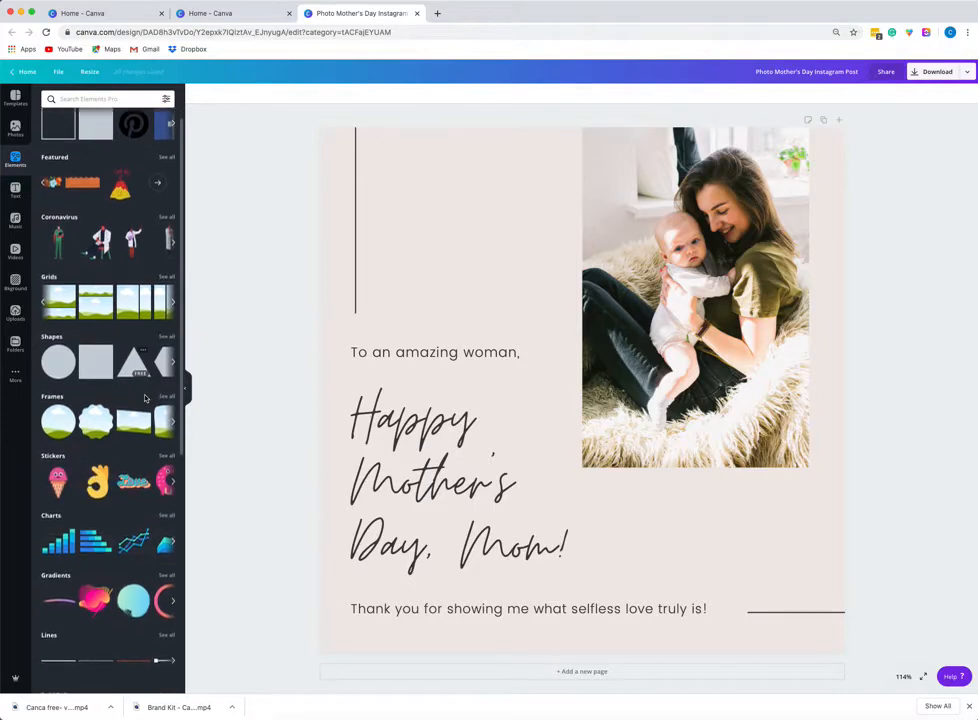
pyautogui.scroll(-3, 144, 397)
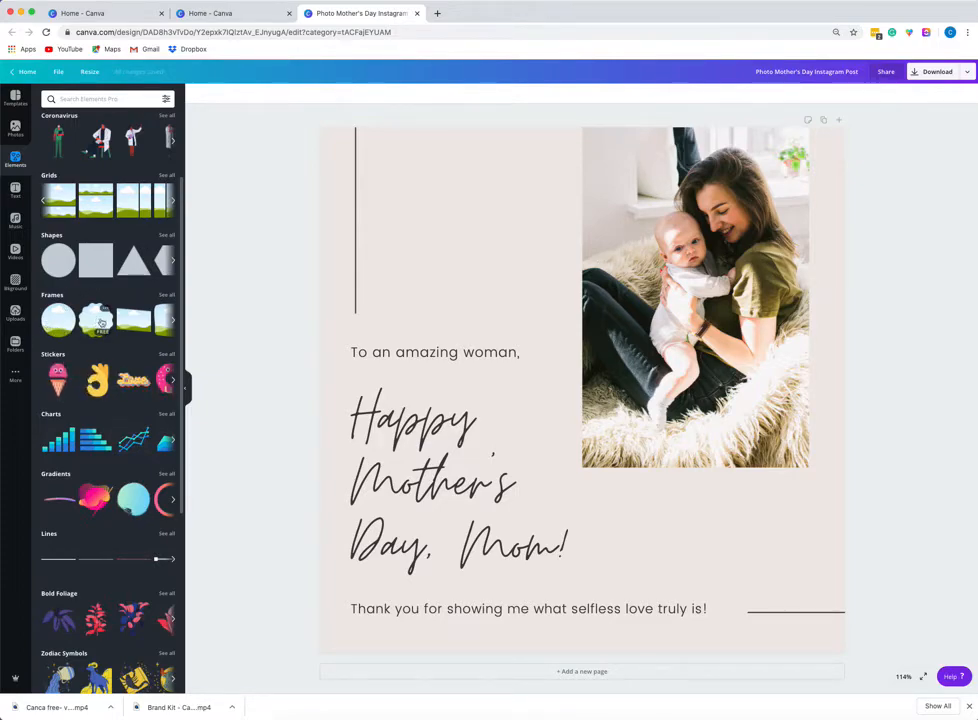
pyautogui.scroll(-10, 101, 322)
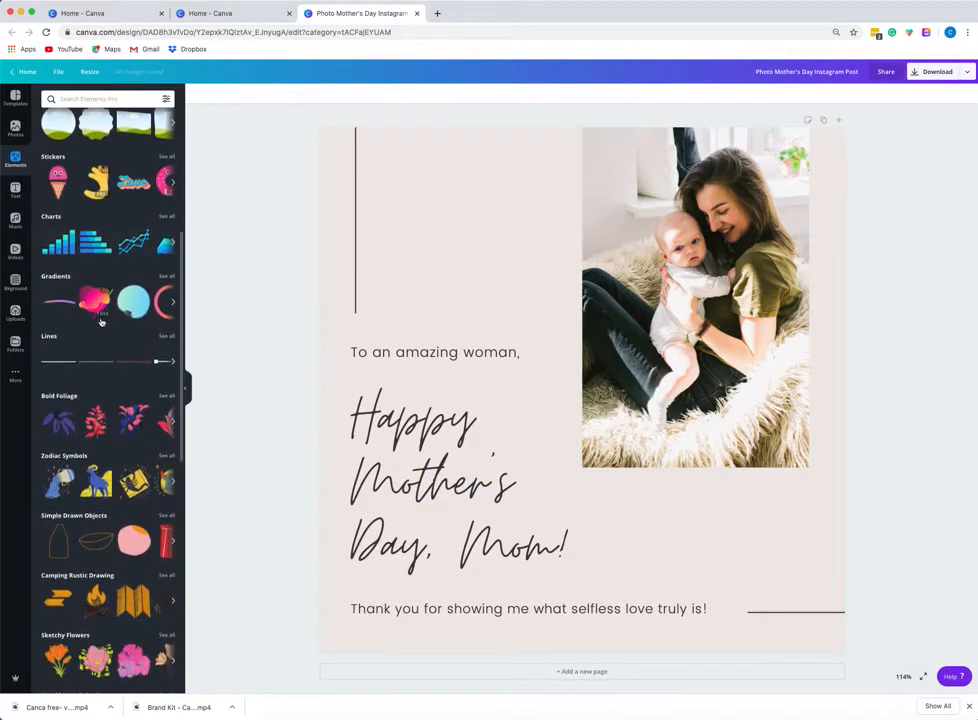
pyautogui.scroll(-3, 101, 322)
pyautogui.scroll(3, 120, 240)
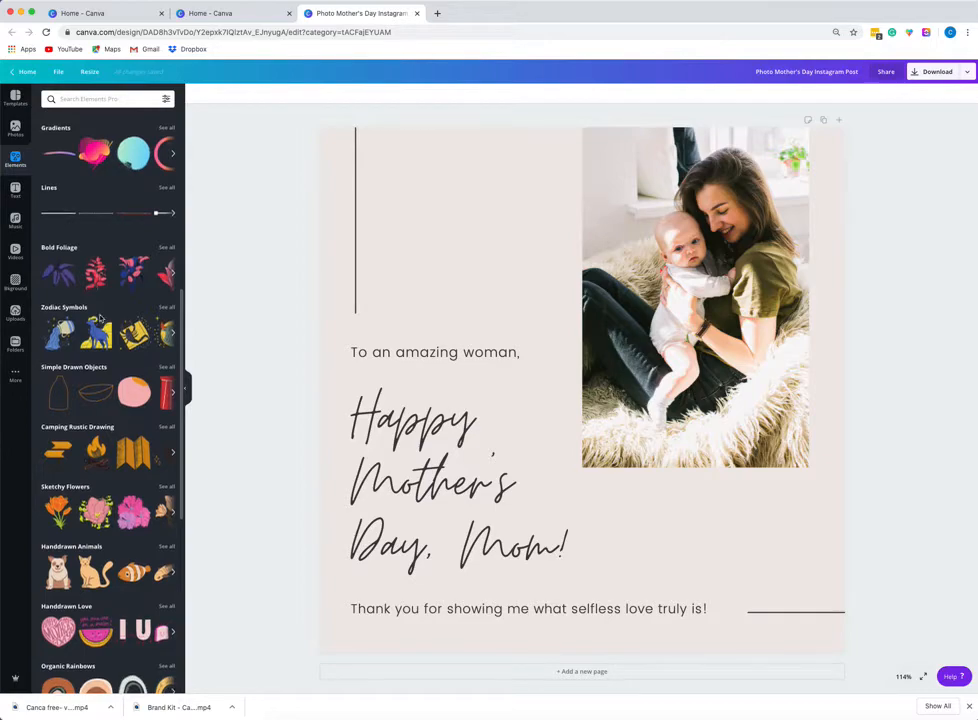
pyautogui.scroll(-3, 76, 244)
pyautogui.scroll(-8, 100, 318)
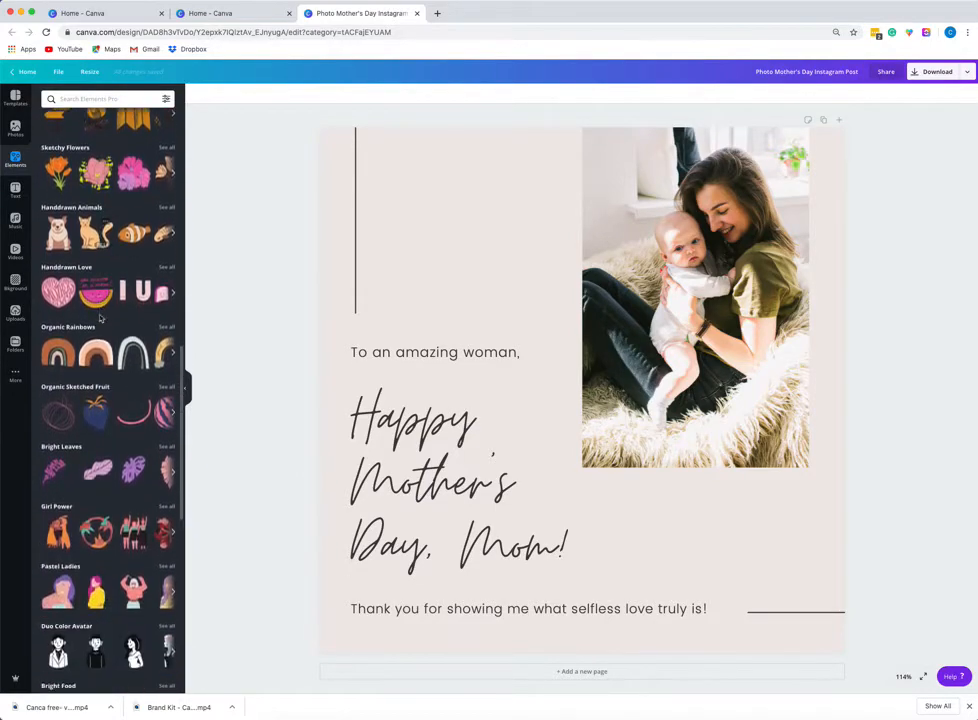
pyautogui.scroll(-2, 100, 318)
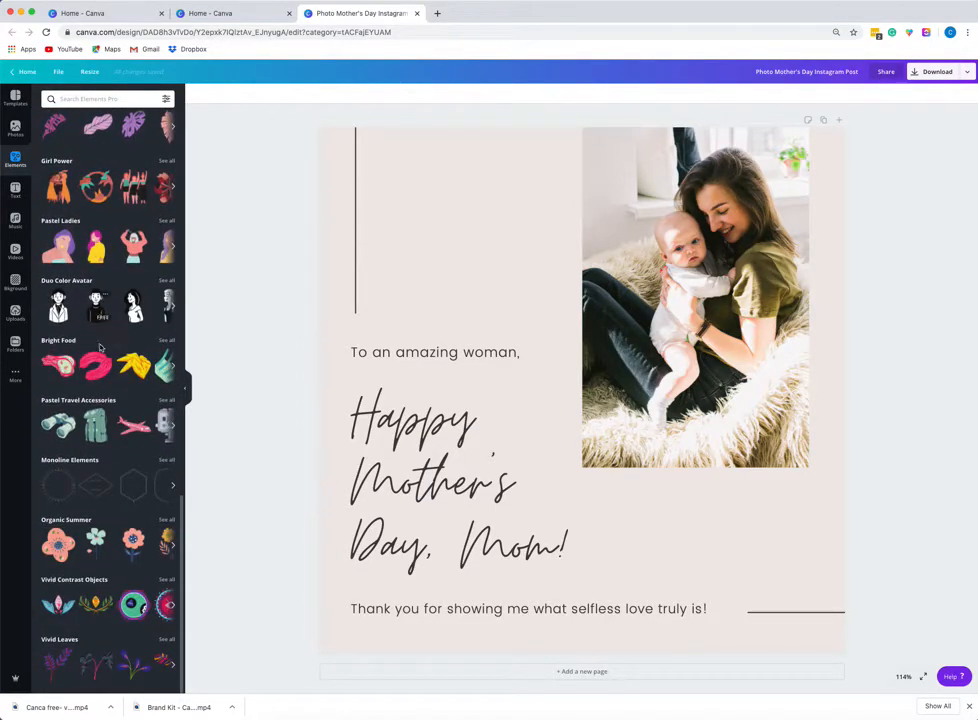
pyautogui.scroll(10, 100, 453)
pyautogui.scroll(10, 100, 453)
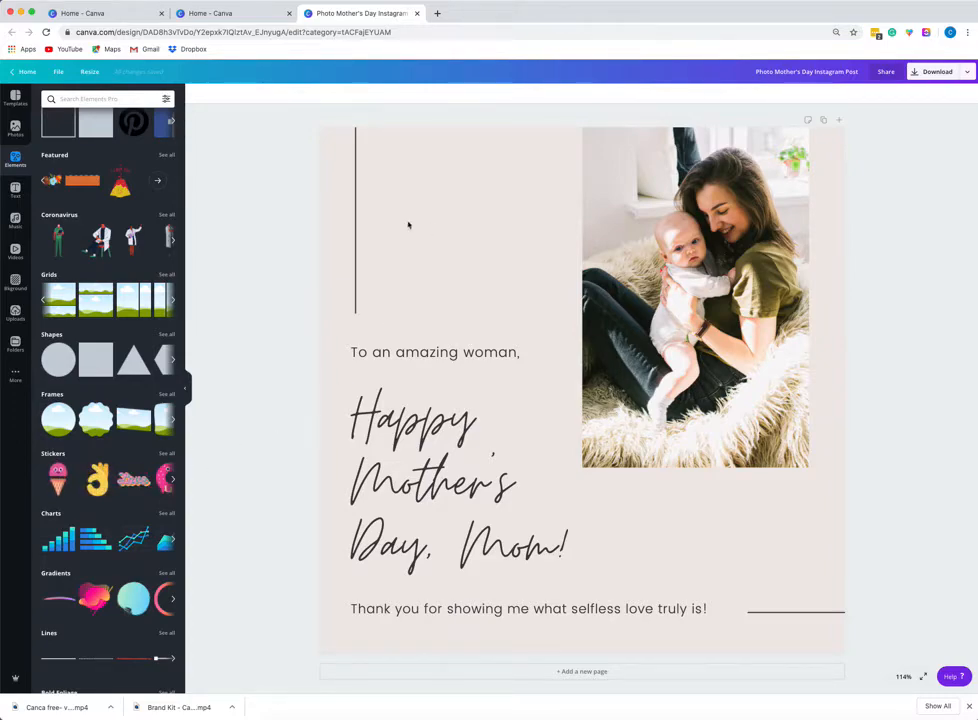
# Lengthen the vertical line in the design's upper-left area slightly downward.
pyautogui.click(357, 197)
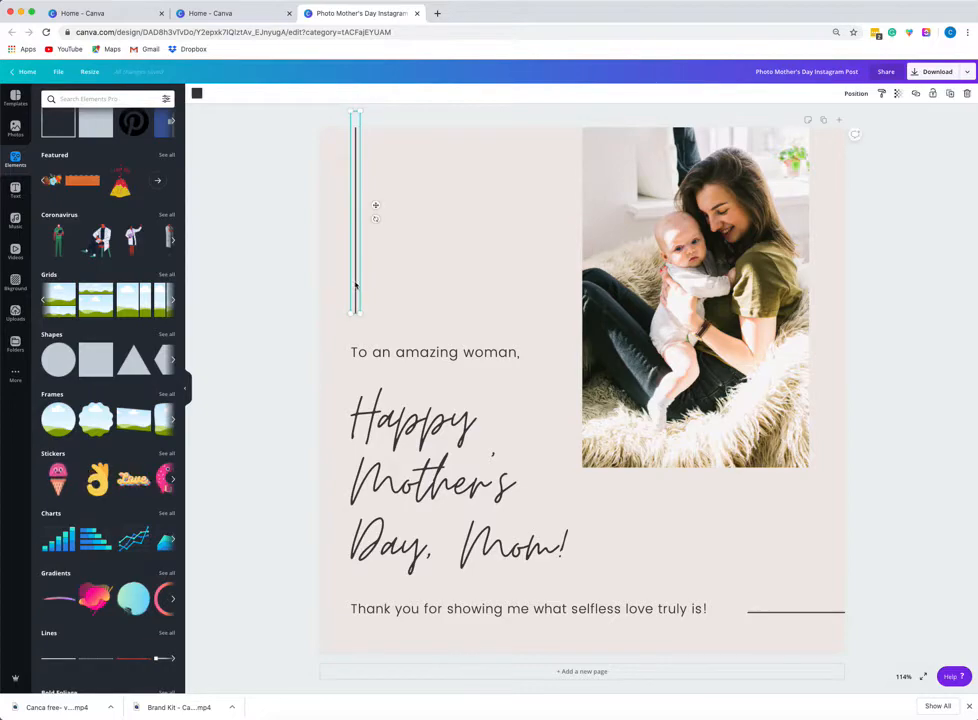
pyautogui.moveTo(364, 315)
pyautogui.mouseDown()
pyautogui.moveTo(410, 334)
pyautogui.moveTo(402, 395)
pyautogui.moveTo(415, 410)
pyautogui.moveTo(393, 266)
pyautogui.moveTo(398, 336)
pyautogui.moveTo(357, 391)
pyautogui.moveTo(348, 295)
pyautogui.moveTo(360, 389)
pyautogui.moveTo(355, 294)
pyautogui.moveTo(358, 323)
pyautogui.mouseUp()
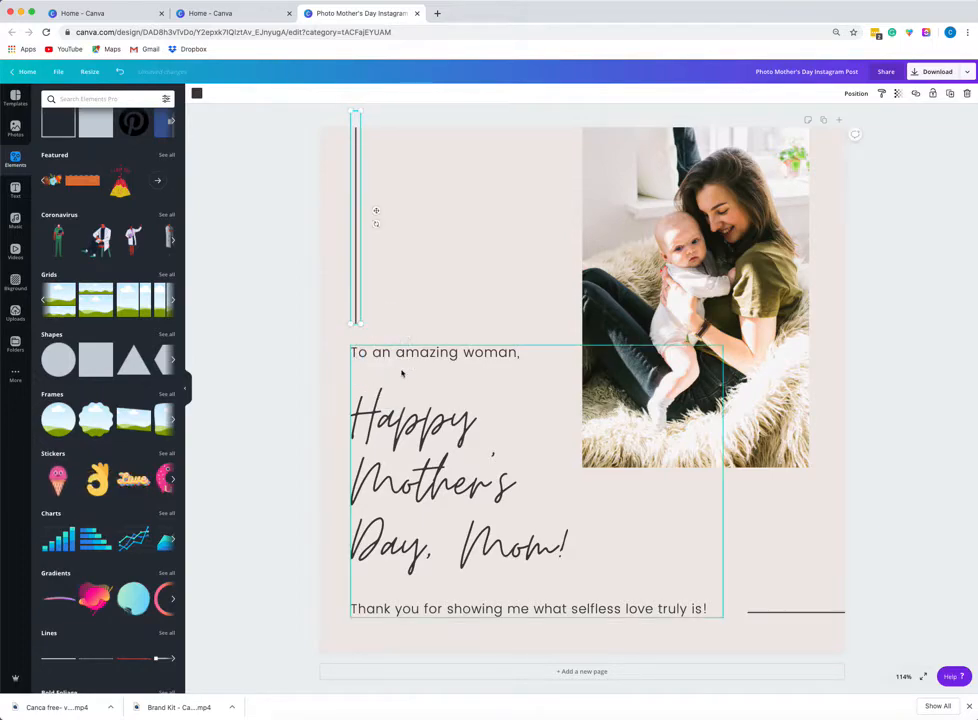
# Nudge the grouped text block slightly upward and ungroup it.
pyautogui.click(464, 351)
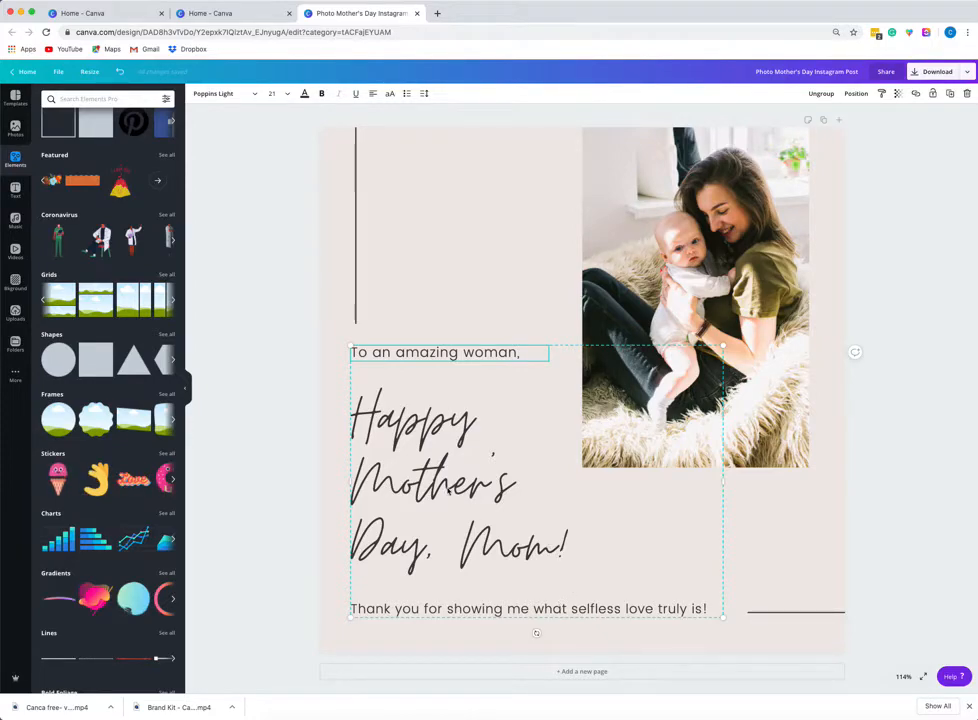
pyautogui.moveTo(449, 490)
pyautogui.mouseDown()
pyautogui.moveTo(531, 400)
pyautogui.moveTo(454, 500)
pyautogui.moveTo(614, 409)
pyautogui.moveTo(572, 453)
pyautogui.moveTo(485, 481)
pyautogui.moveTo(445, 481)
pyautogui.mouseUp()
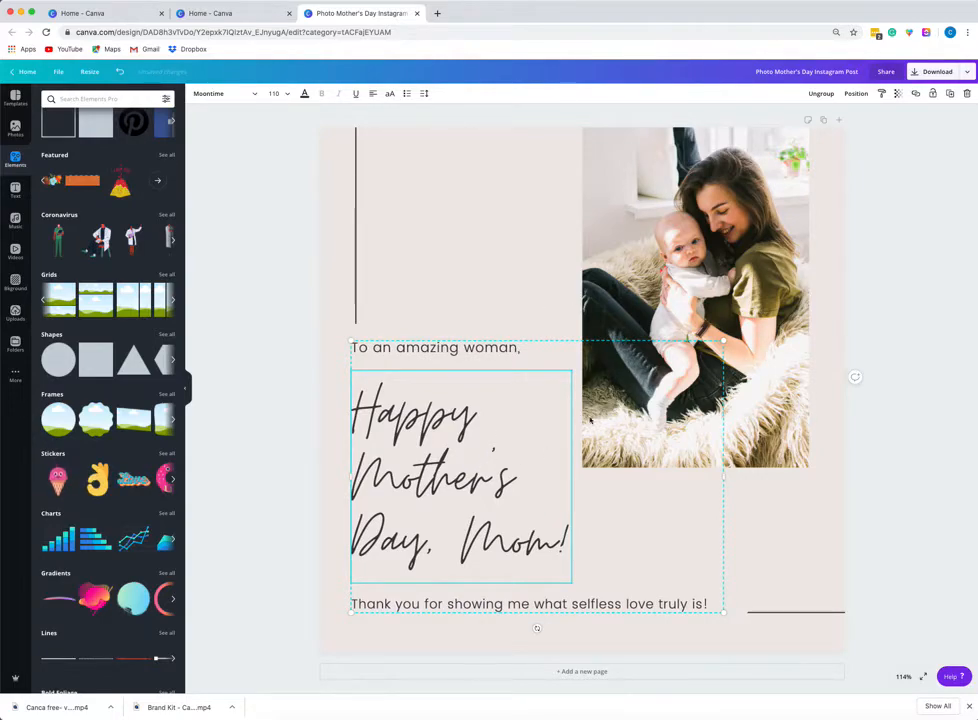
pyautogui.click(821, 94)
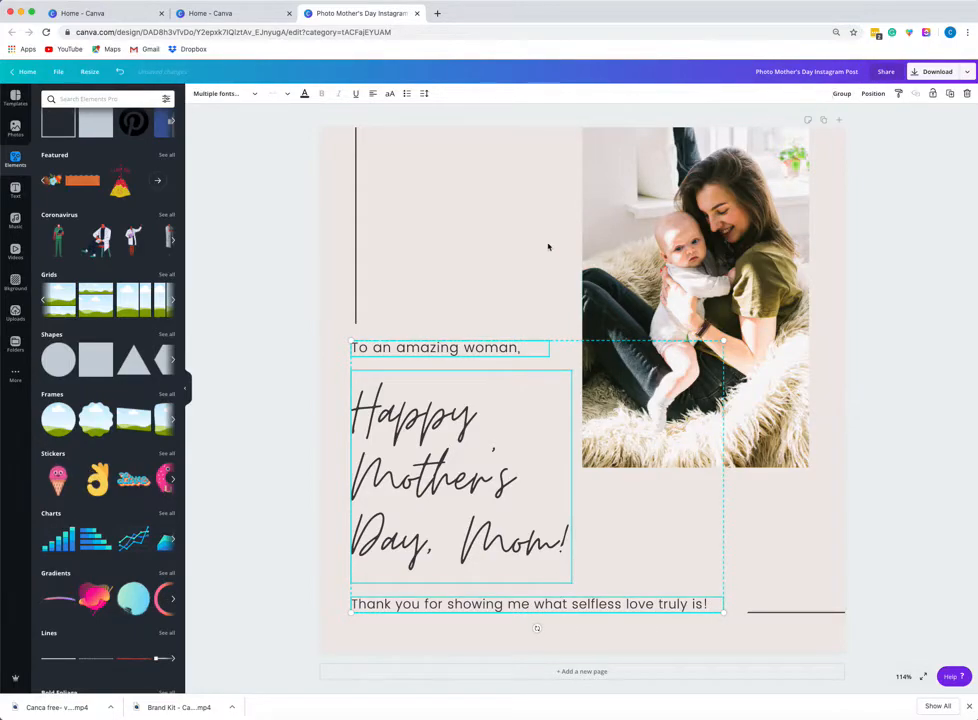
# Change the font of the 'To an amazing woman,' text to Josefin Sans Regular.
pyautogui.click(291, 298)
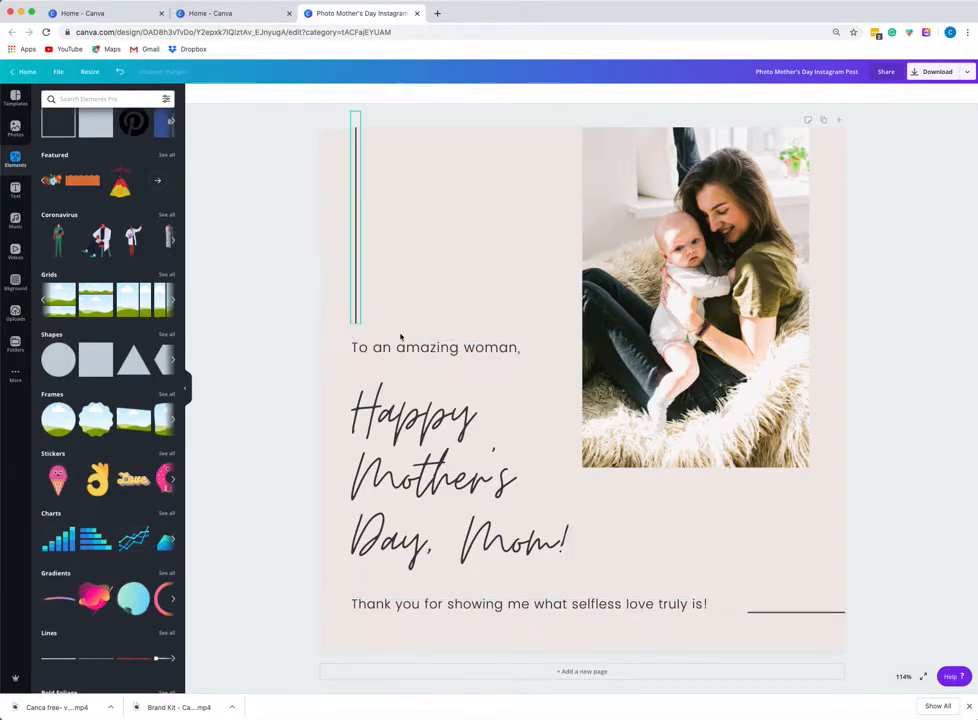
pyautogui.click(415, 415)
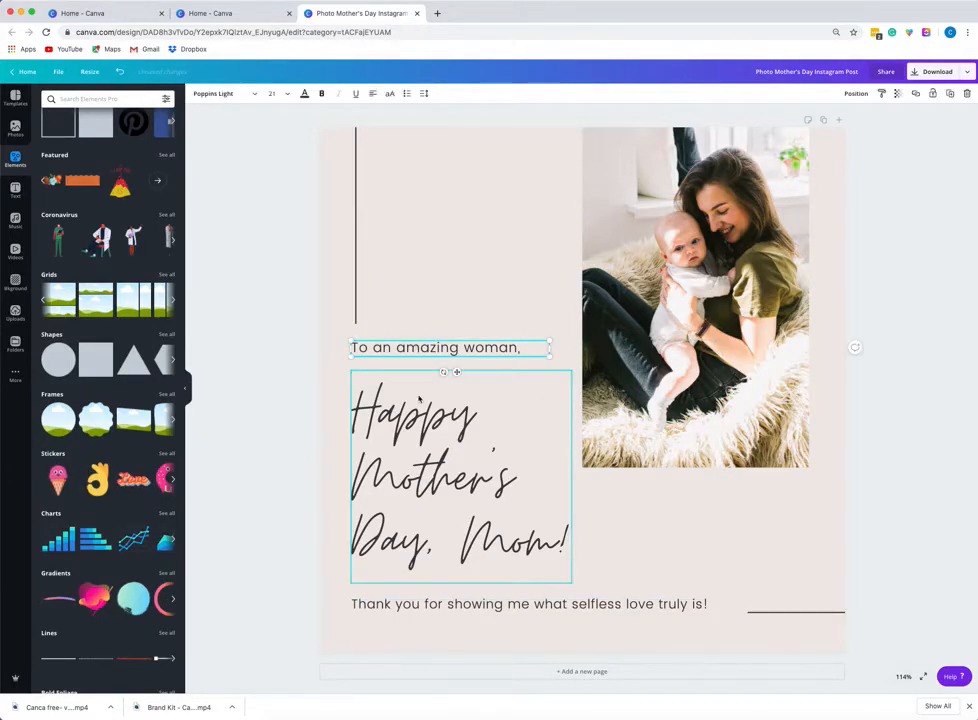
pyautogui.click(431, 347)
pyautogui.click(223, 97)
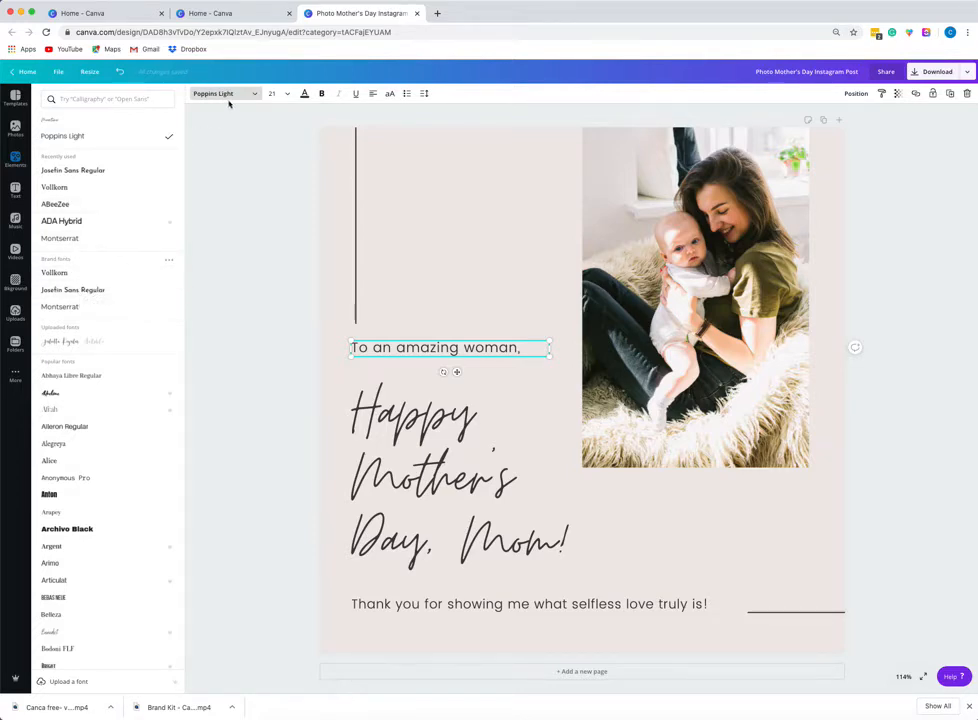
pyautogui.click(113, 289)
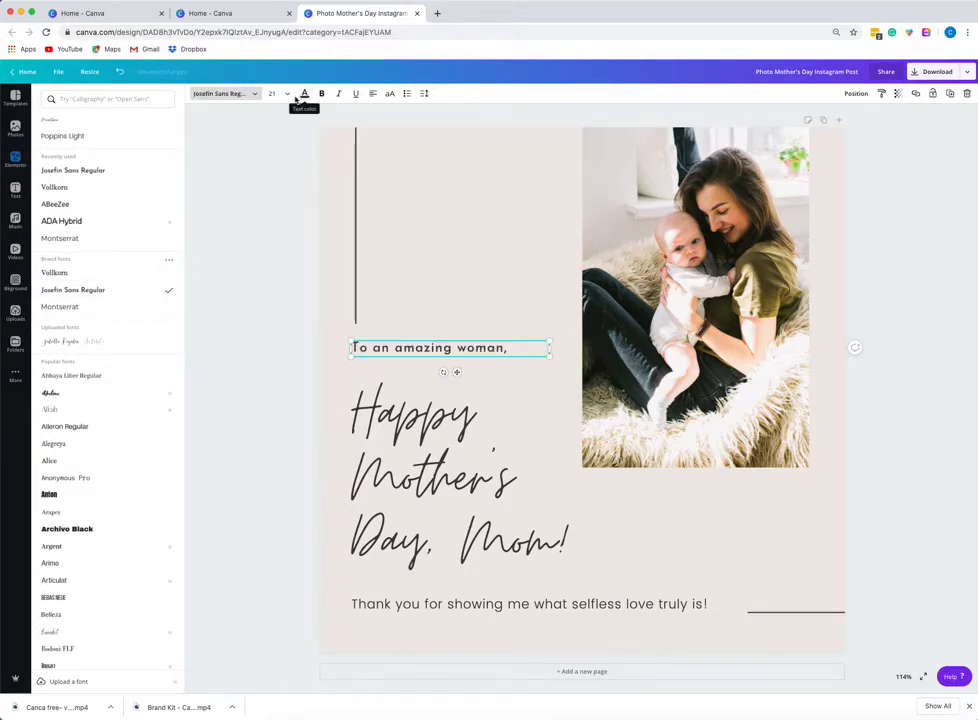
# Set the 'To an amazing woman,' text's font size to 18.
pyautogui.click(290, 96)
pyautogui.click(290, 269)
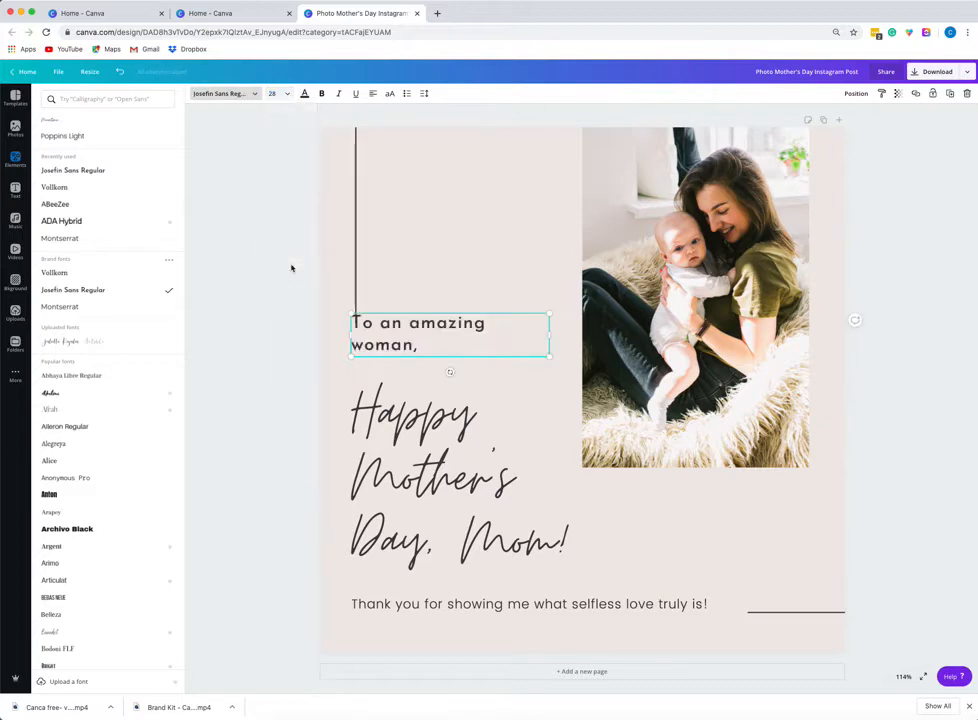
pyautogui.click(278, 95)
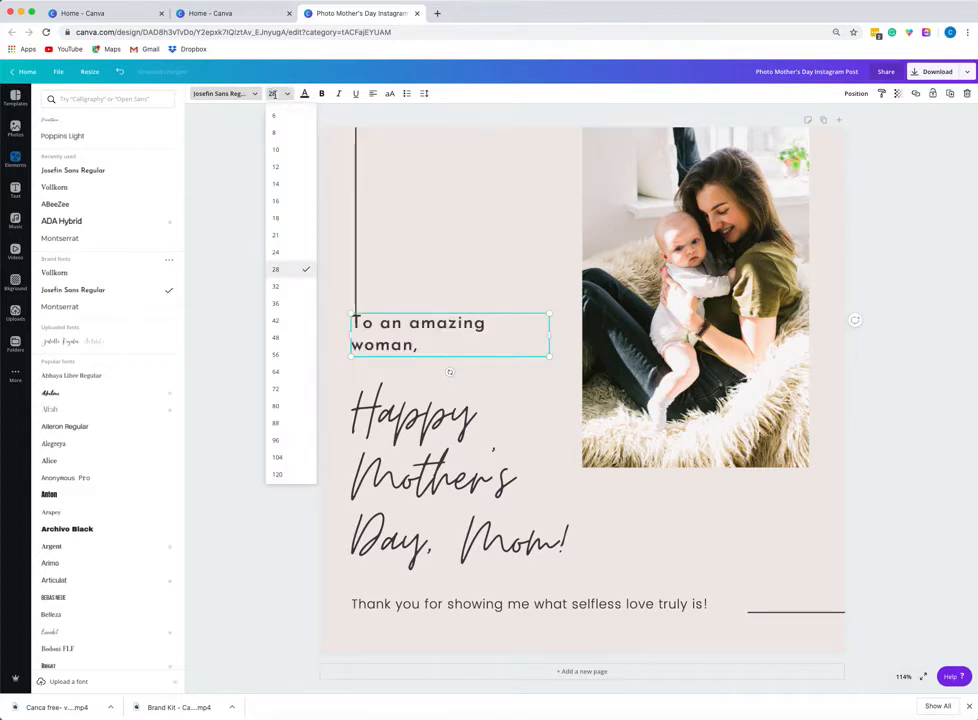
pyautogui.click(287, 211)
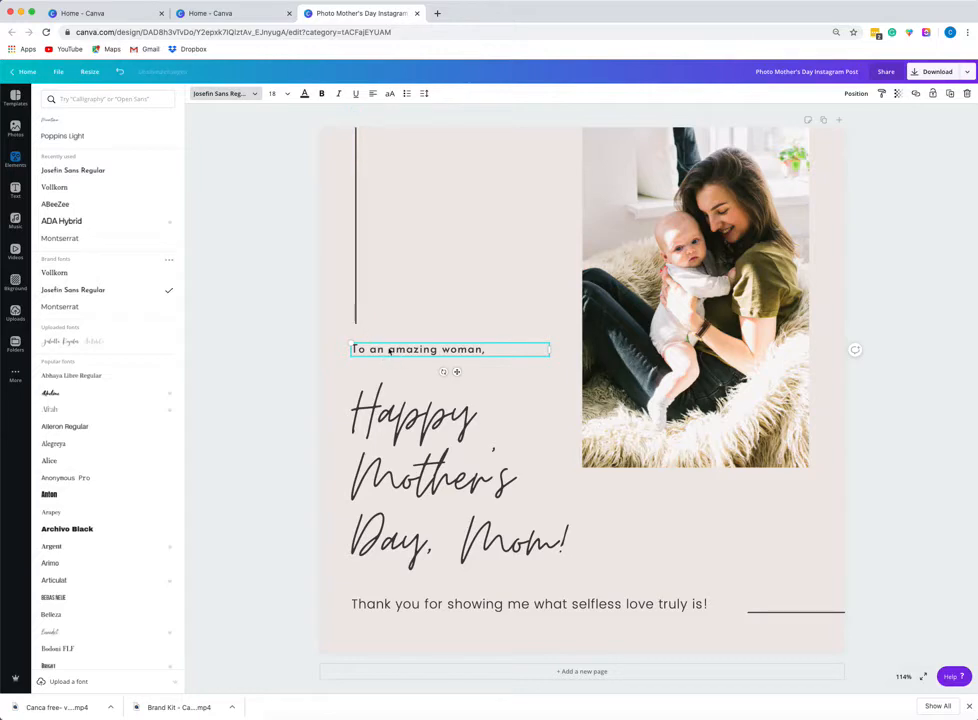
# Give the 'To an amazing woman,' text a custom purple colour picked in the colour picker.
pyautogui.click(306, 94)
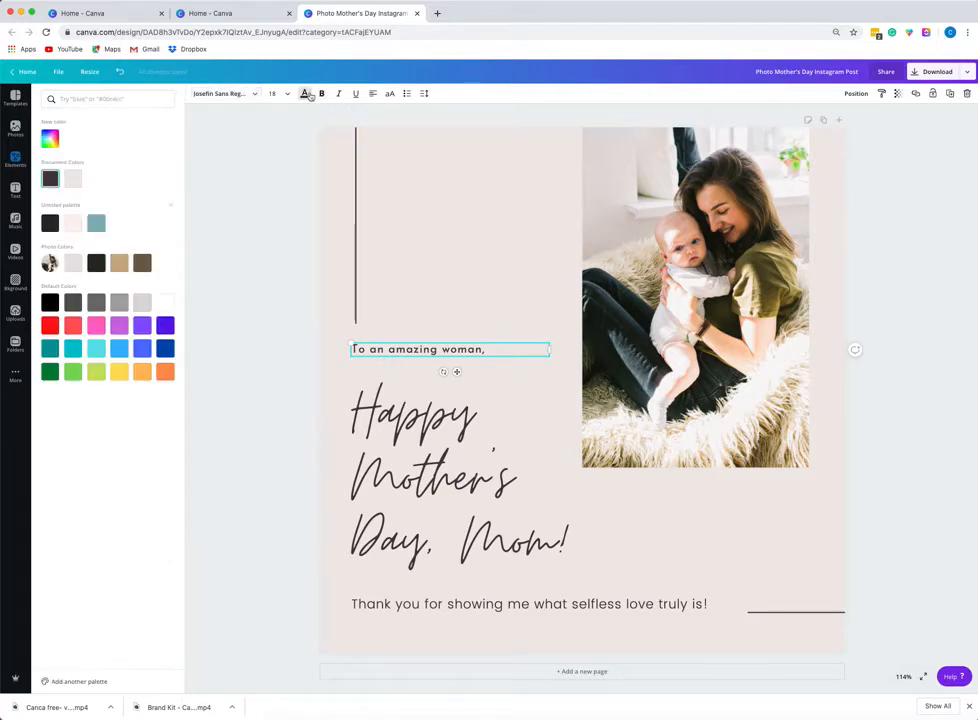
pyautogui.click(96, 224)
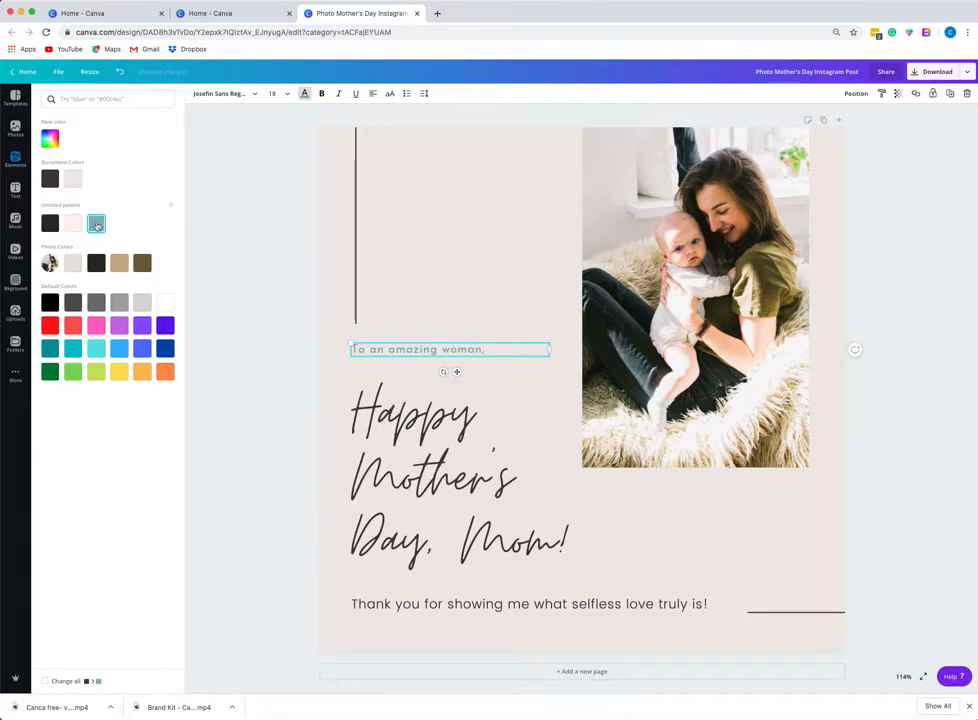
pyautogui.click(51, 140)
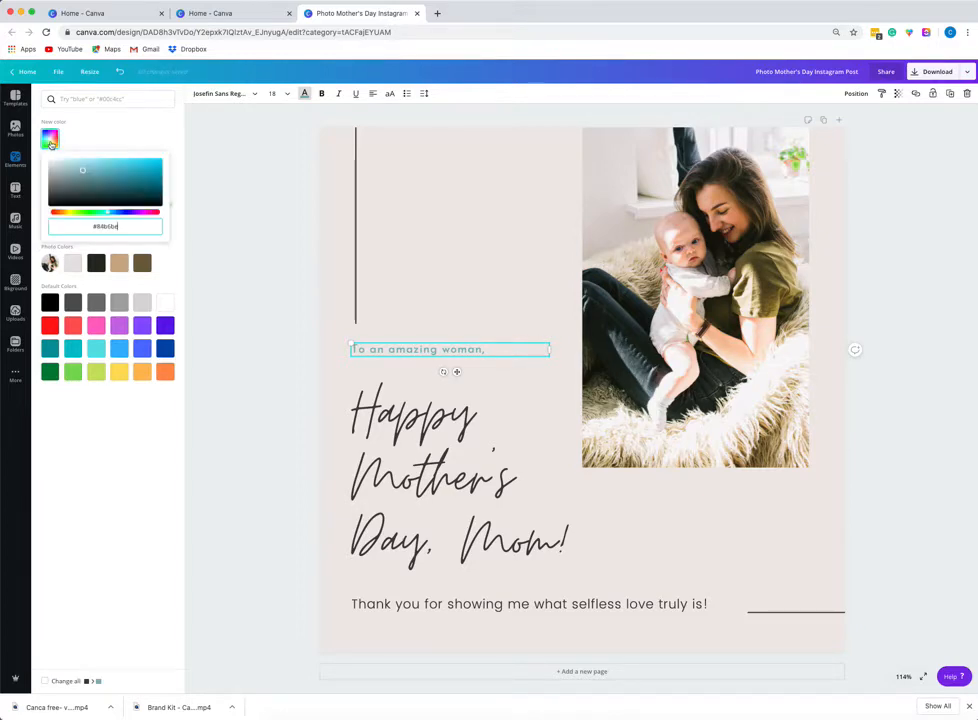
pyautogui.click(105, 226)
pyautogui.click(115, 227)
pyautogui.moveTo(119, 227); pyautogui.dragTo(98, 227)
pyautogui.click(131, 212)
pyautogui.click(115, 190)
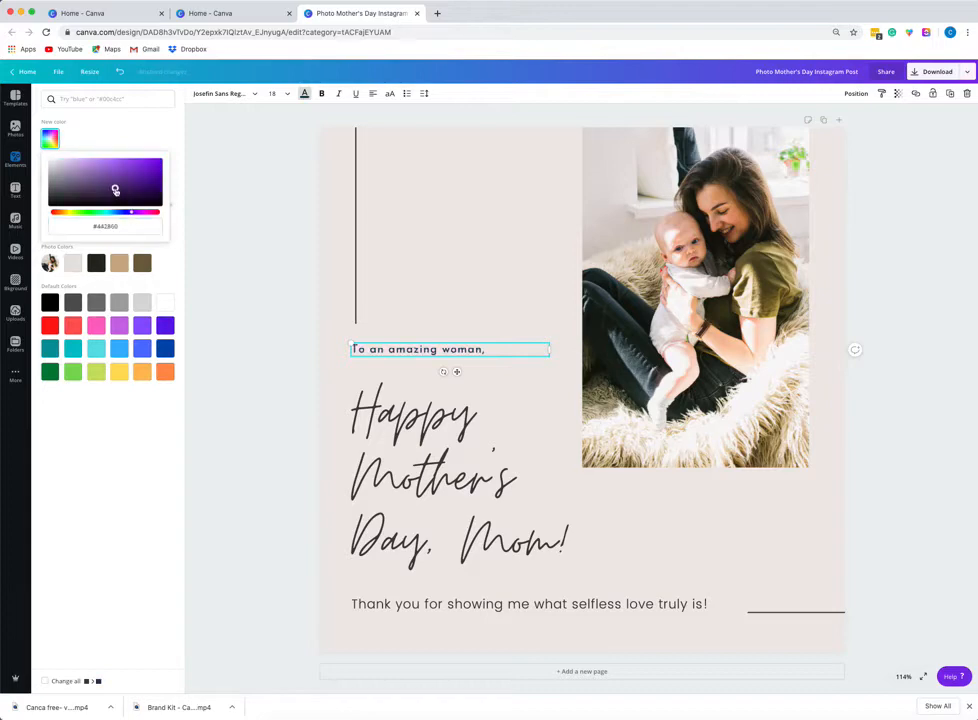
pyautogui.moveTo(108, 174); pyautogui.dragTo(125, 177)
pyautogui.click(87, 192)
pyautogui.click(98, 176)
pyautogui.click(113, 189)
pyautogui.click(115, 178)
pyautogui.click(109, 226)
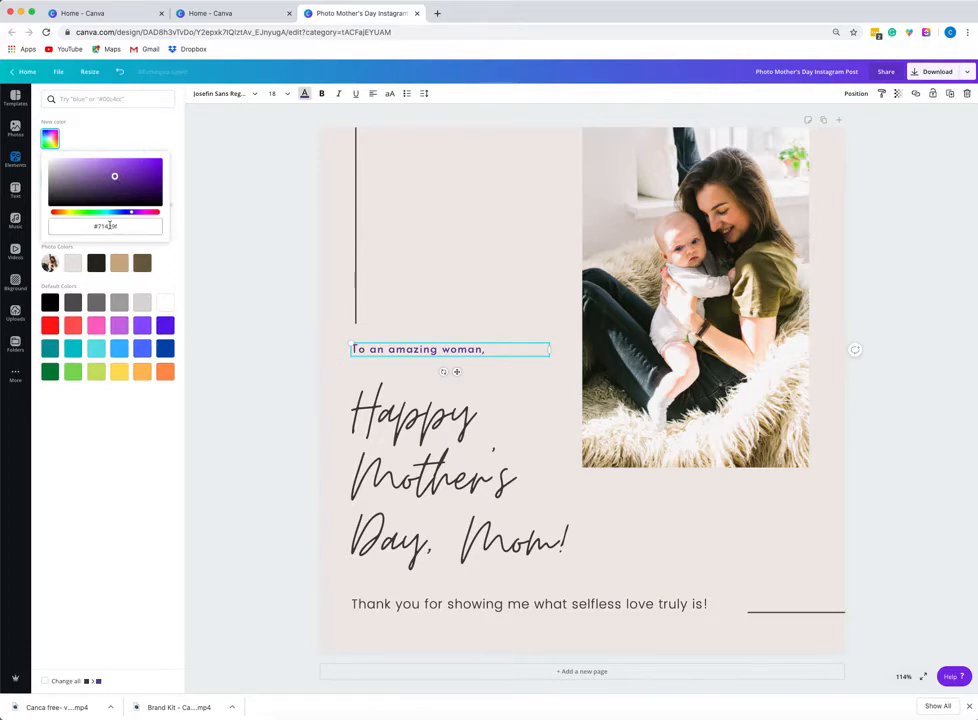
pyautogui.click(131, 124)
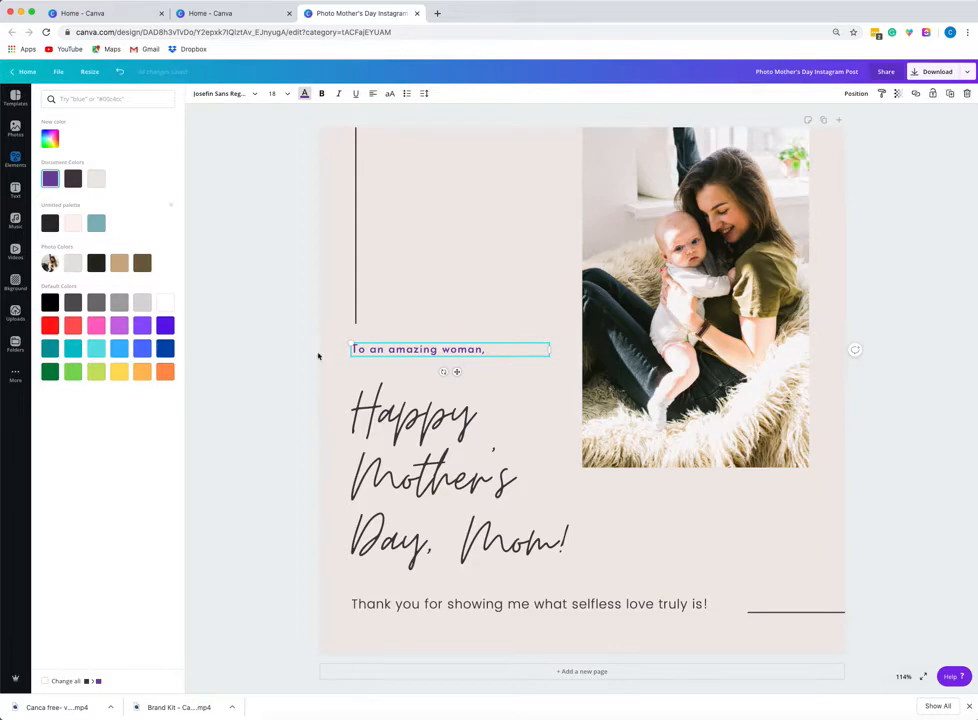
# Make the text bold and change its font to Vollkorn.
pyautogui.click(321, 94)
pyautogui.click(252, 95)
pyautogui.click(123, 208)
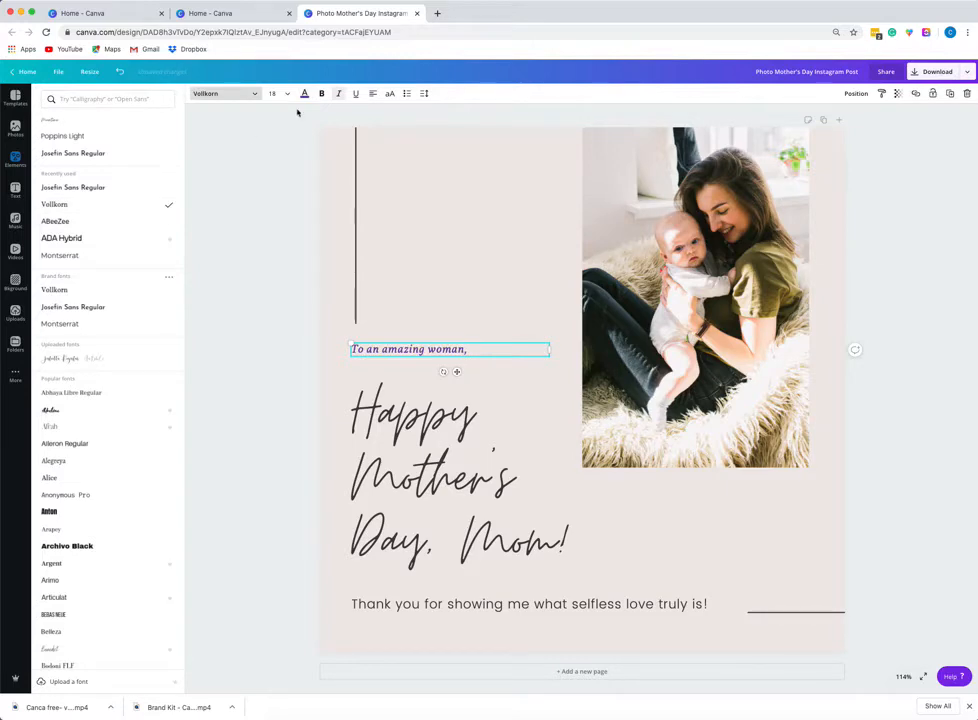
# Try underline and centre alignment on the text, reverting both to their original state.
pyautogui.click(355, 96)
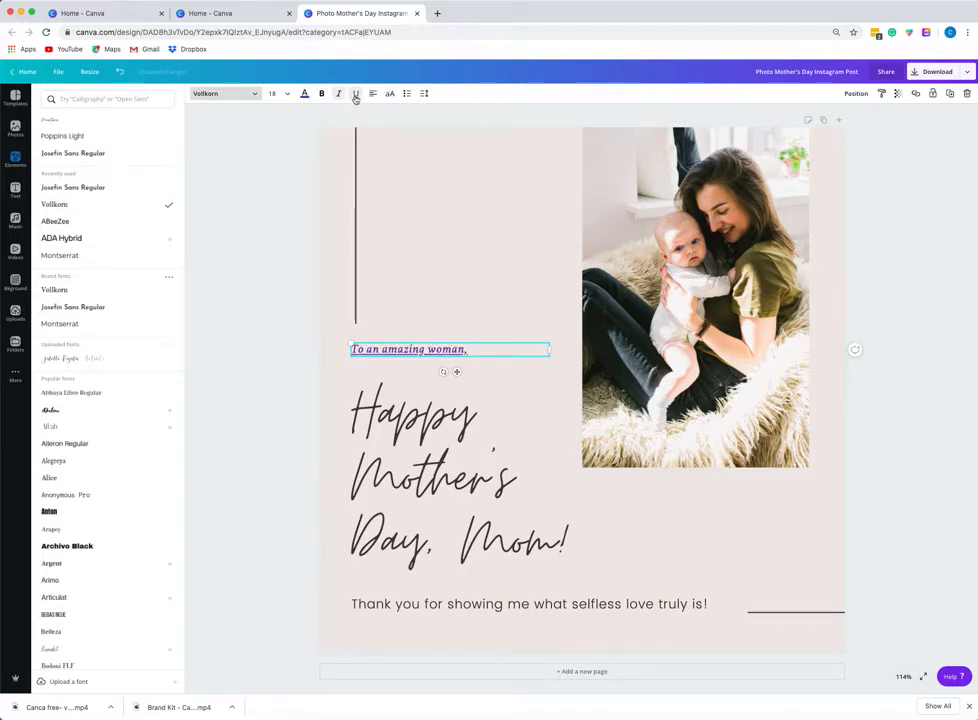
pyautogui.click(355, 96)
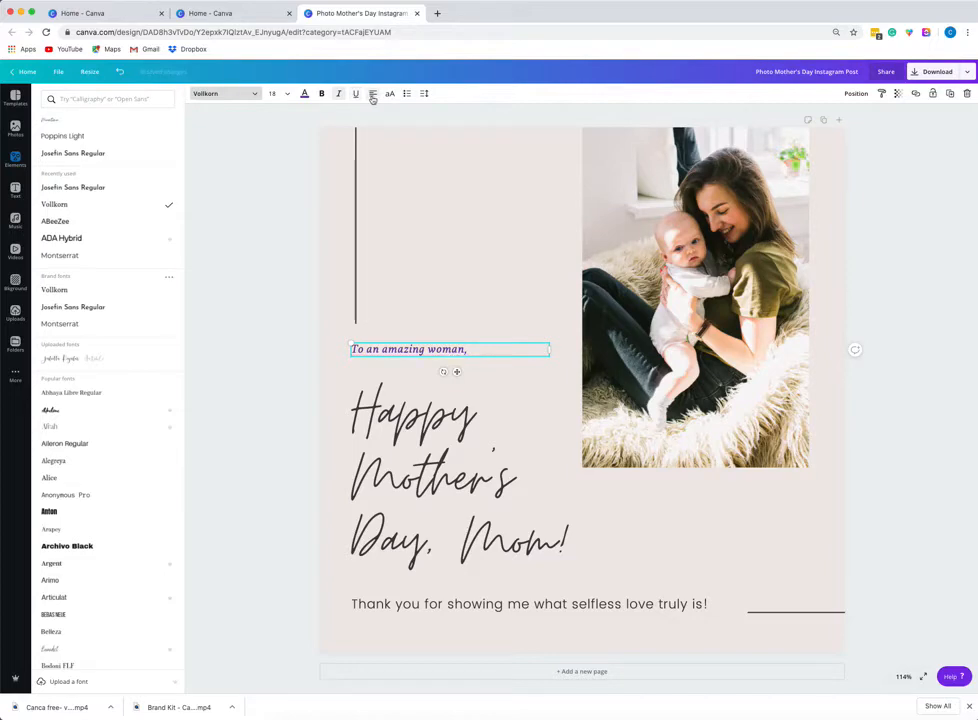
pyautogui.click(373, 95)
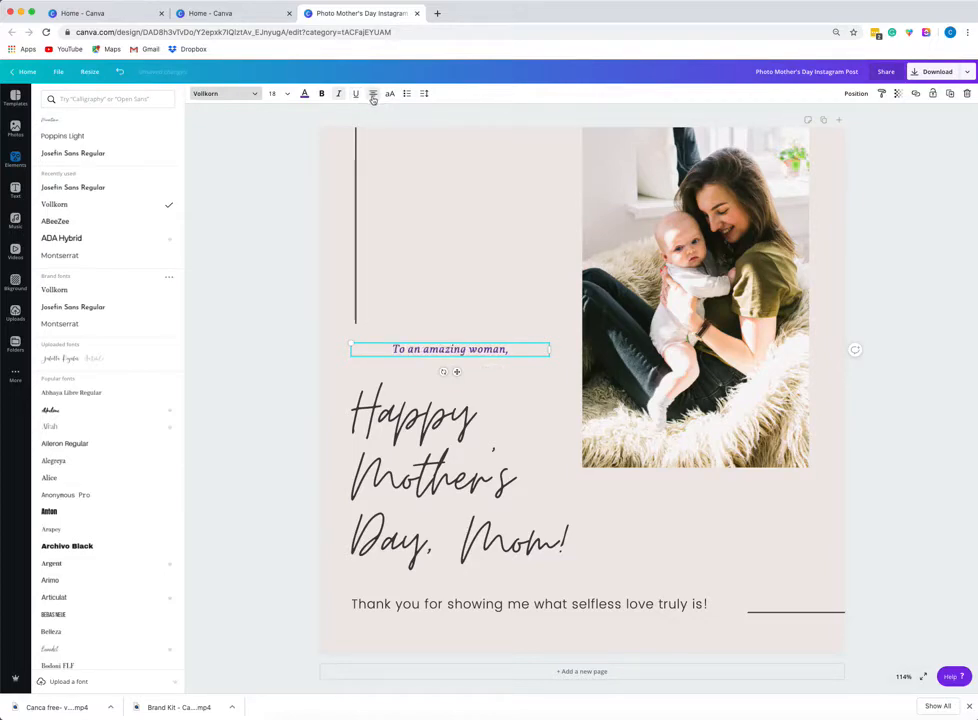
pyautogui.click(373, 95)
pyautogui.click(373, 95)
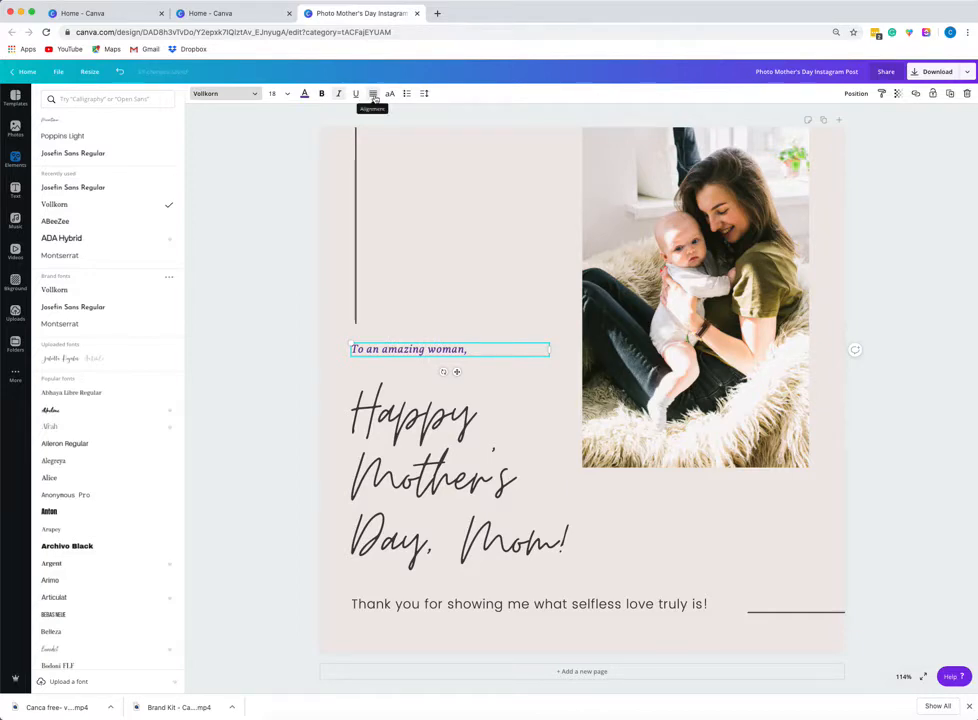
# Try uppercase lettering on the text, reverting it, and format the text as a numbered list.
pyautogui.click(390, 94)
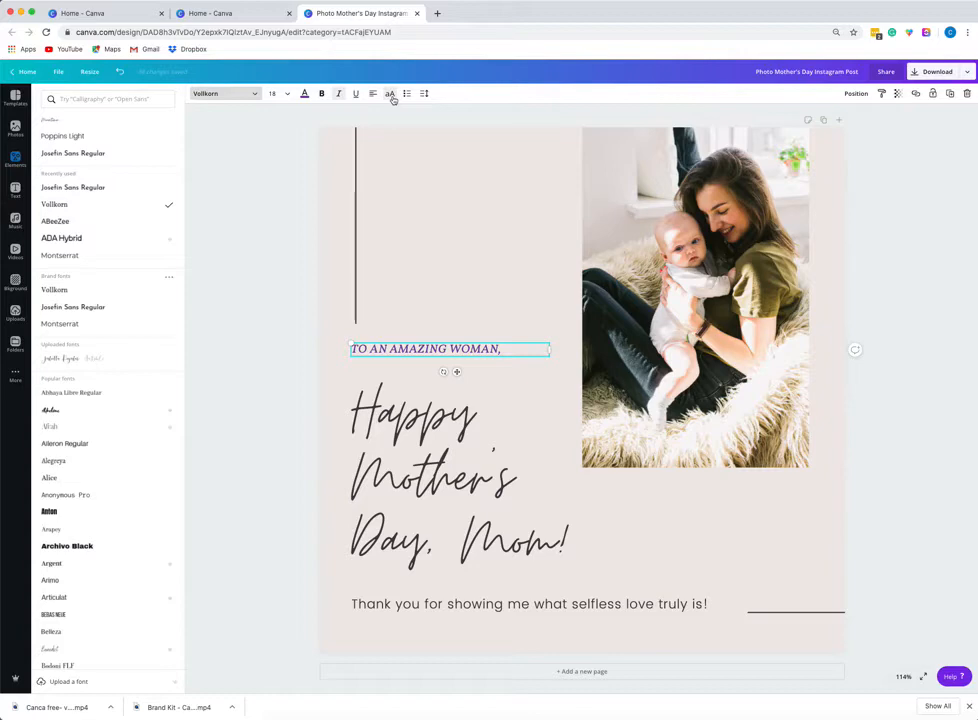
pyautogui.click(393, 99)
pyautogui.click(393, 97)
pyautogui.click(393, 97)
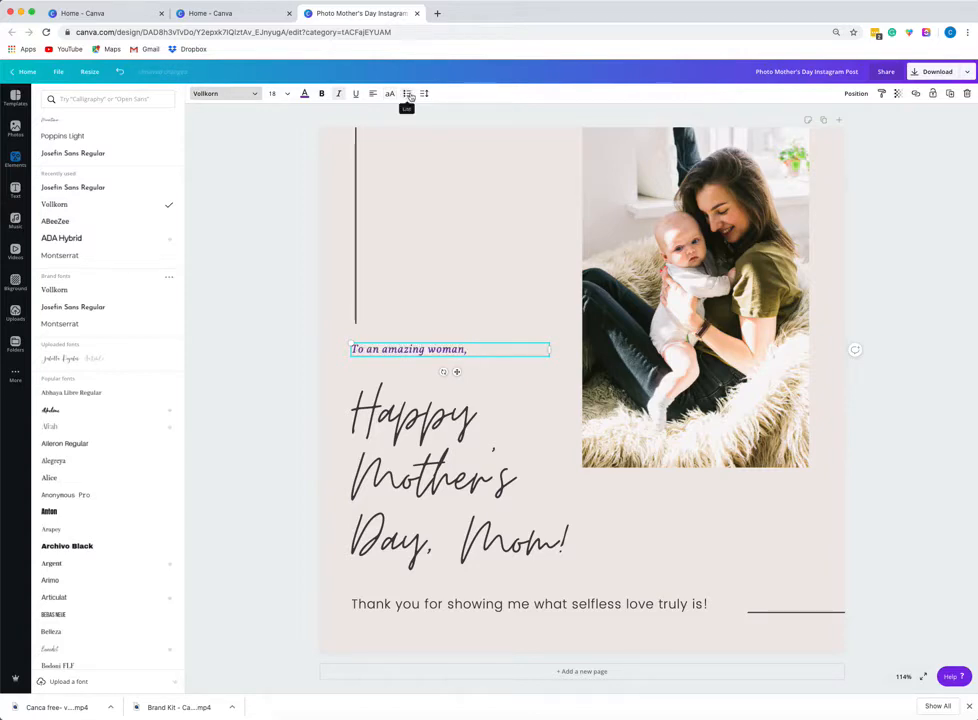
pyautogui.click(409, 96)
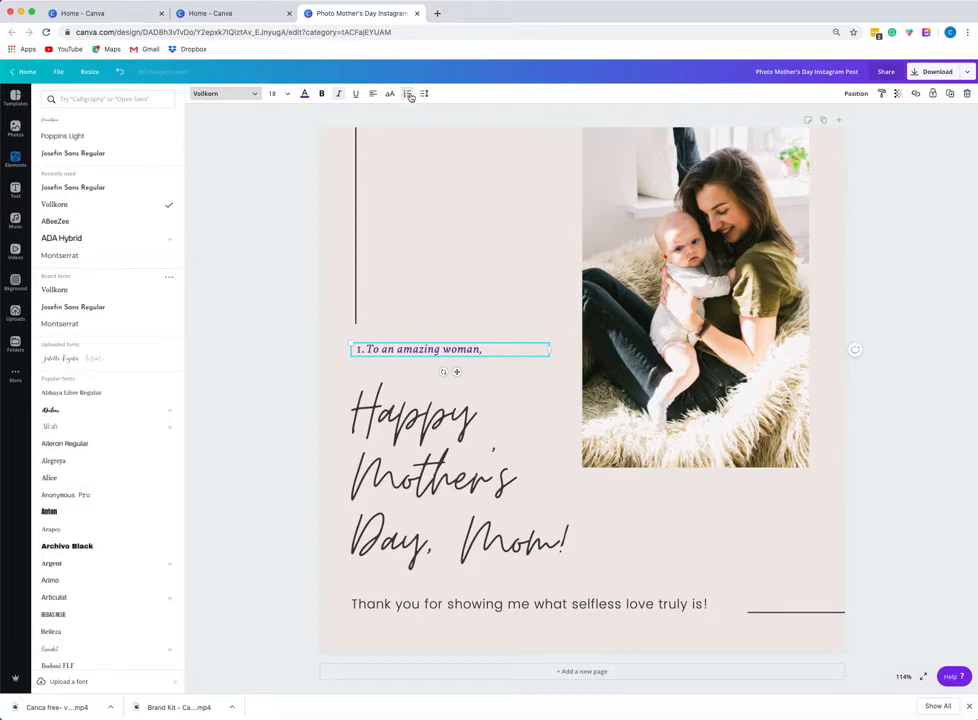
# Remove the numbered list from the greeting line and set the 'Happy Mother's Day, Mom!' heading's line height to 1.01.
pyautogui.click(408, 94)
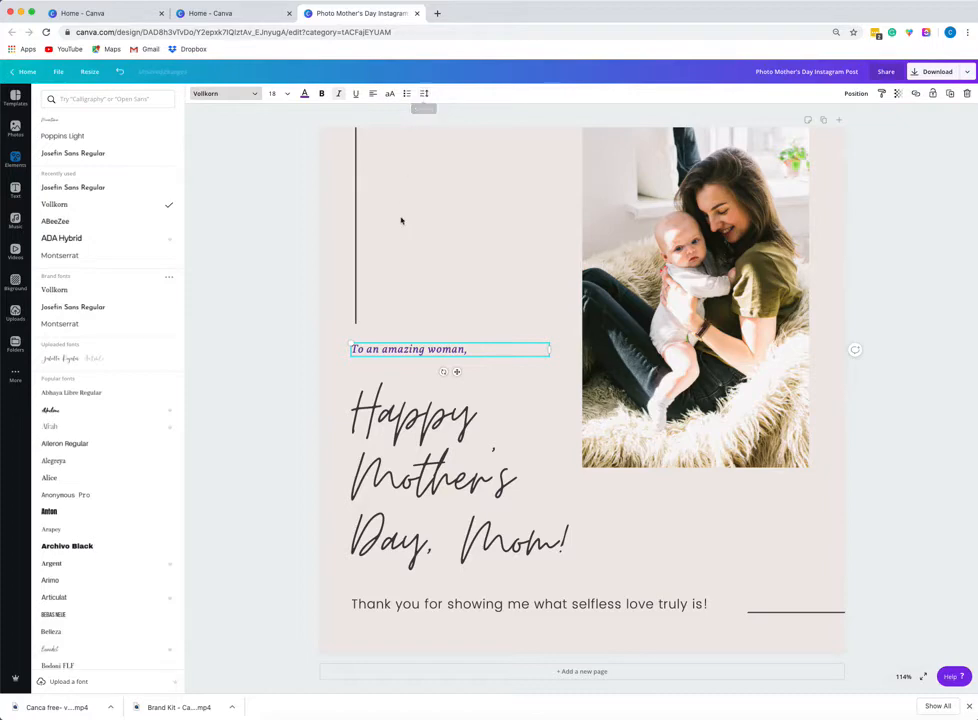
pyautogui.click(400, 480)
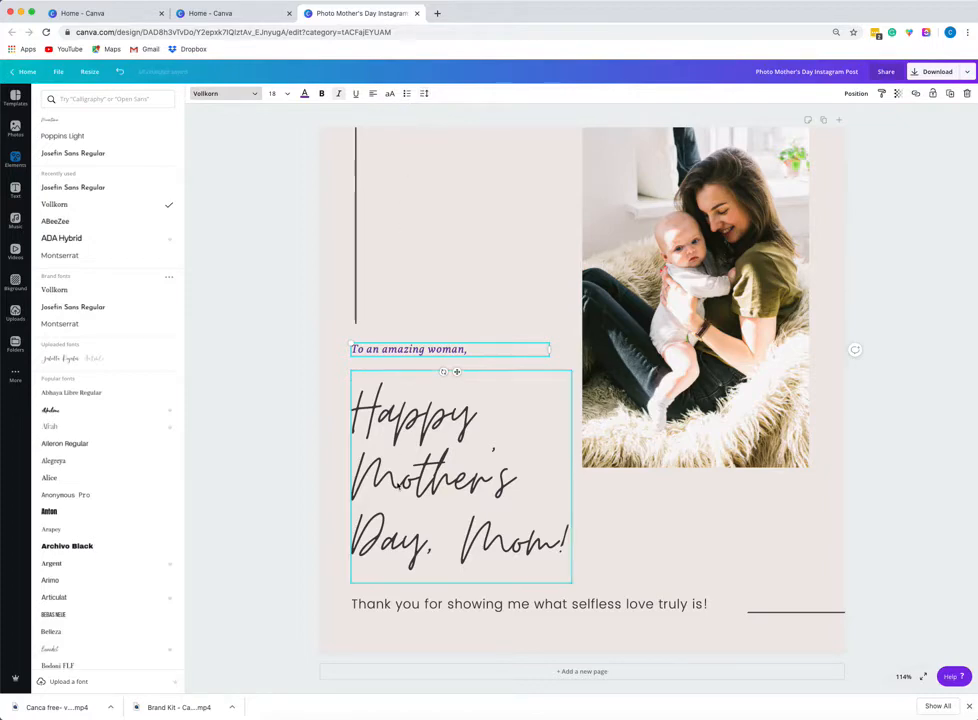
pyautogui.click(423, 94)
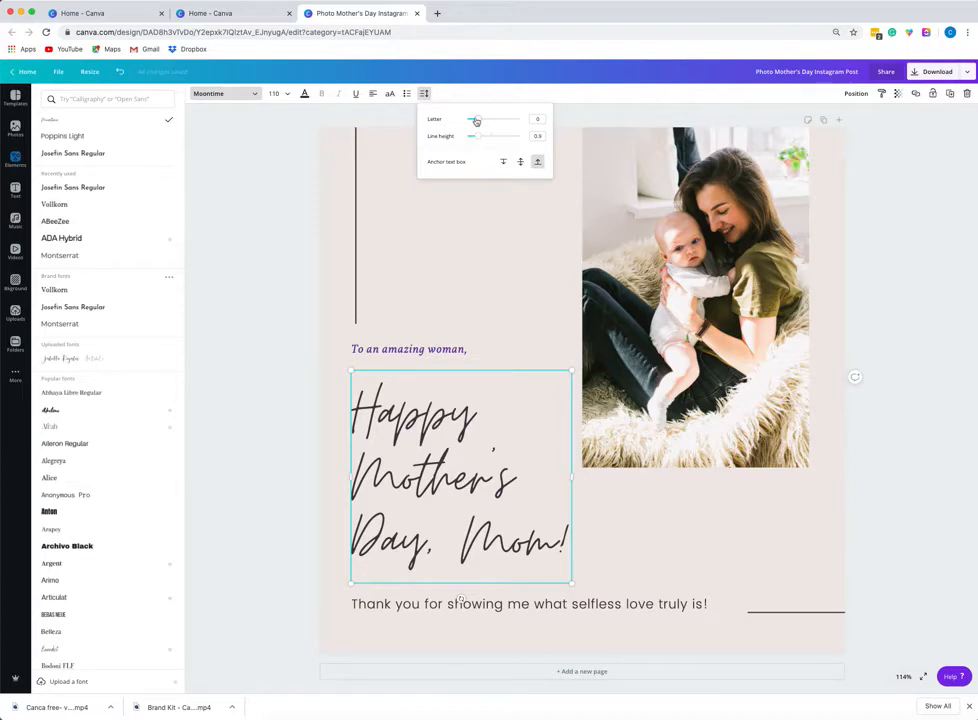
pyautogui.moveTo(476, 121)
pyautogui.mouseDown()
pyautogui.moveTo(497, 119)
pyautogui.moveTo(465, 125)
pyautogui.moveTo(479, 126)
pyautogui.mouseUp()
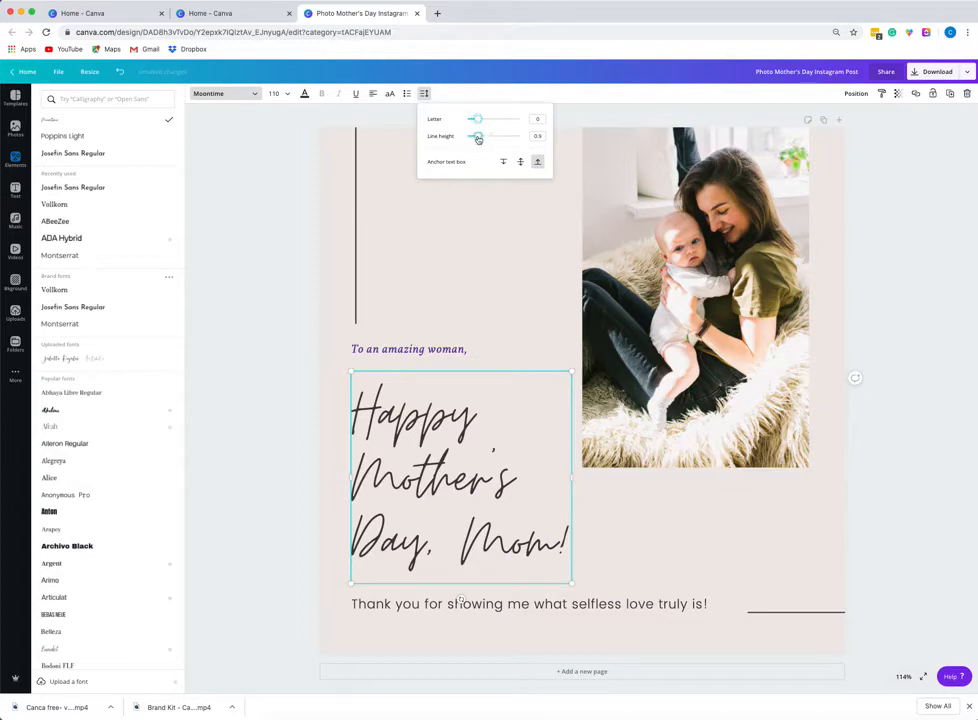
pyautogui.moveTo(474, 136)
pyautogui.mouseDown()
pyautogui.moveTo(502, 142)
pyautogui.moveTo(481, 141)
pyautogui.mouseUp()
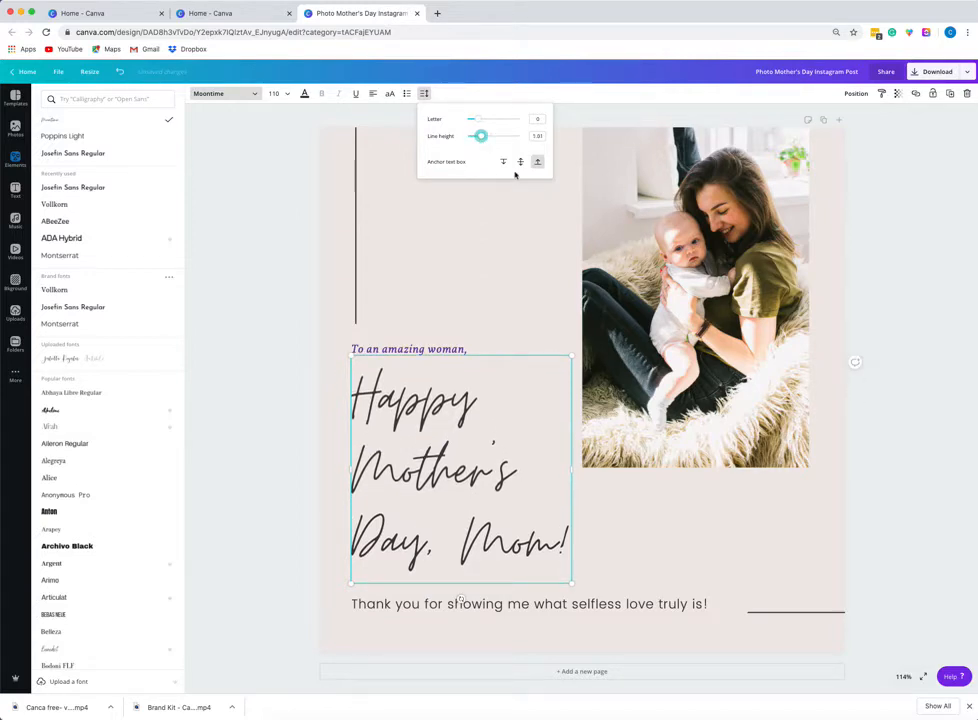
pyautogui.click(421, 236)
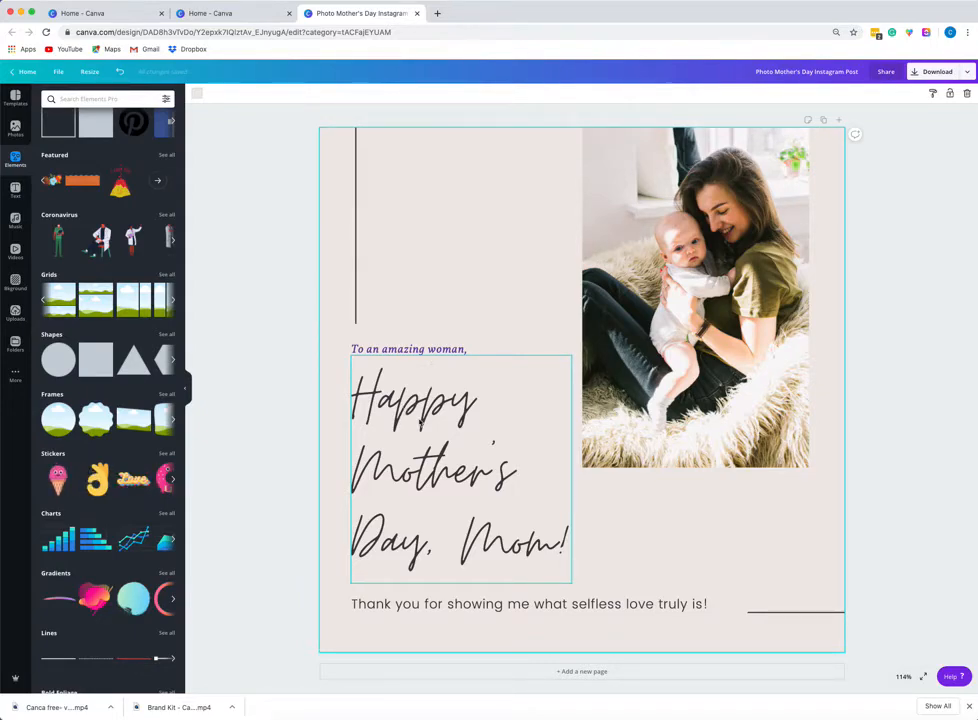
# Change the thank-you line's font to Josefin Sans Regular.
pyautogui.click(437, 607)
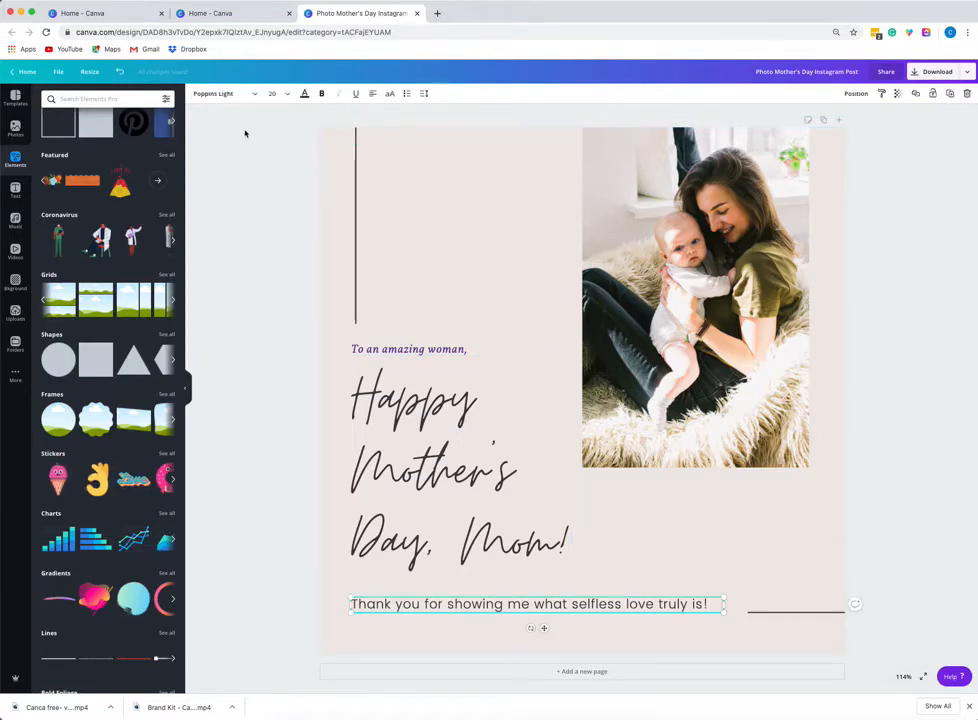
pyautogui.click(220, 93)
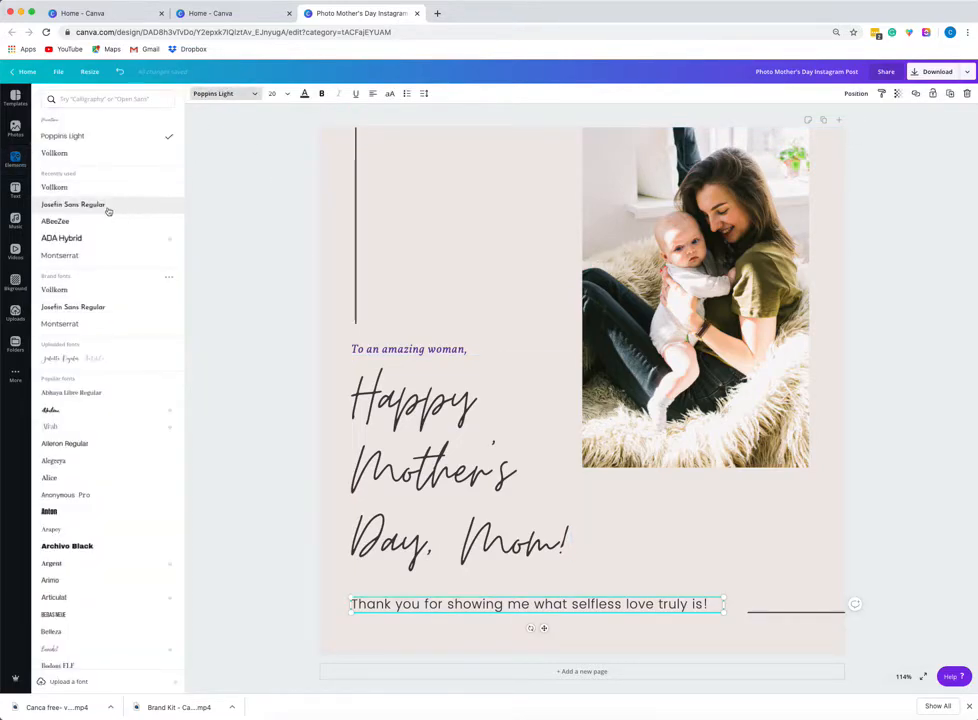
pyautogui.click(89, 308)
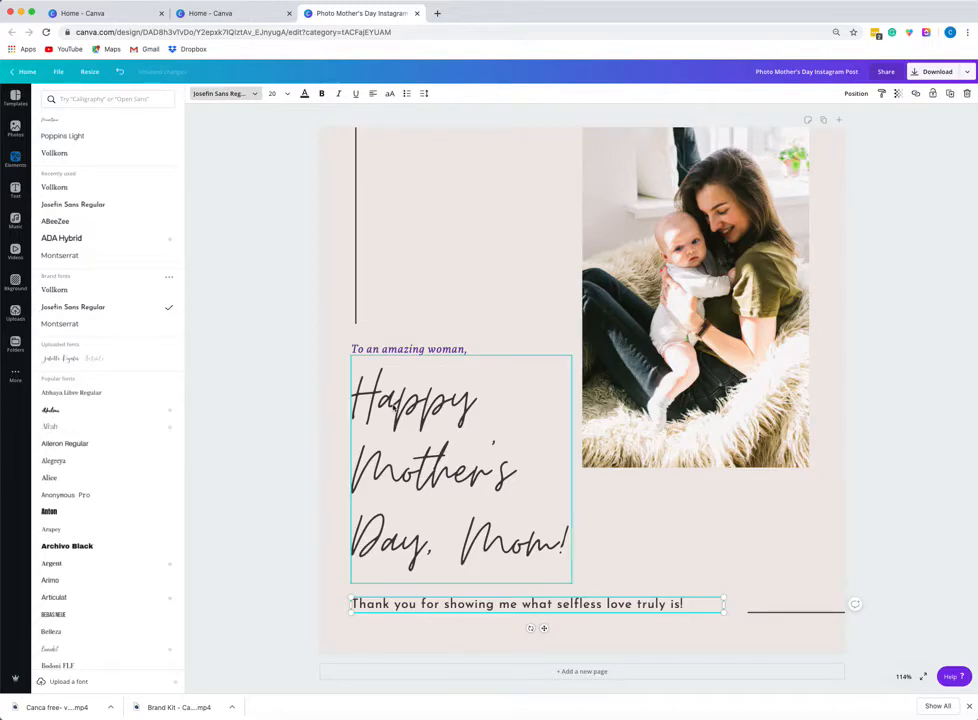
# Group the greeting, heading and thank-you text boxes, then ungroup them again.
pyautogui.click(442, 354)
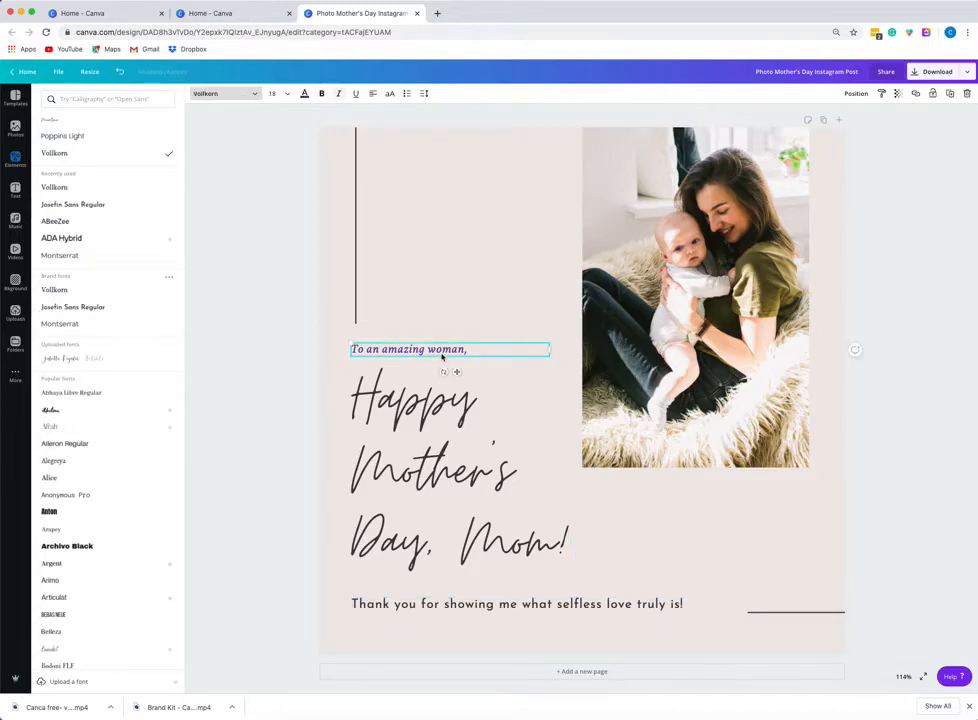
pyautogui.keyDown('shift'); pyautogui.click(442, 418); pyautogui.keyUp('shift')
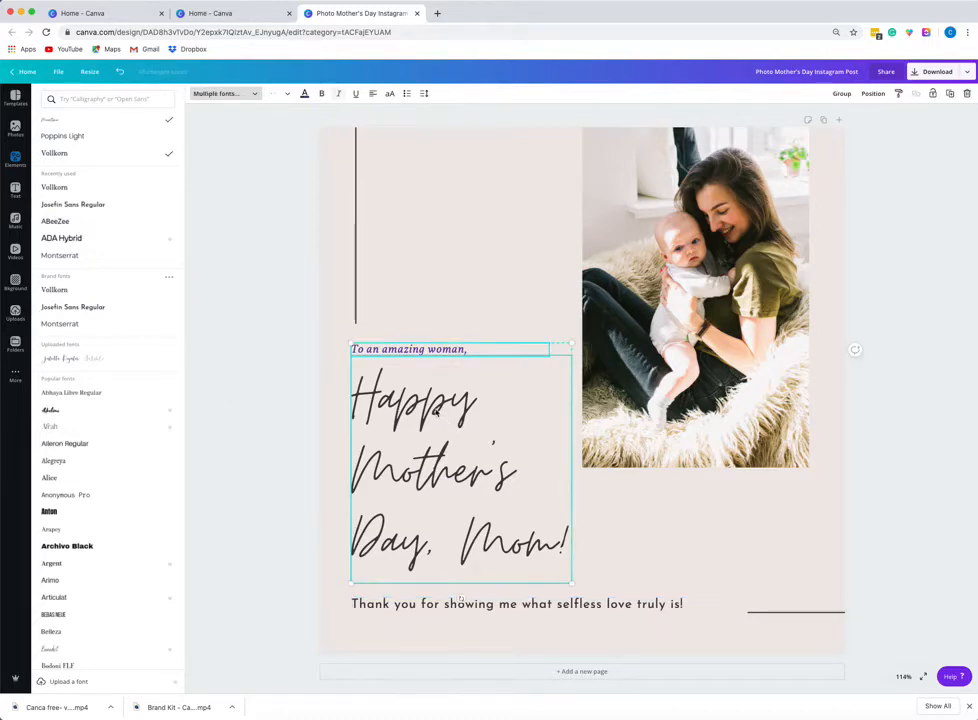
pyautogui.keyDown('shift'); pyautogui.click(474, 607); pyautogui.keyUp('shift')
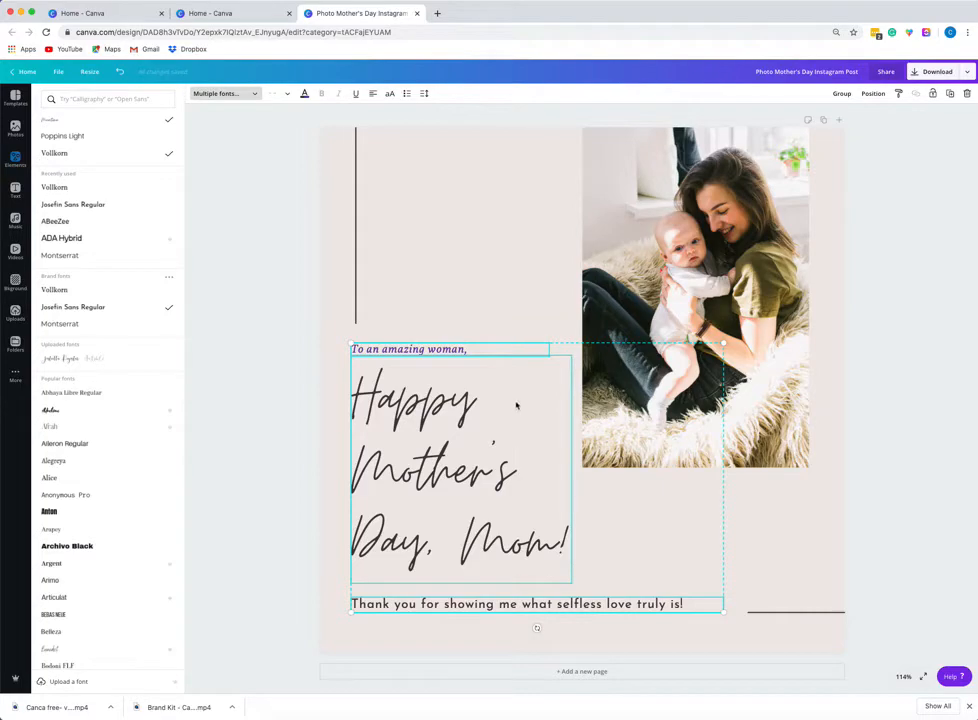
pyautogui.click(841, 94)
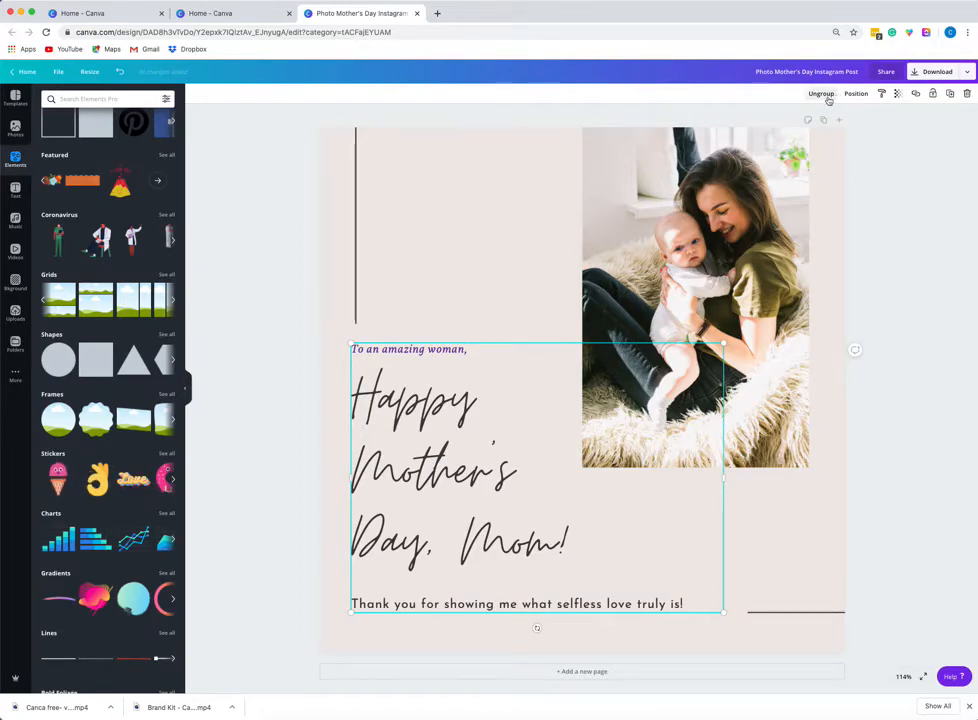
pyautogui.click(826, 97)
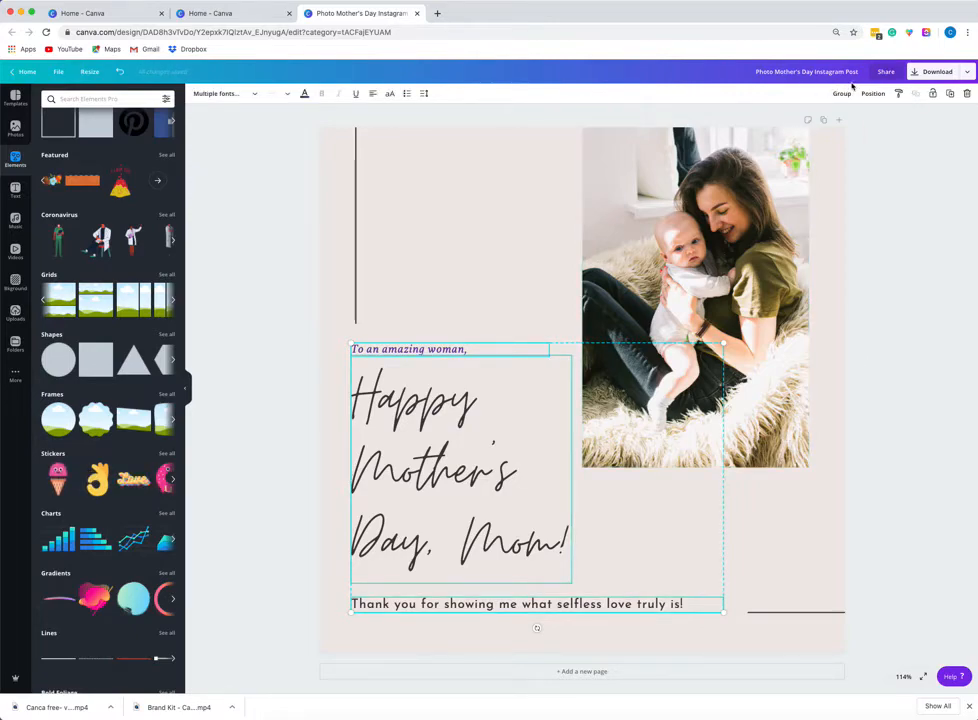
# Shift the photo right and try aligning the three text boxes middle, centre, bottom, top and left.
pyautogui.moveTo(749, 201); pyautogui.dragTo(890, 180)
pyautogui.click(456, 349)
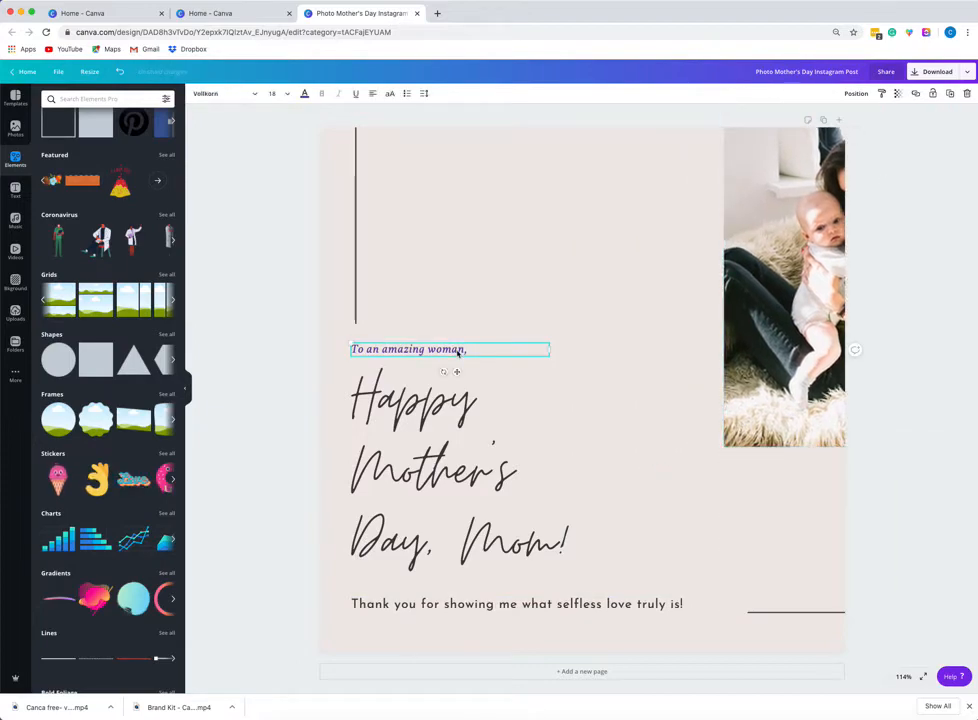
pyautogui.keyDown('shift'); pyautogui.click(451, 437); pyautogui.keyUp('shift')
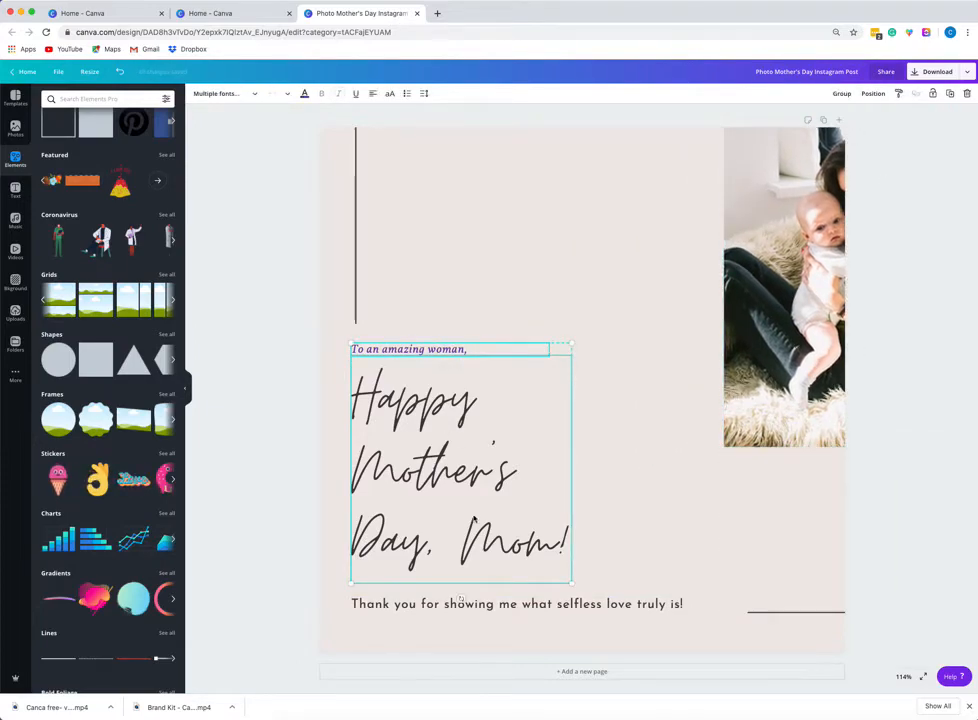
pyautogui.keyDown('shift'); pyautogui.click(486, 605); pyautogui.keyUp('shift')
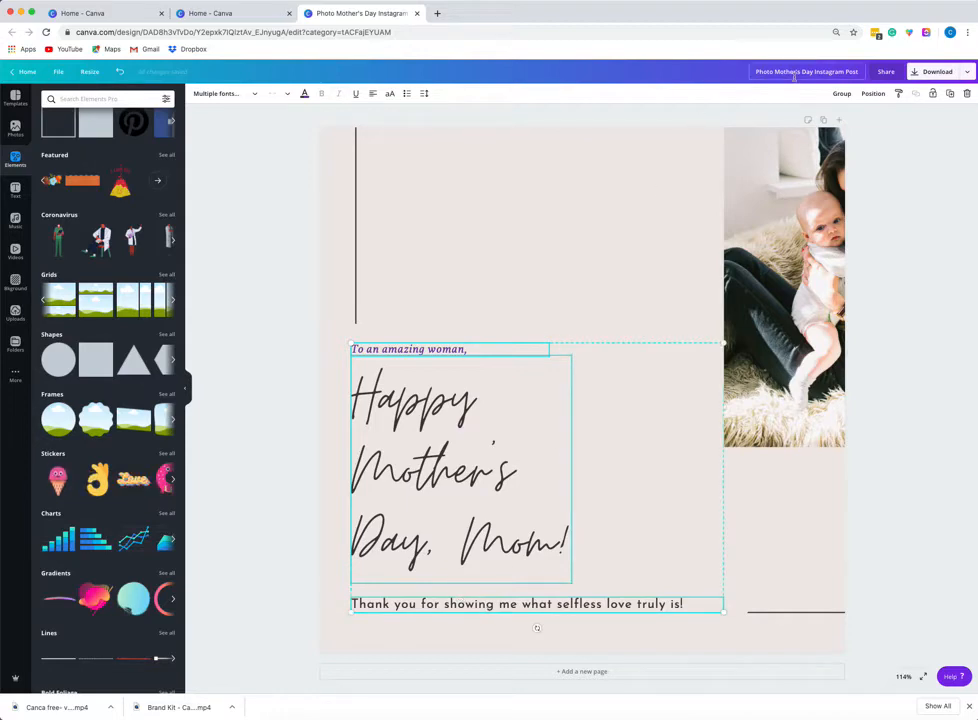
pyautogui.click(874, 94)
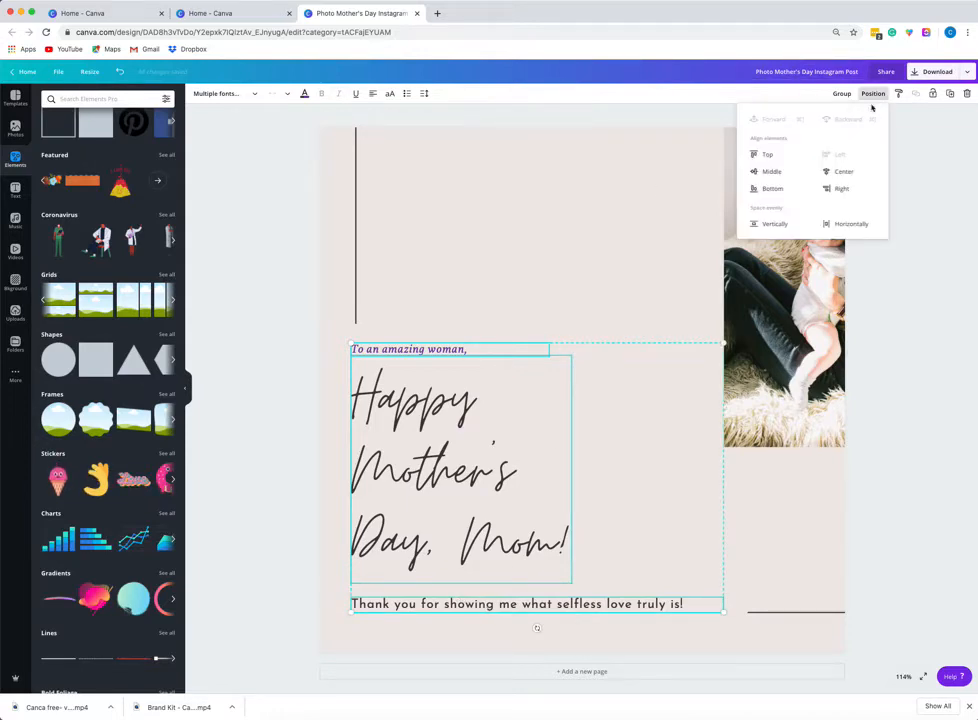
pyautogui.click(787, 175)
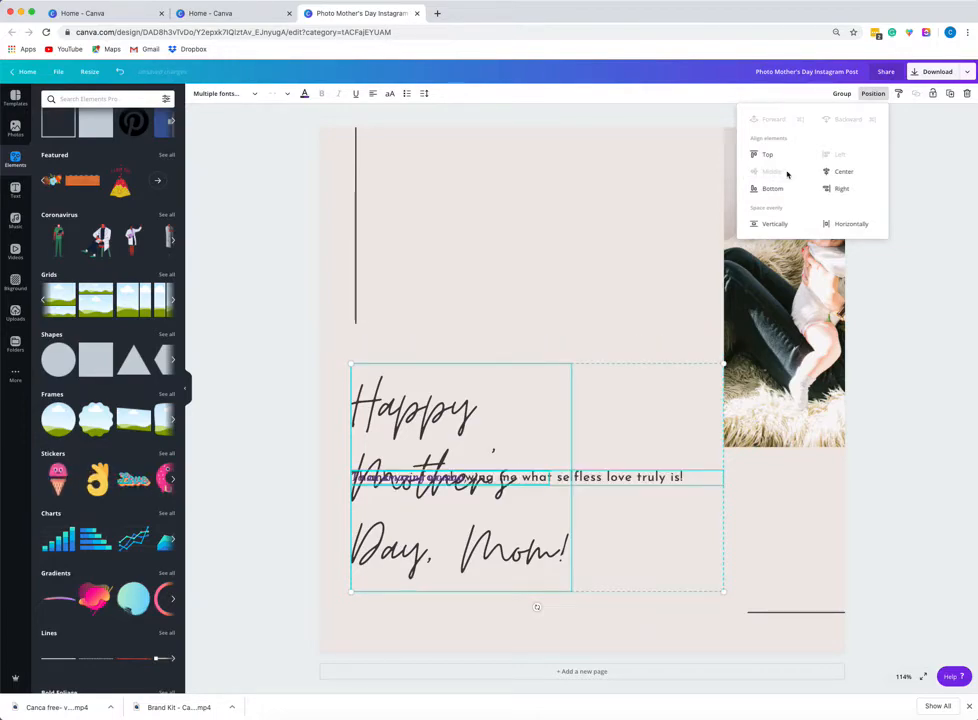
pyautogui.click(843, 175)
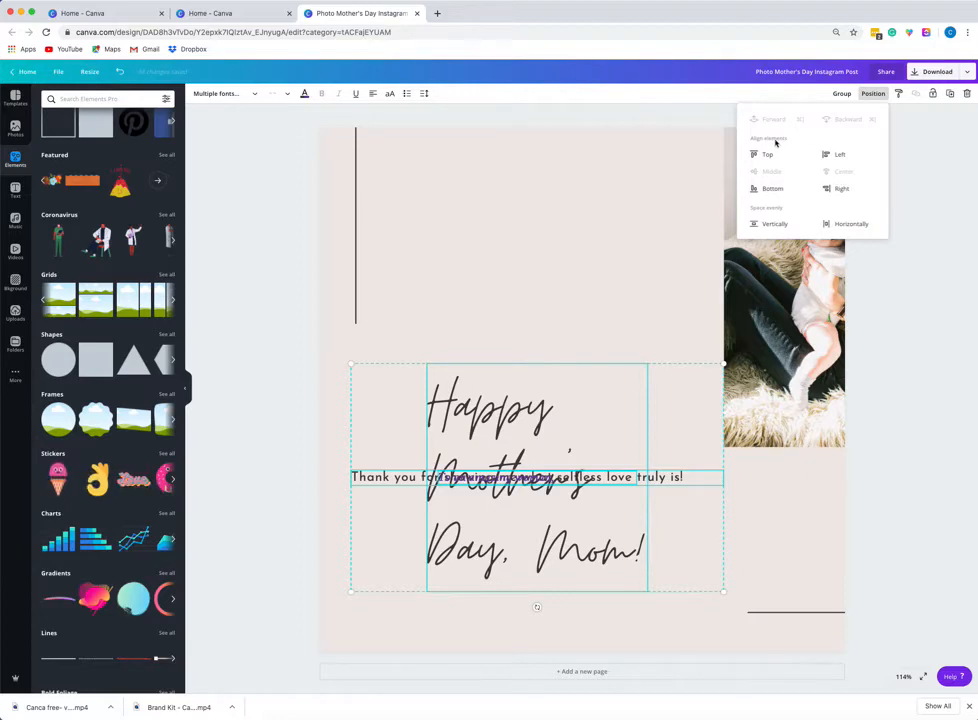
pyautogui.click(775, 191)
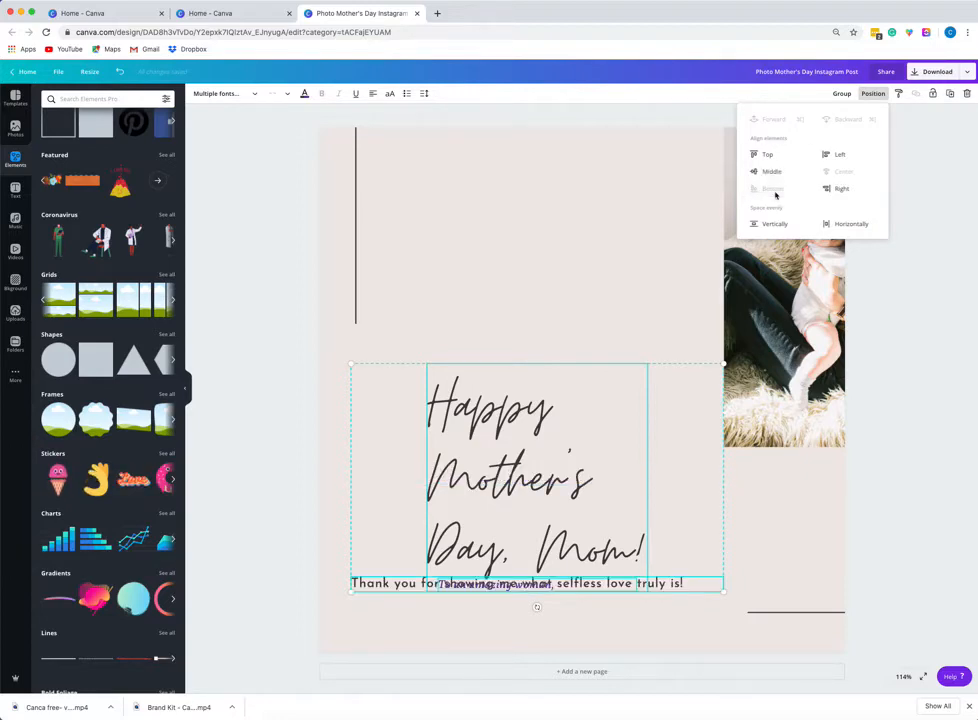
pyautogui.click(764, 155)
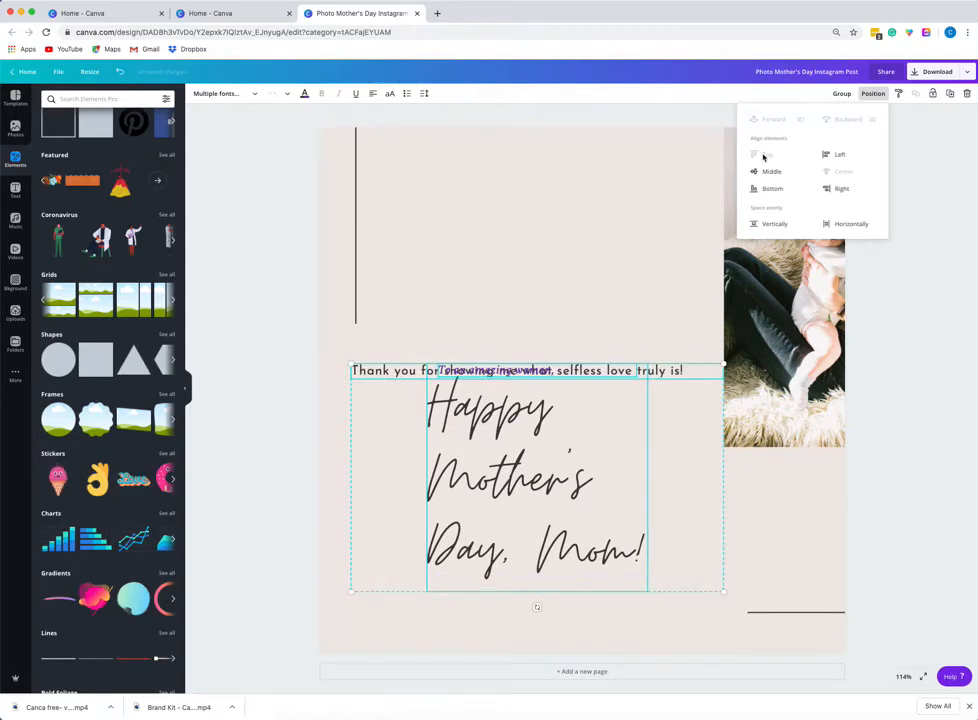
pyautogui.click(838, 153)
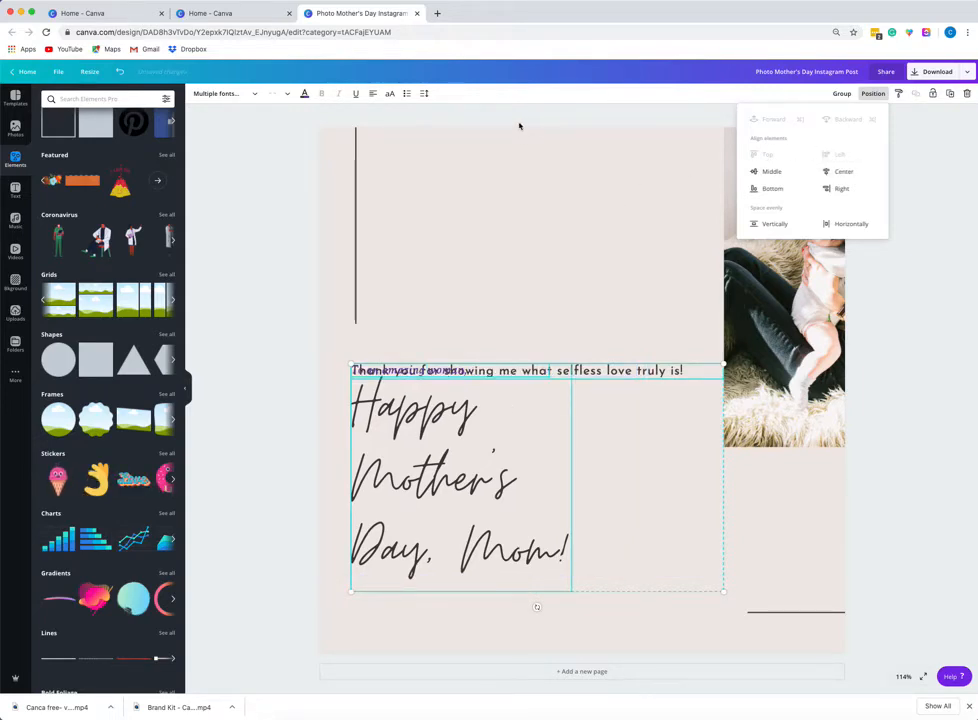
# Undo the alignment changes and the photo move.
pyautogui.click(119, 73)
pyautogui.click(119, 73)
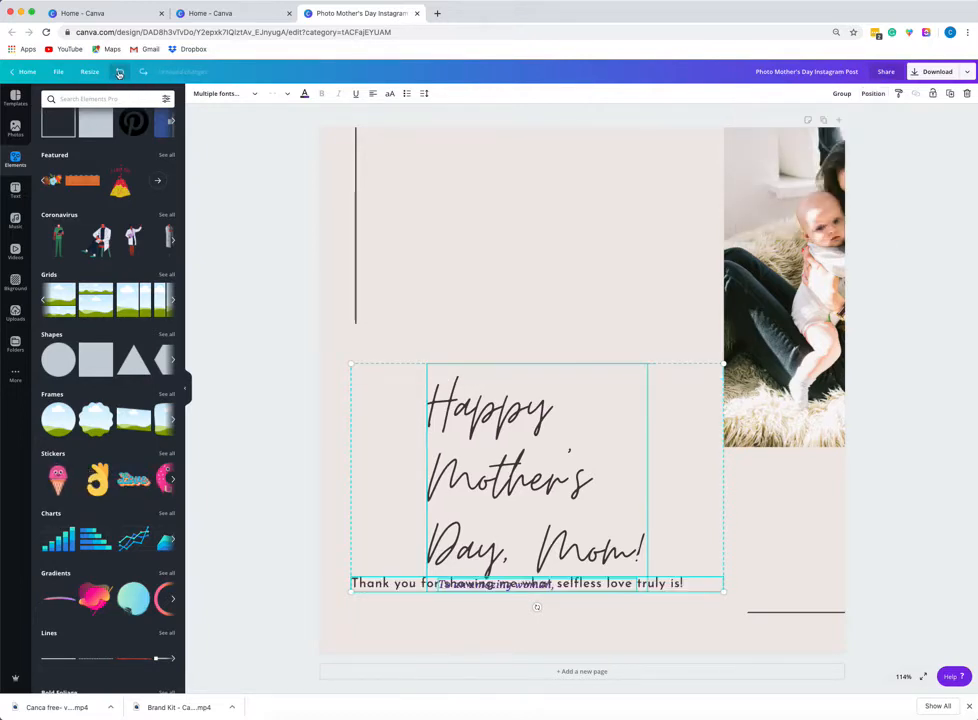
pyautogui.click(119, 73)
pyautogui.click(119, 73)
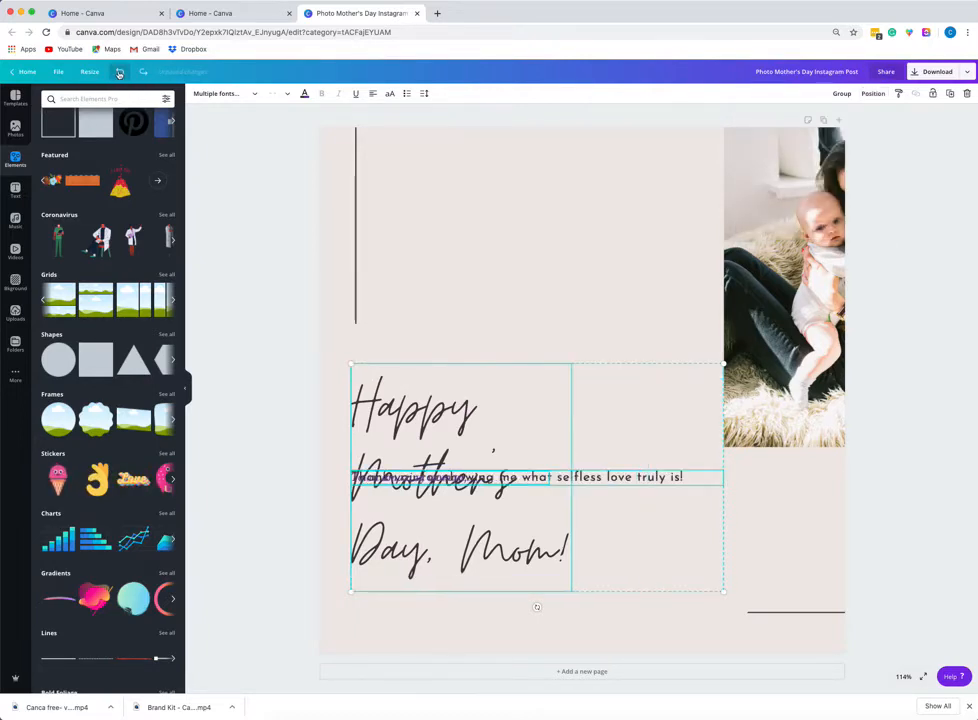
pyautogui.click(119, 73)
pyautogui.click(119, 73)
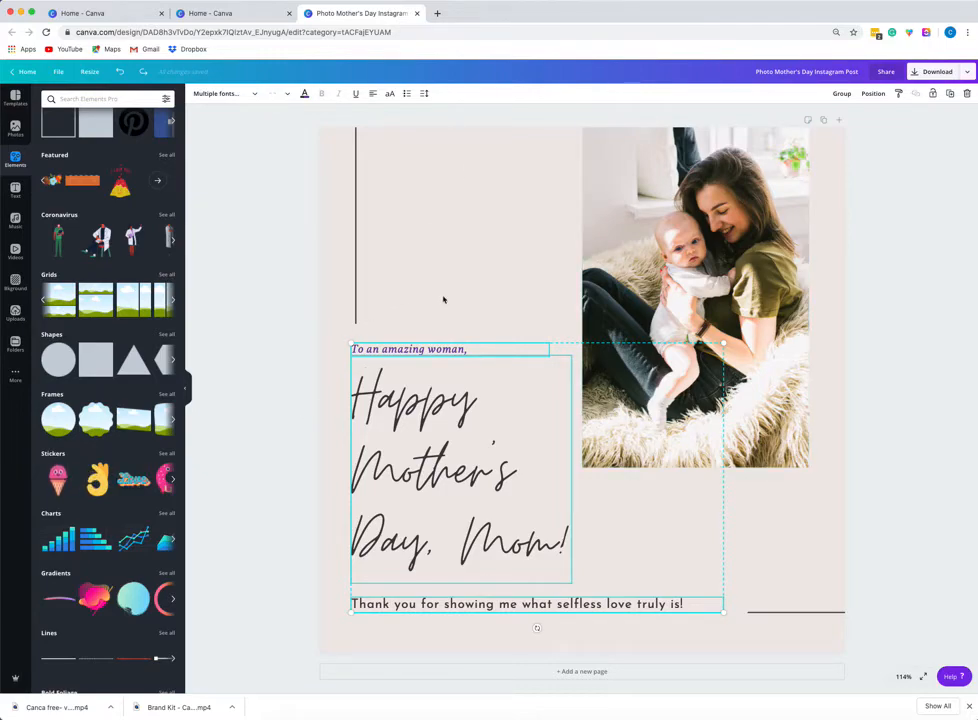
# Centre the 'To an amazing woman,' greeting horizontally on the page.
pyautogui.click(290, 315)
pyautogui.click(396, 350)
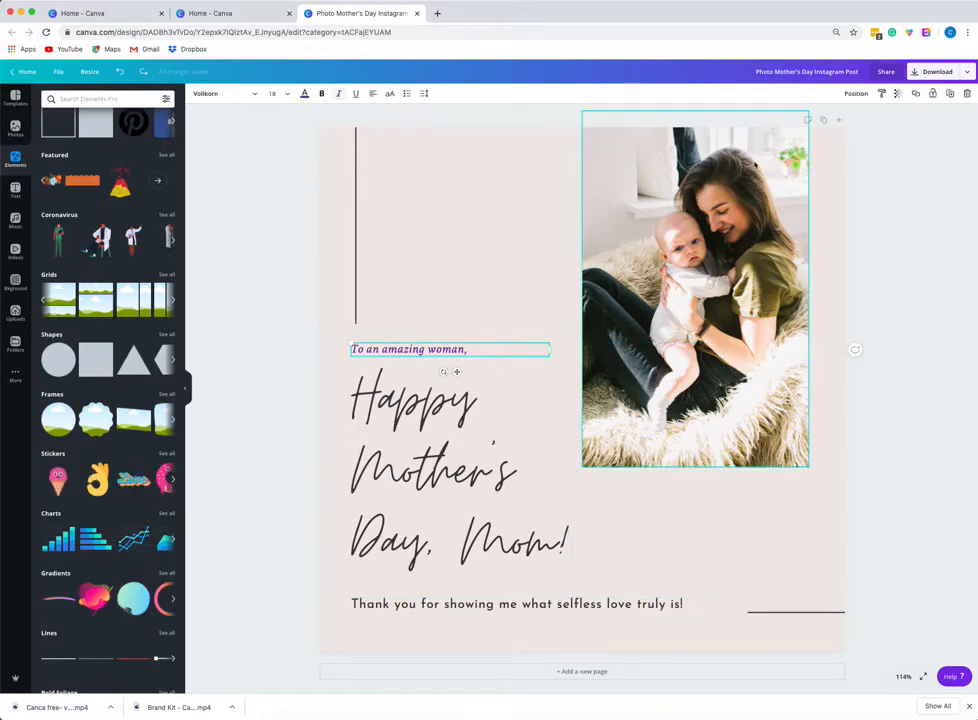
pyautogui.click(856, 93)
pyautogui.click(827, 173)
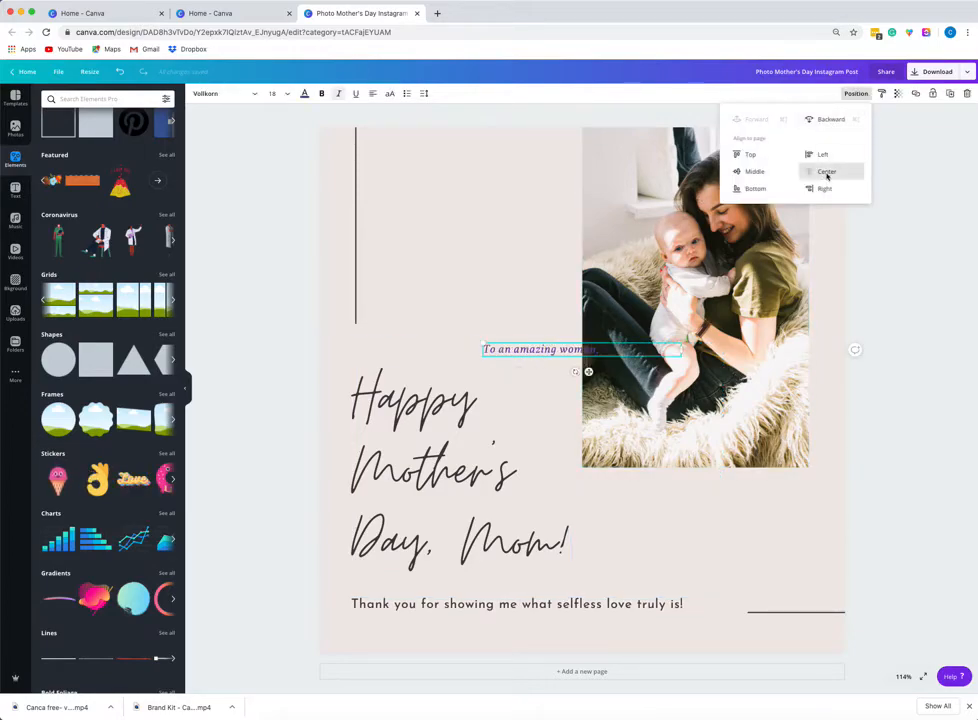
# Centre the 'Happy Mother's Day, Mom!' heading horizontally on the page.
pyautogui.click(478, 430)
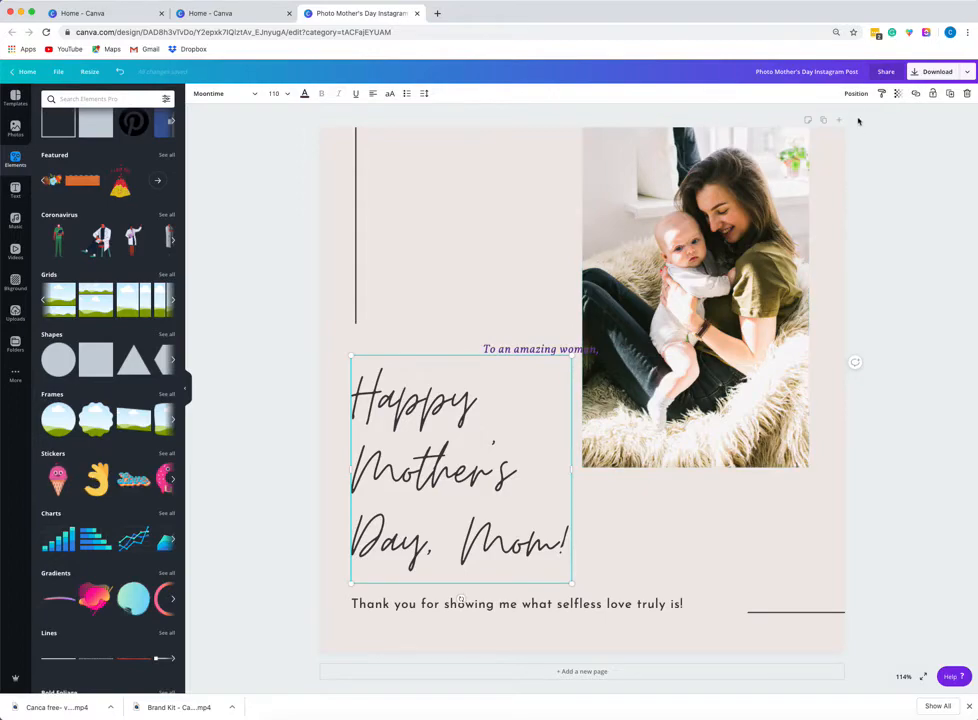
pyautogui.click(855, 93)
pyautogui.click(826, 174)
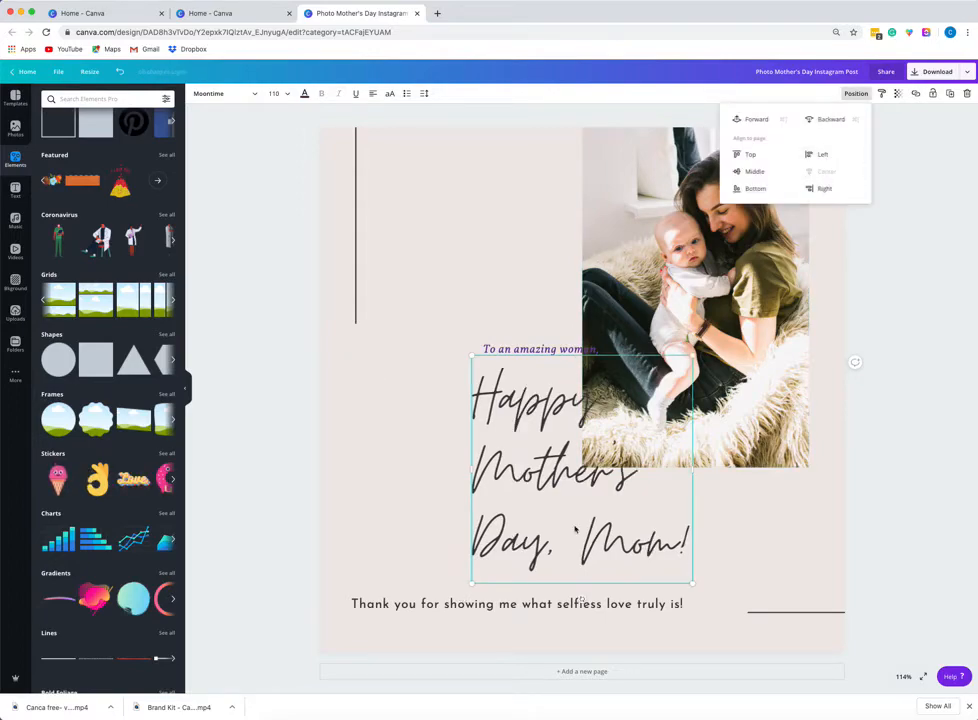
# Centre the thank-you line horizontally on the page.
pyautogui.click(499, 603)
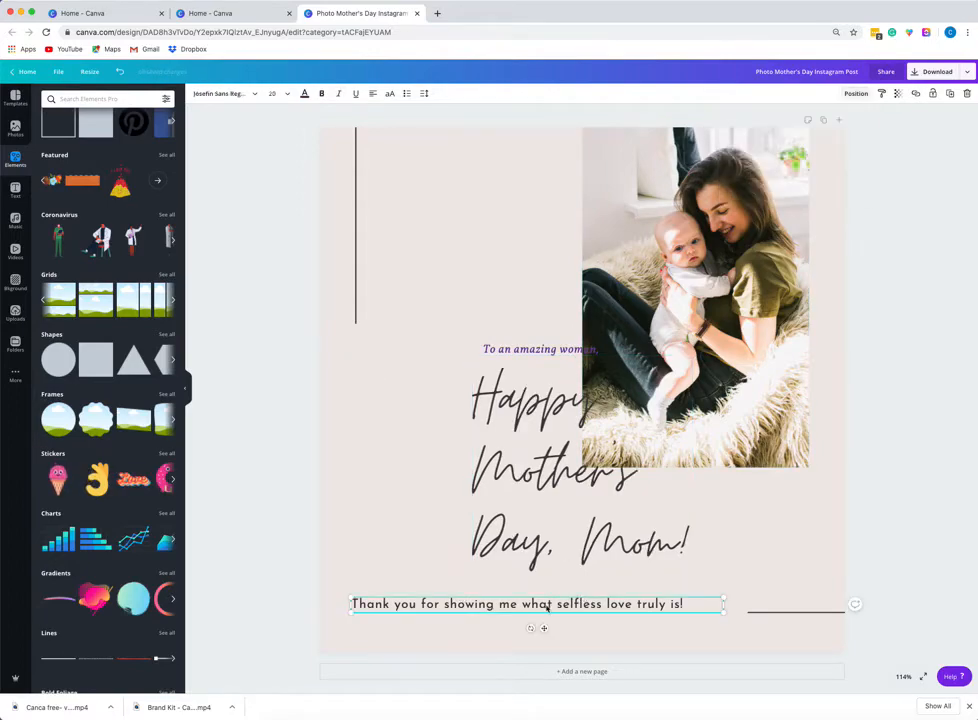
pyautogui.click(855, 93)
pyautogui.click(848, 180)
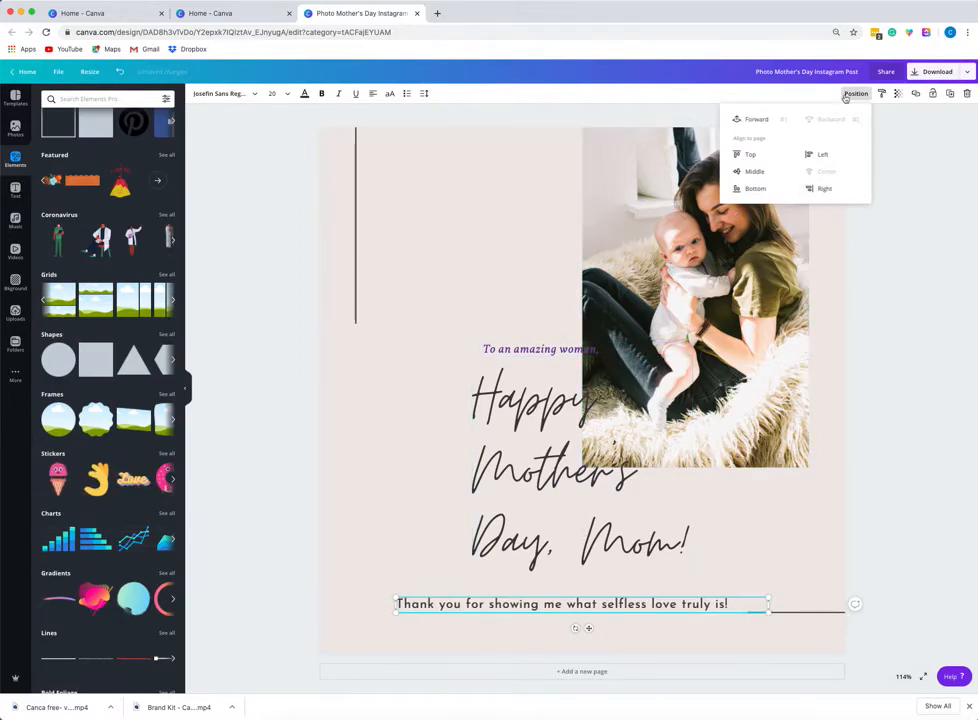
# Set the photo's transparency to 24.
pyautogui.click(645, 238)
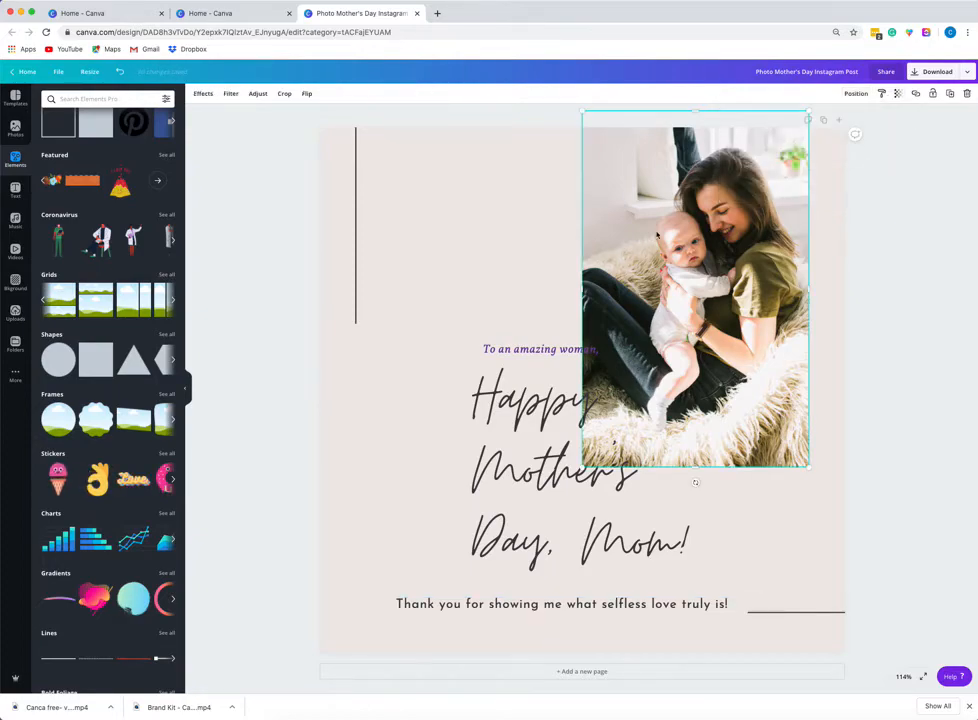
pyautogui.click(898, 93)
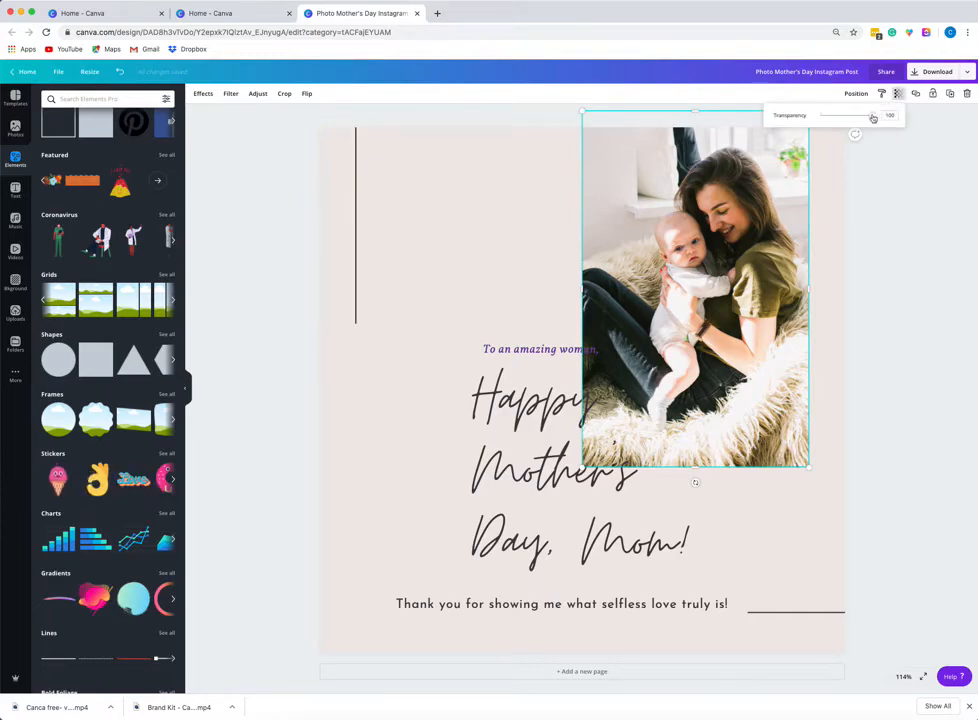
pyautogui.moveTo(872, 118); pyautogui.dragTo(833, 121)
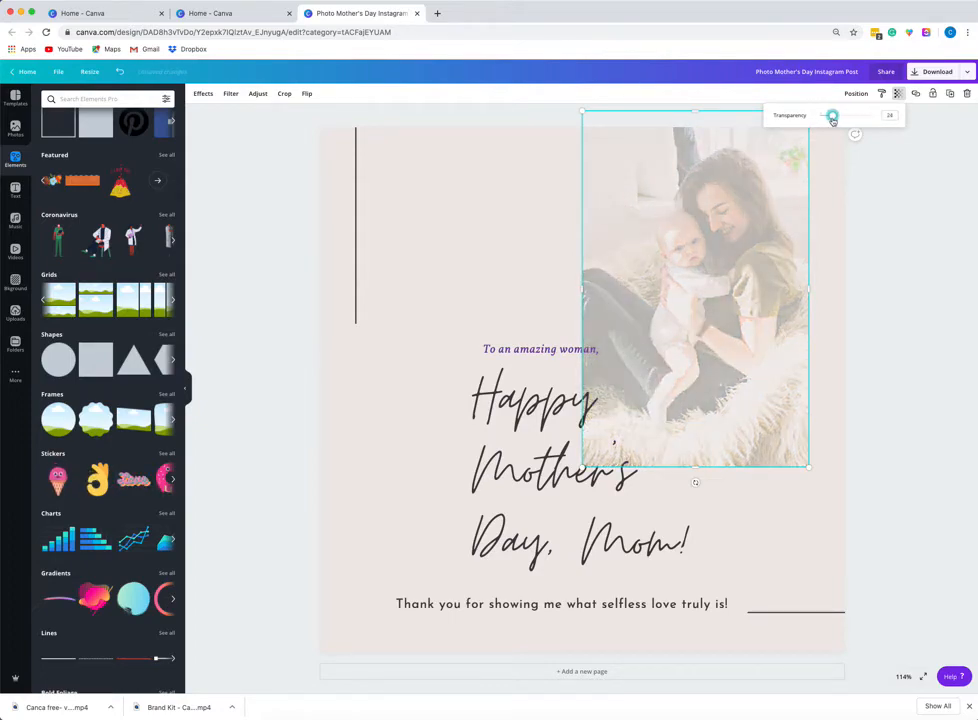
# Upload the Icons_Branding_Cream_icon.png image from the PNG folder to the uploads library.
pyautogui.click(902, 236)
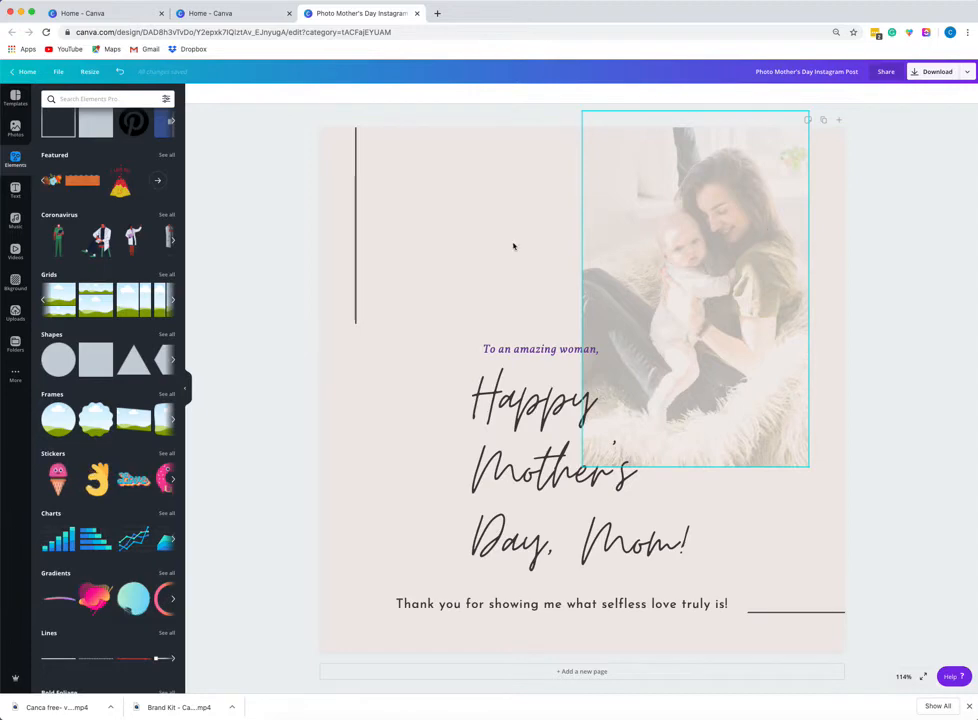
pyautogui.click(15, 312)
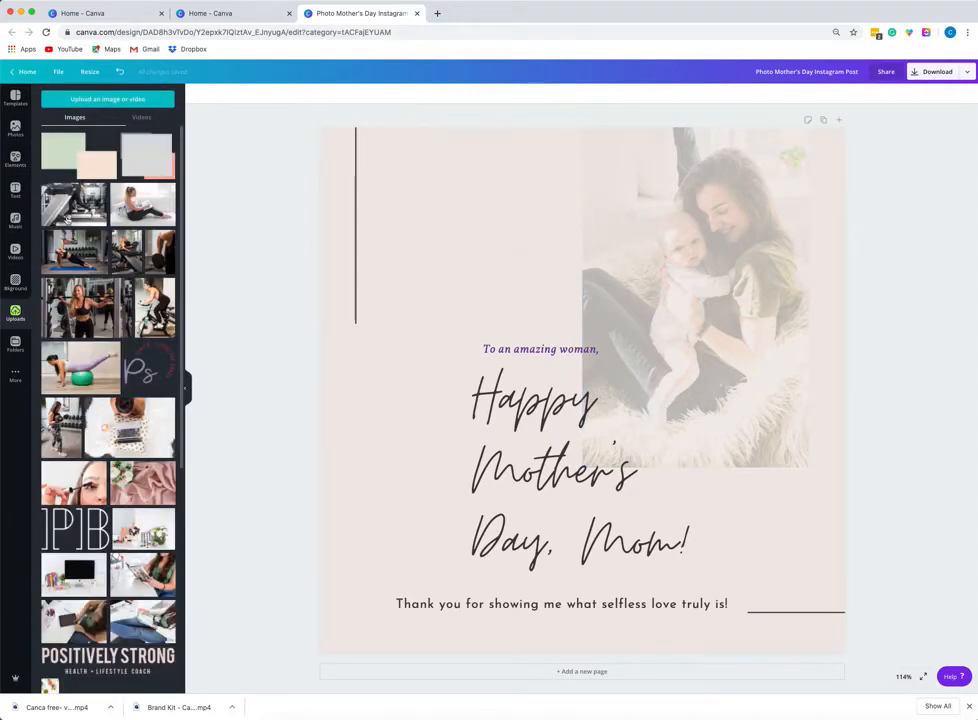
pyautogui.click(109, 98)
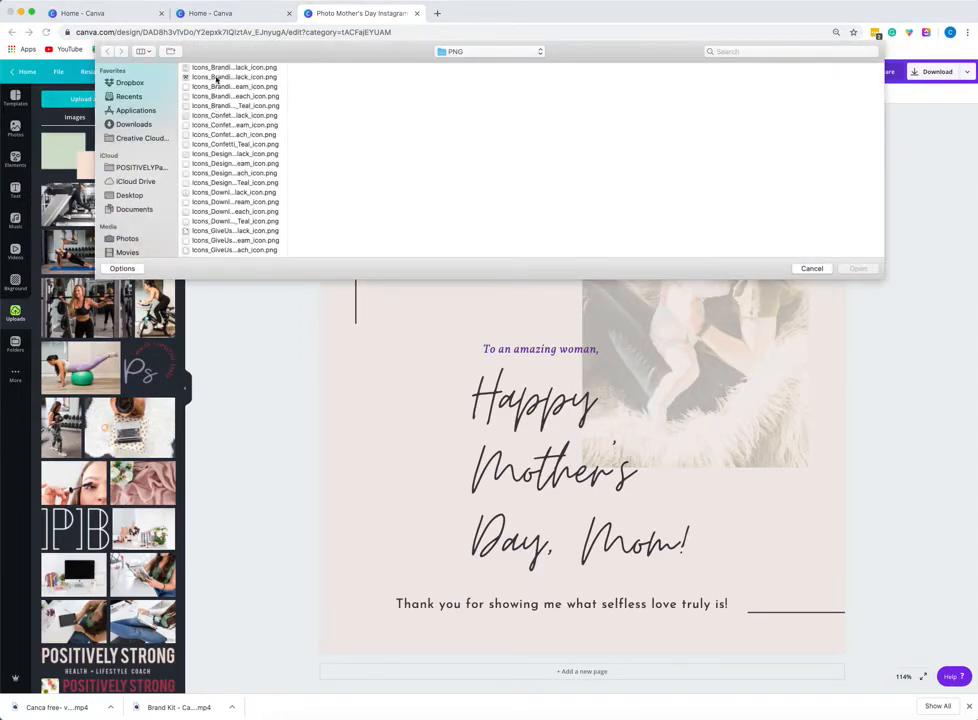
pyautogui.click(217, 87)
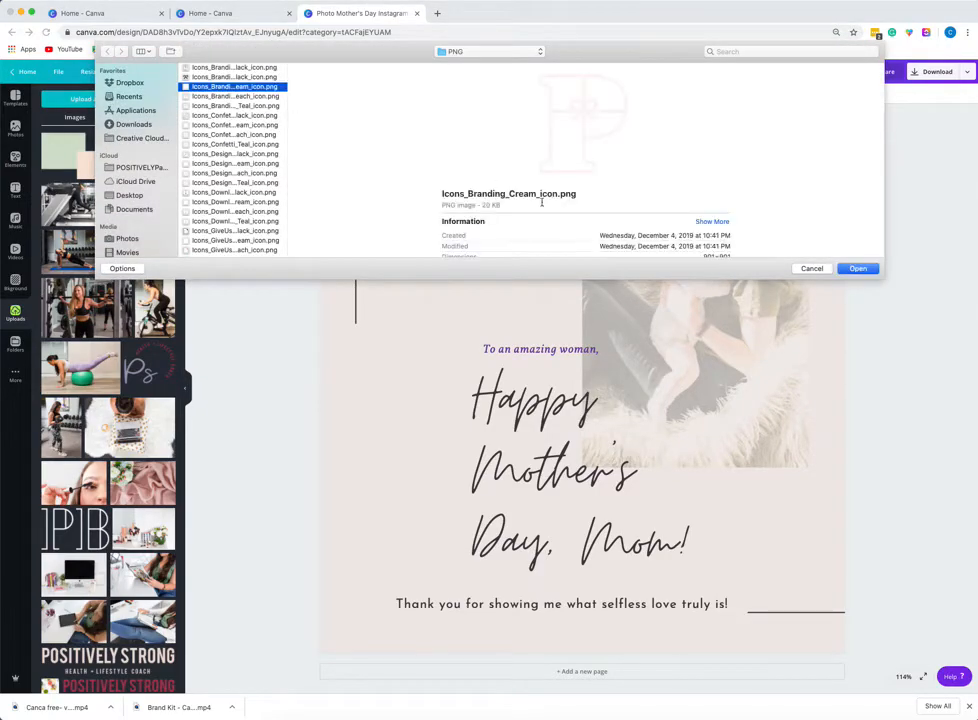
pyautogui.click(855, 266)
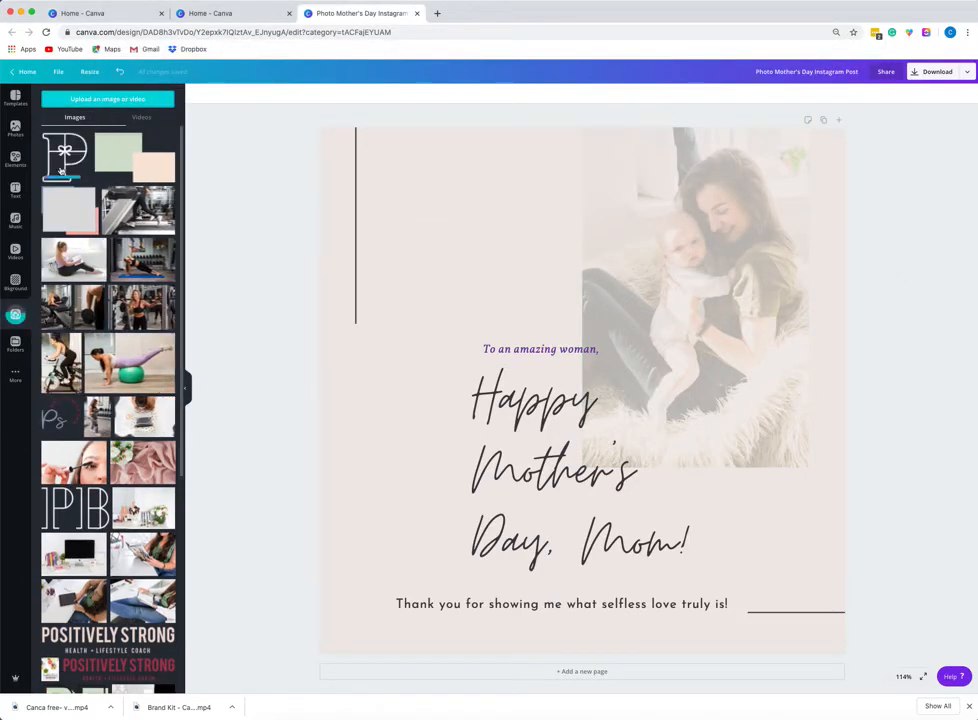
# Try to drag a file from the Finder window into the uploads panel and scroll through the uploads.
pyautogui.press('super+Tab')
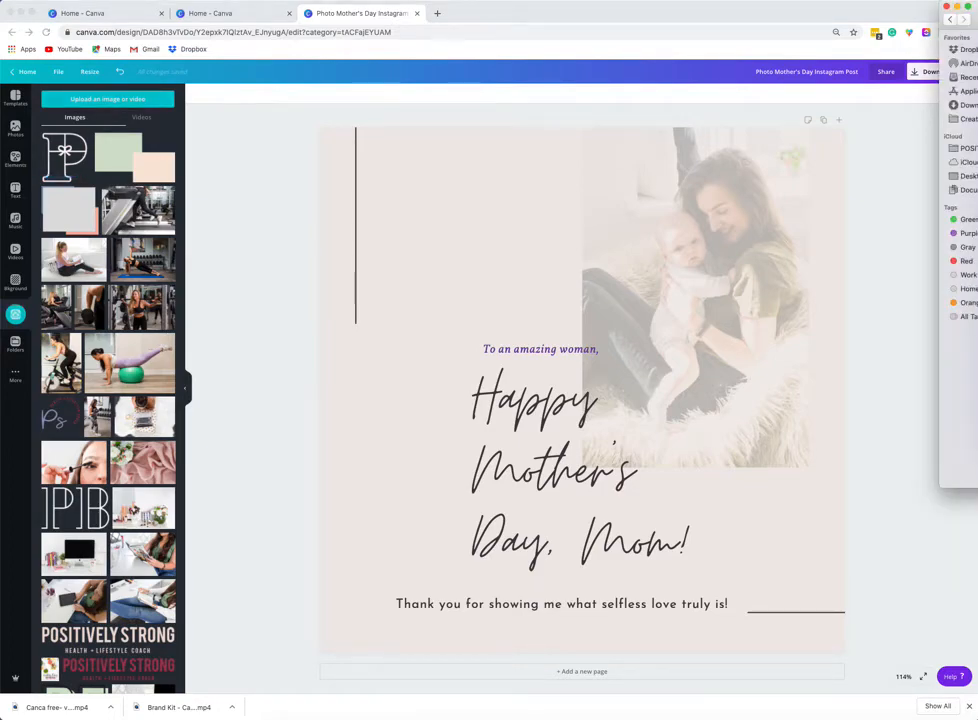
pyautogui.moveTo(975, 274); pyautogui.dragTo(95, 360)
pyautogui.click(119, 99)
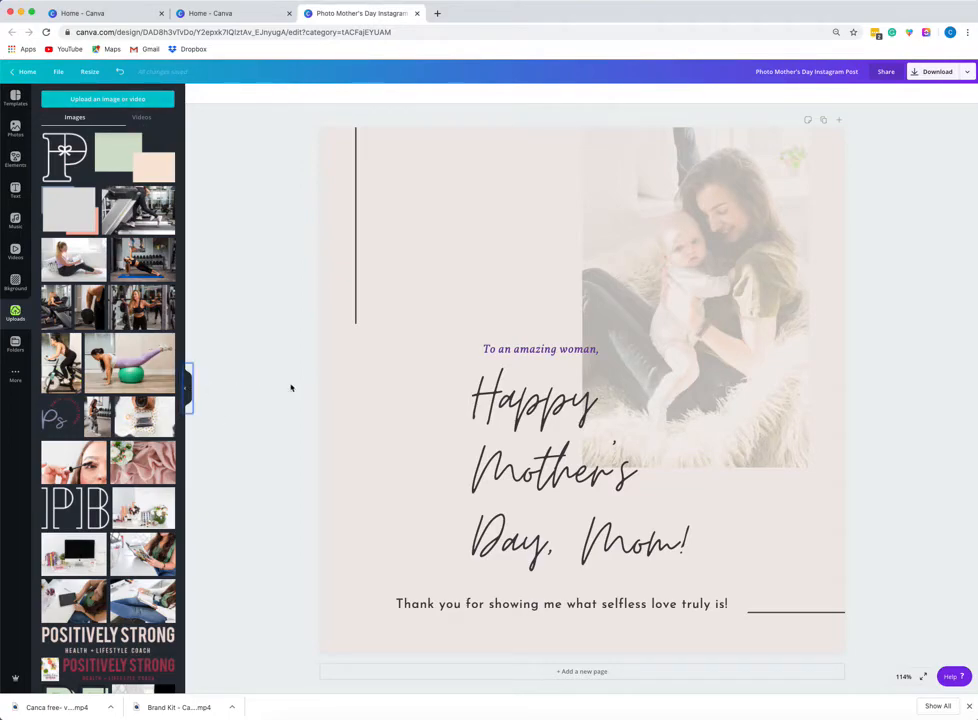
pyautogui.scroll(-15, 105, 430)
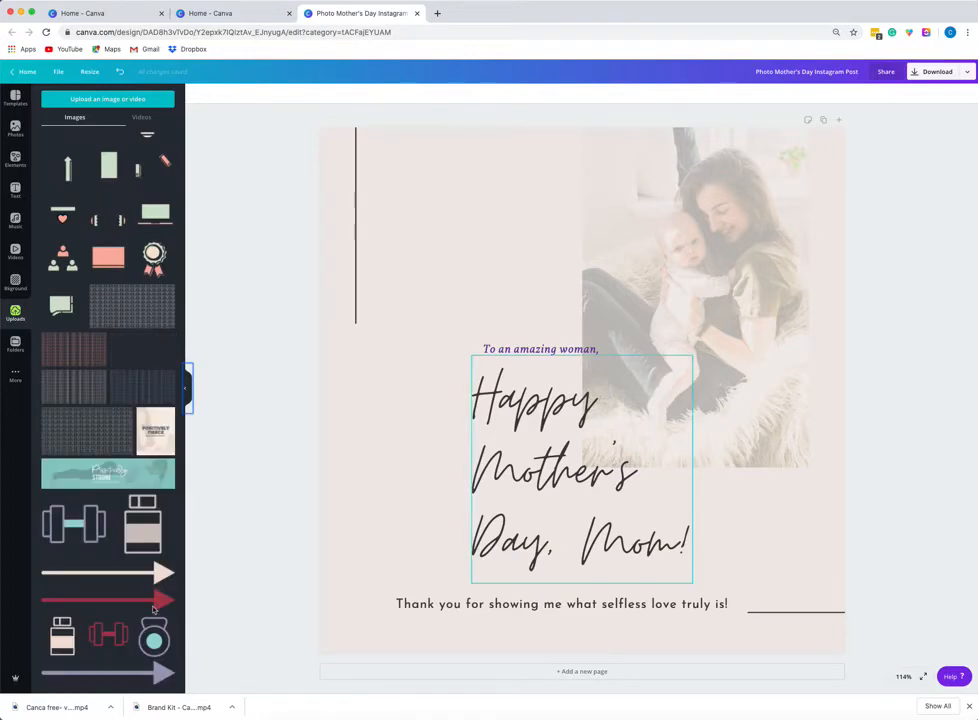
pyautogui.press('super+Tab')
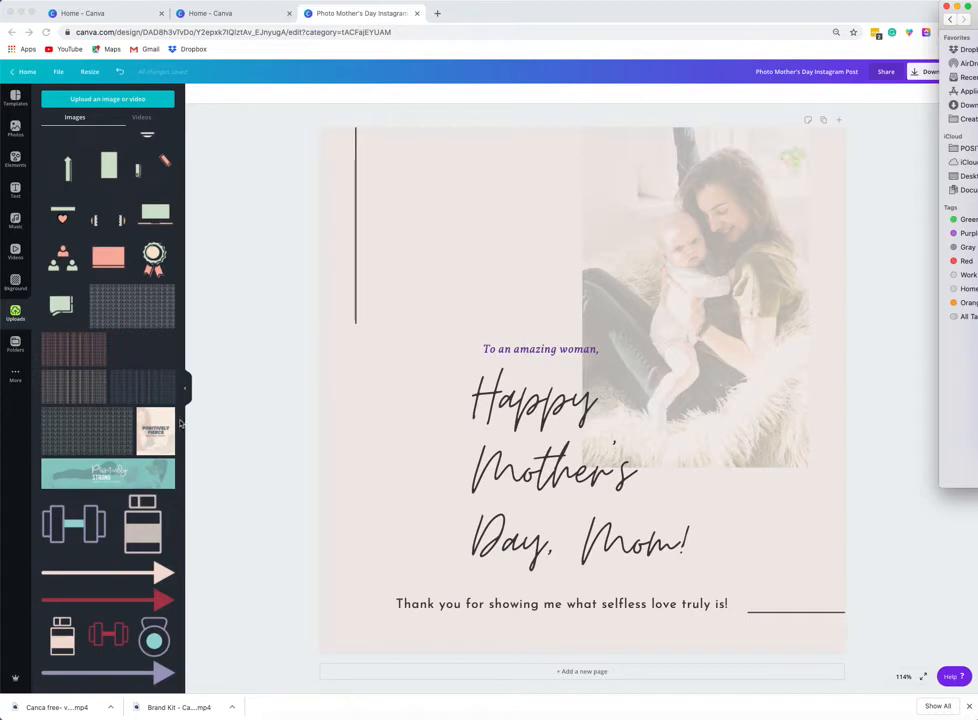
pyautogui.click(138, 97)
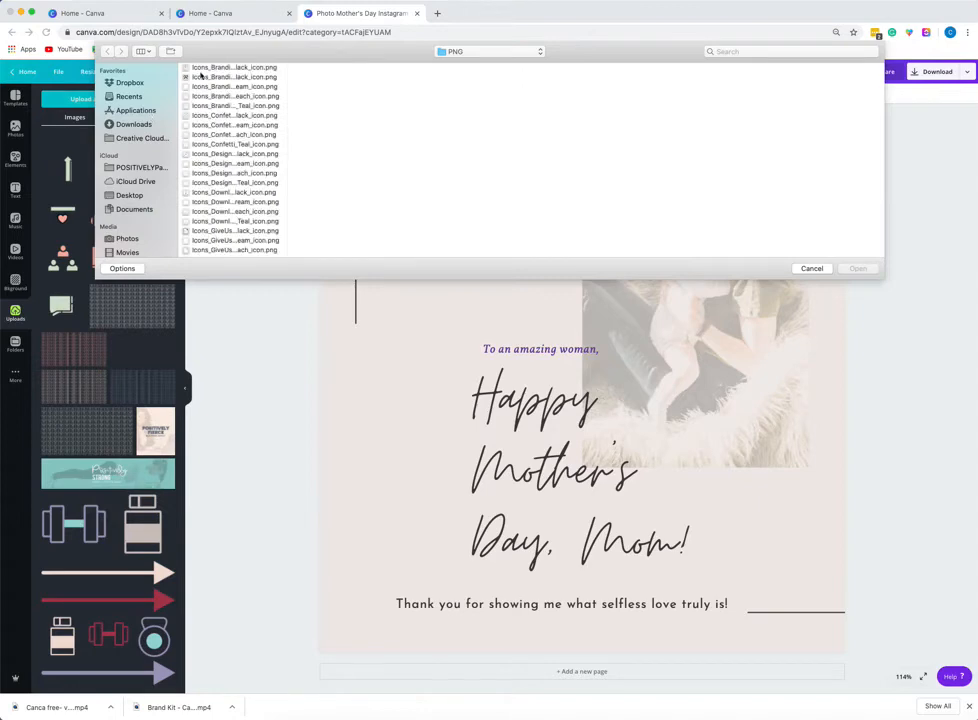
pyautogui.click(811, 269)
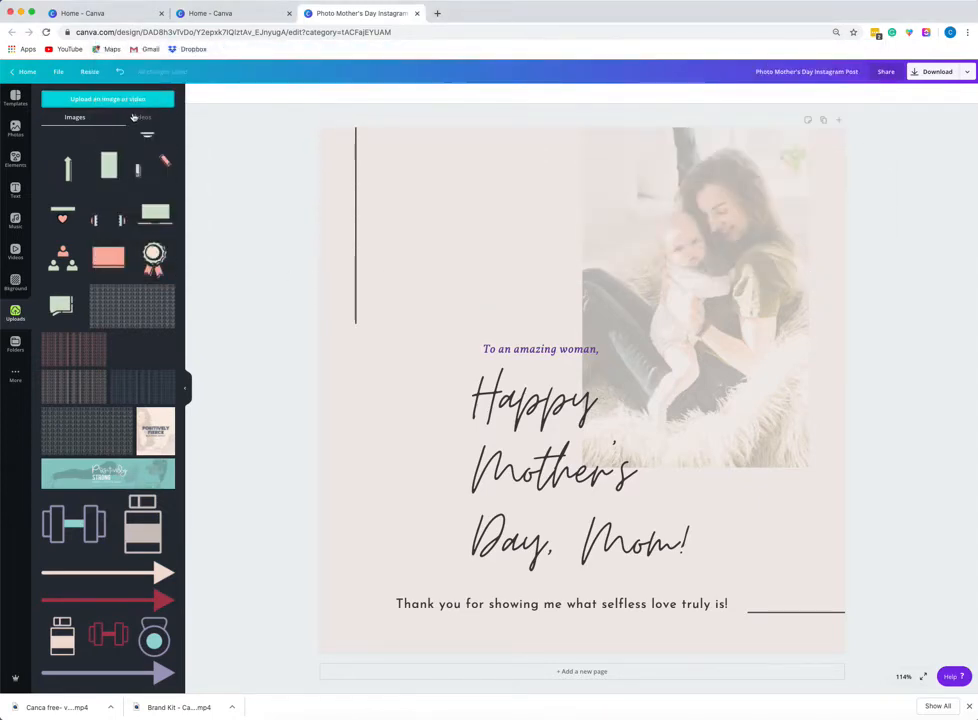
# Browse the uploaded images and open the uploaded videos section.
pyautogui.scroll(5, 111, 383)
pyautogui.scroll(-5, 111, 383)
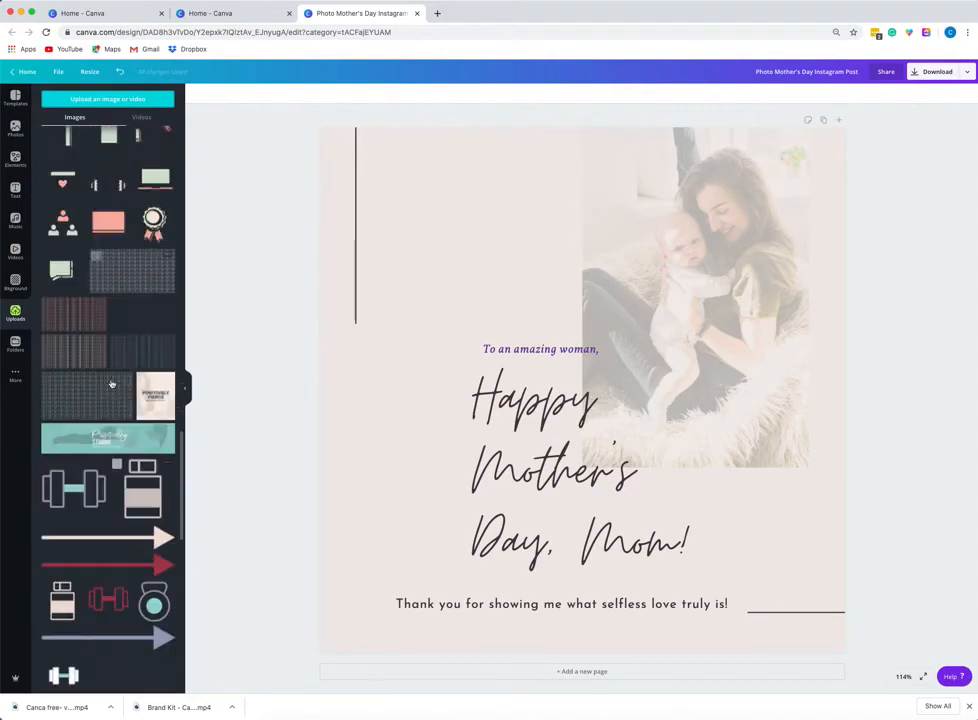
pyautogui.scroll(1, 111, 383)
pyautogui.scroll(-5, 111, 383)
pyautogui.scroll(15, 111, 383)
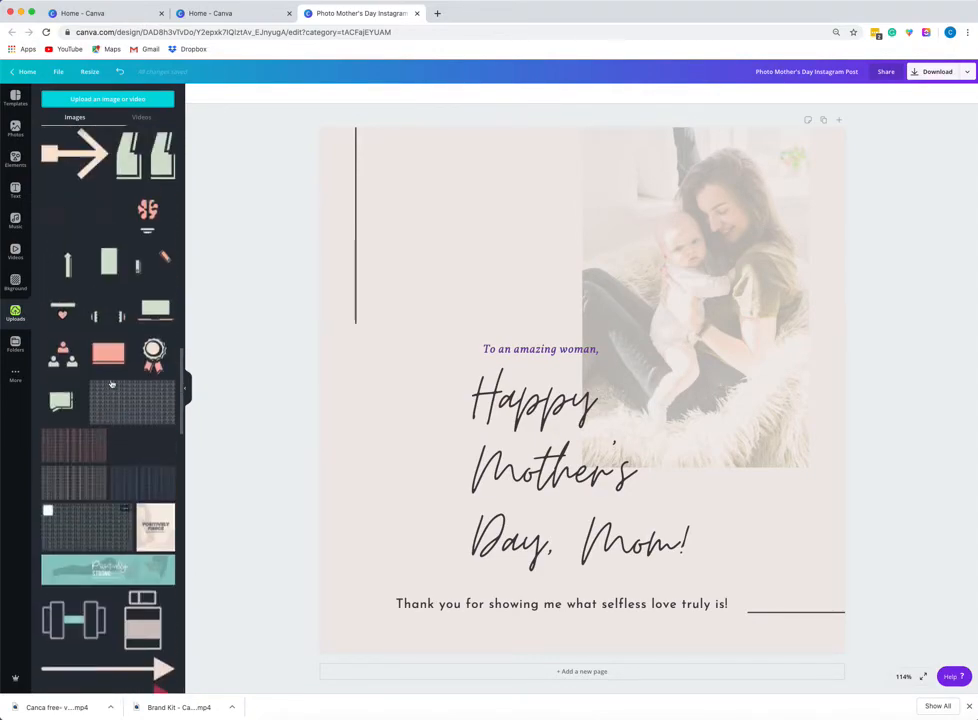
pyautogui.scroll(10, 111, 383)
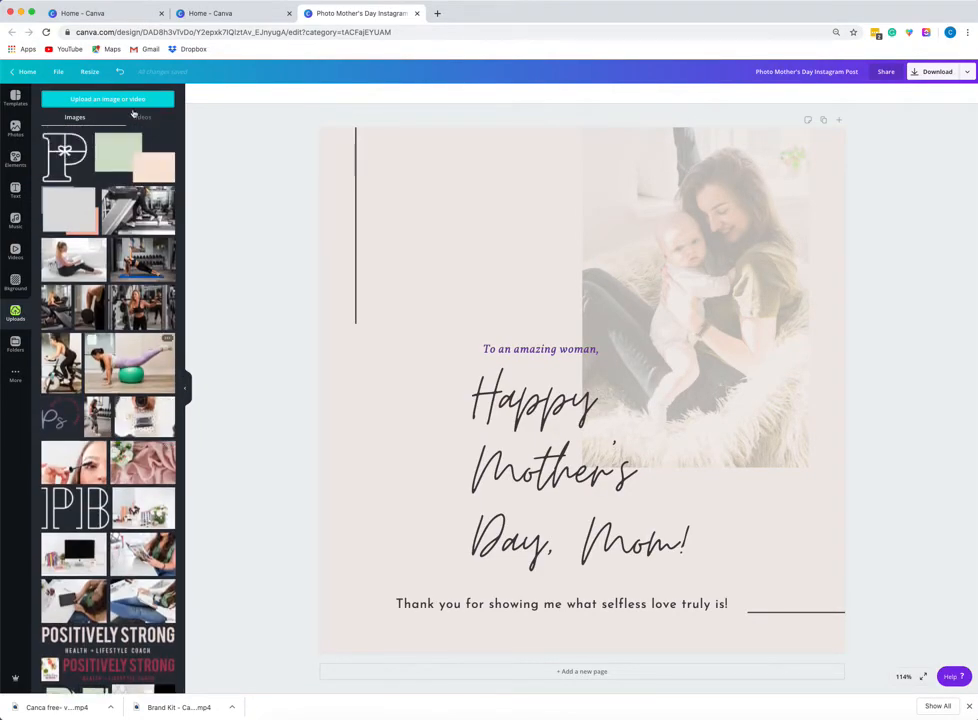
pyautogui.click(141, 117)
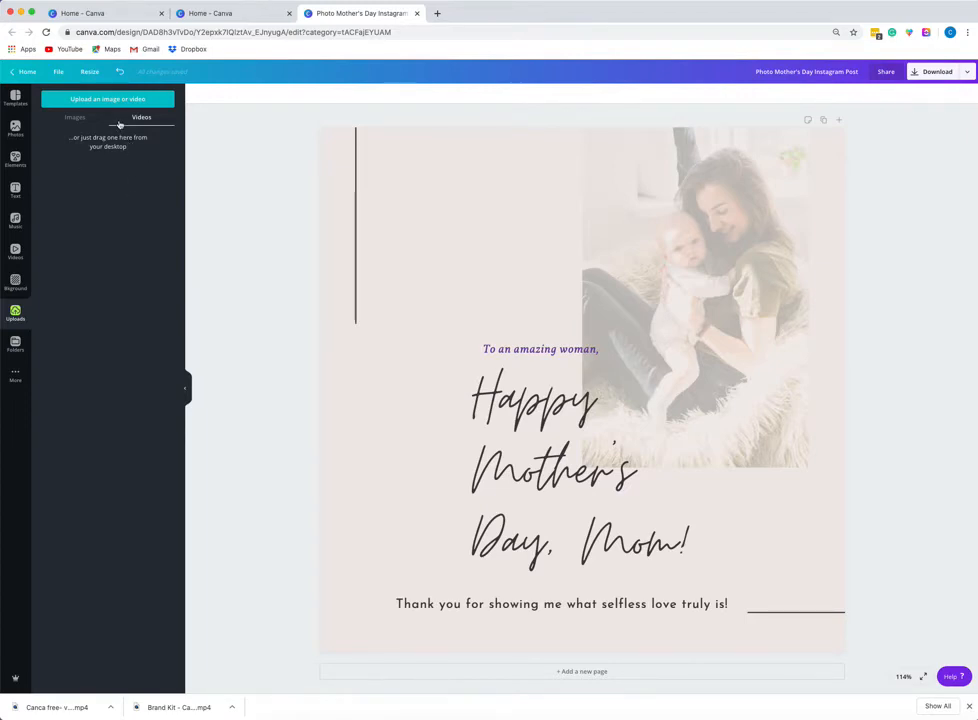
# Add a new blank page after the Mother's Day design.
pyautogui.click(418, 183)
pyautogui.click(15, 158)
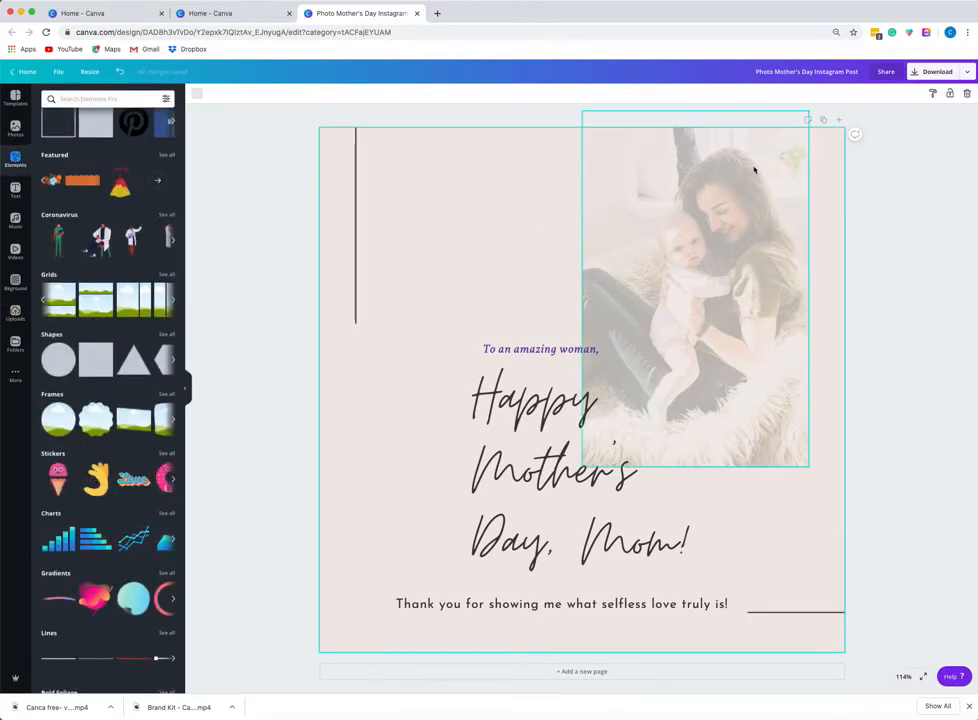
pyautogui.click(839, 122)
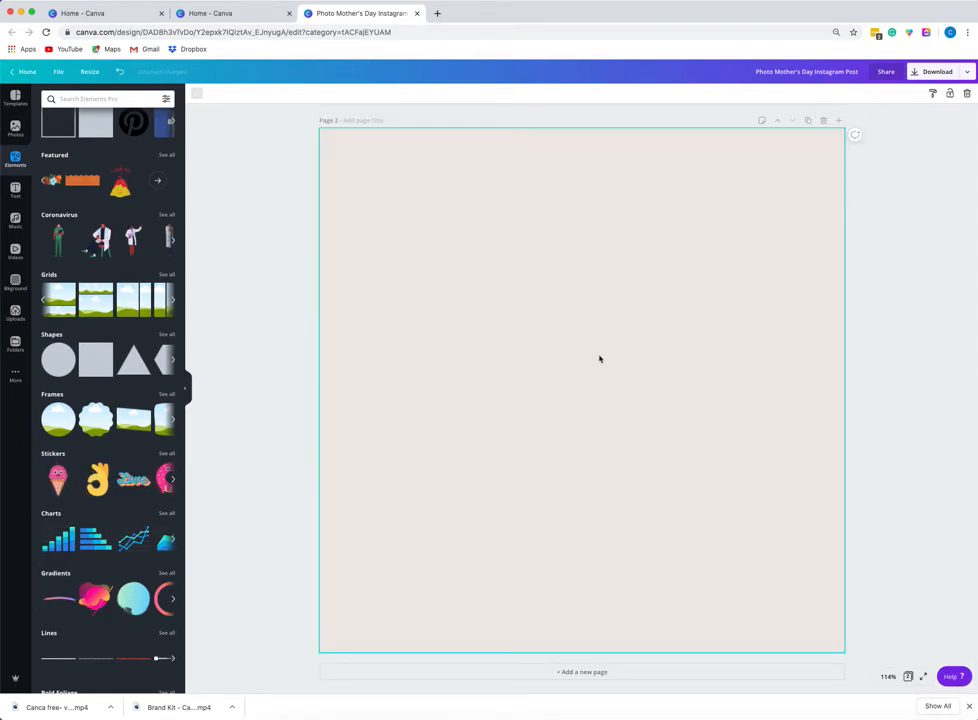
# Preview several palette colours on the new page's background, then remove its background colour.
pyautogui.click(196, 95)
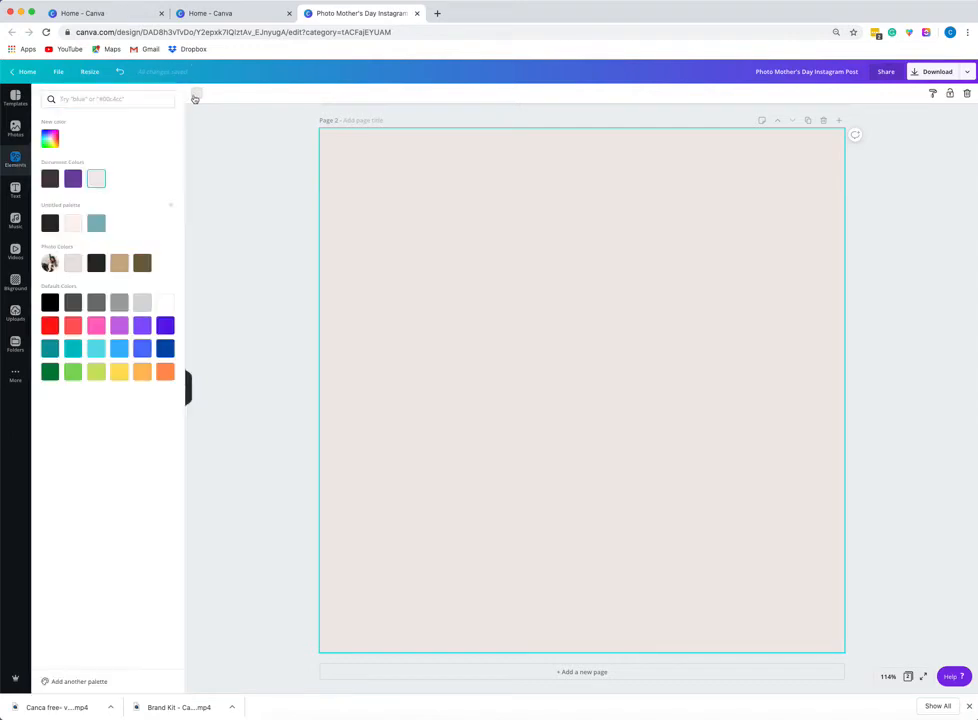
pyautogui.click(96, 224)
pyautogui.click(50, 223)
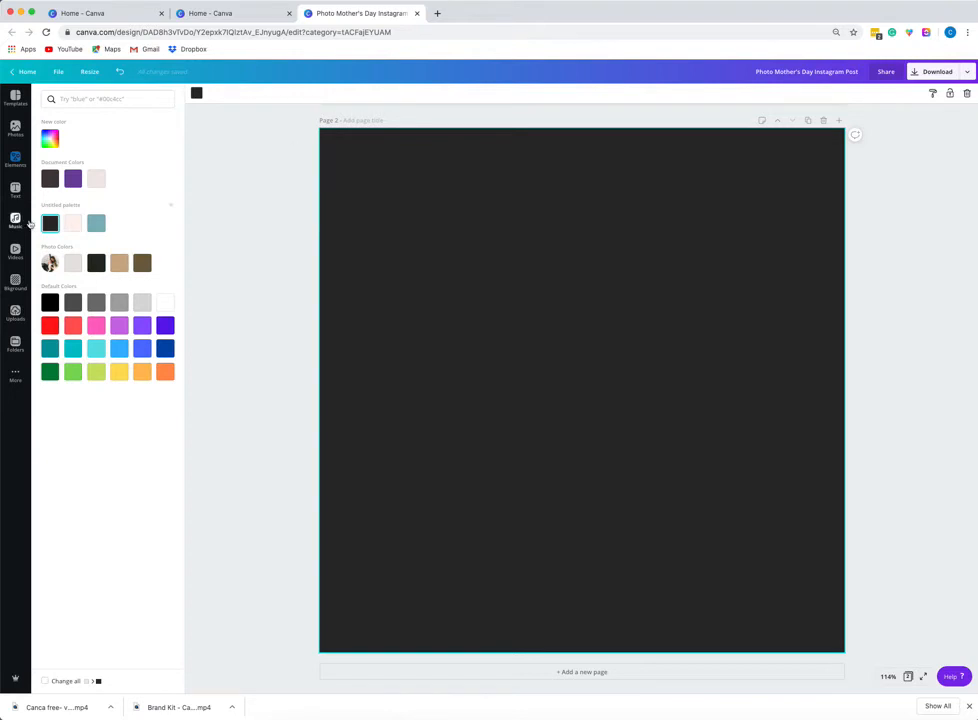
pyautogui.click(73, 223)
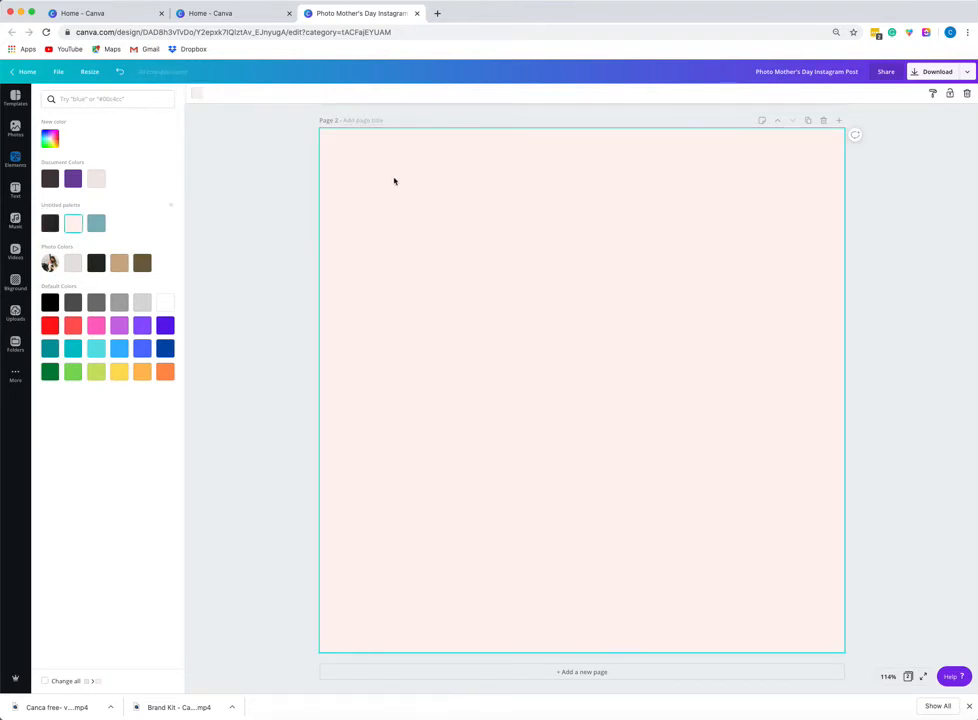
pyautogui.press('Delete')
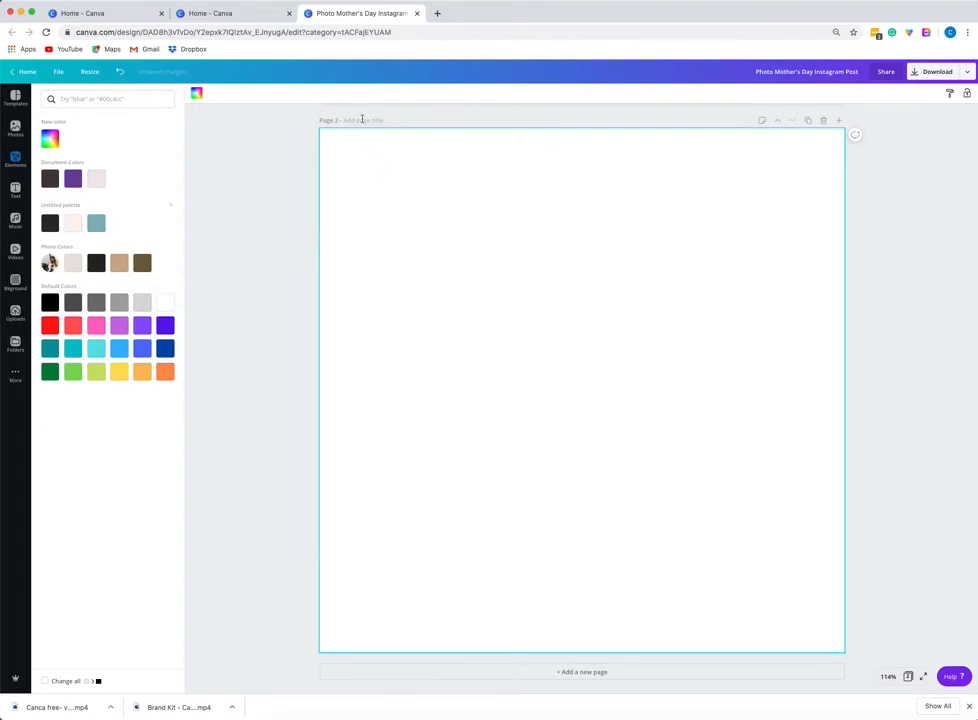
# Title the new page 'Monday post'.
pyautogui.click(362, 119)
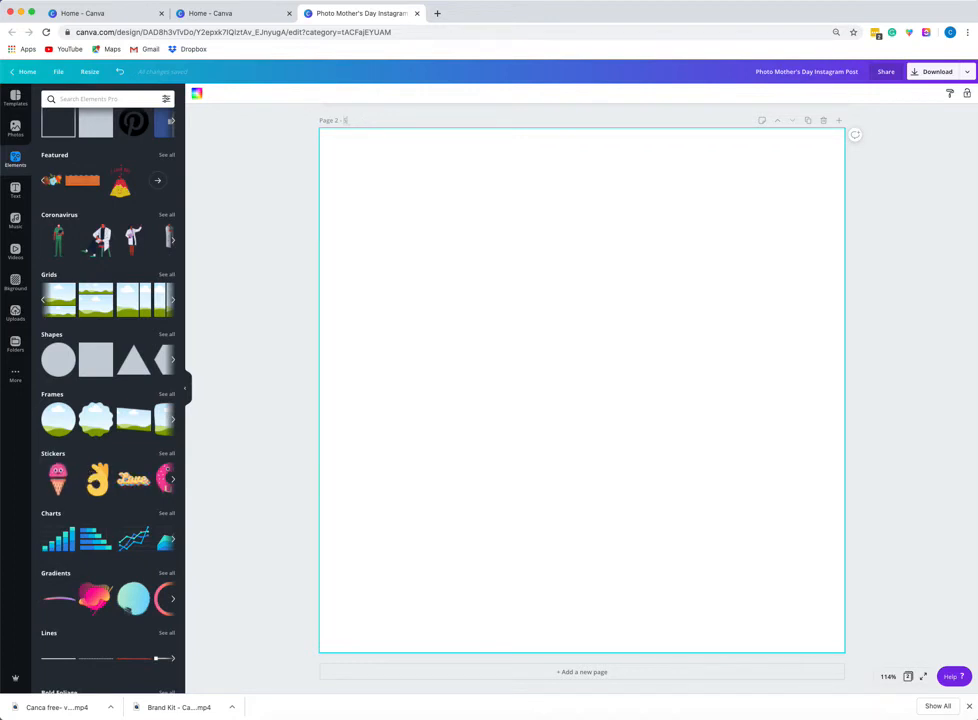
pyautogui.write('5/17')
pyautogui.press('BackSpace')
pyautogui.write('Monday post')
# Move the Monday post page up to first position and back down to second.
pyautogui.scroll(4, 794, 133)
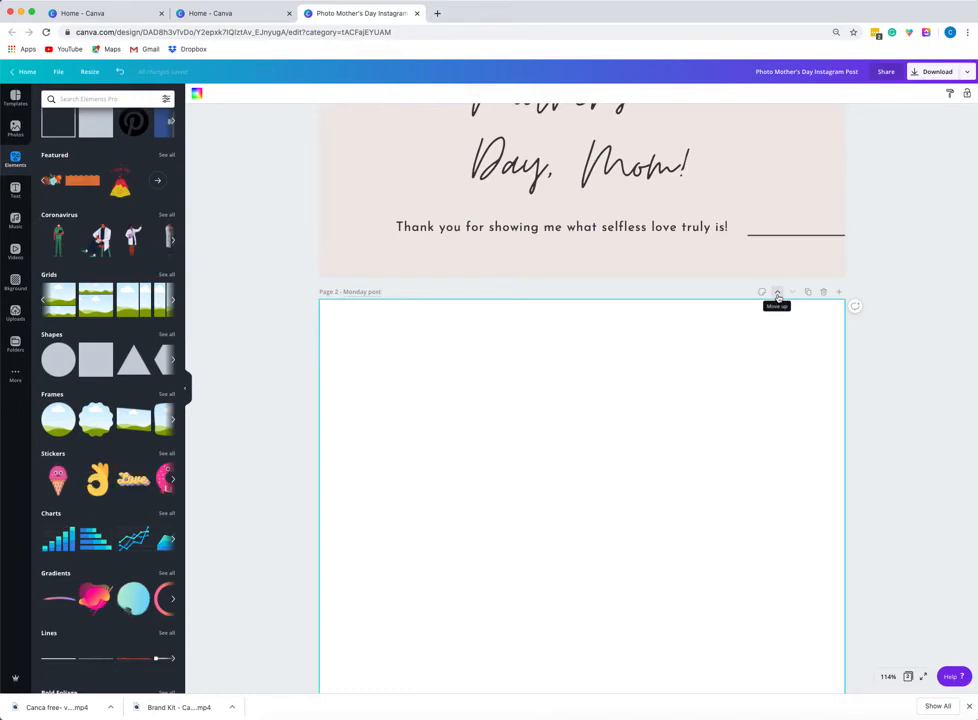
pyautogui.click(778, 293)
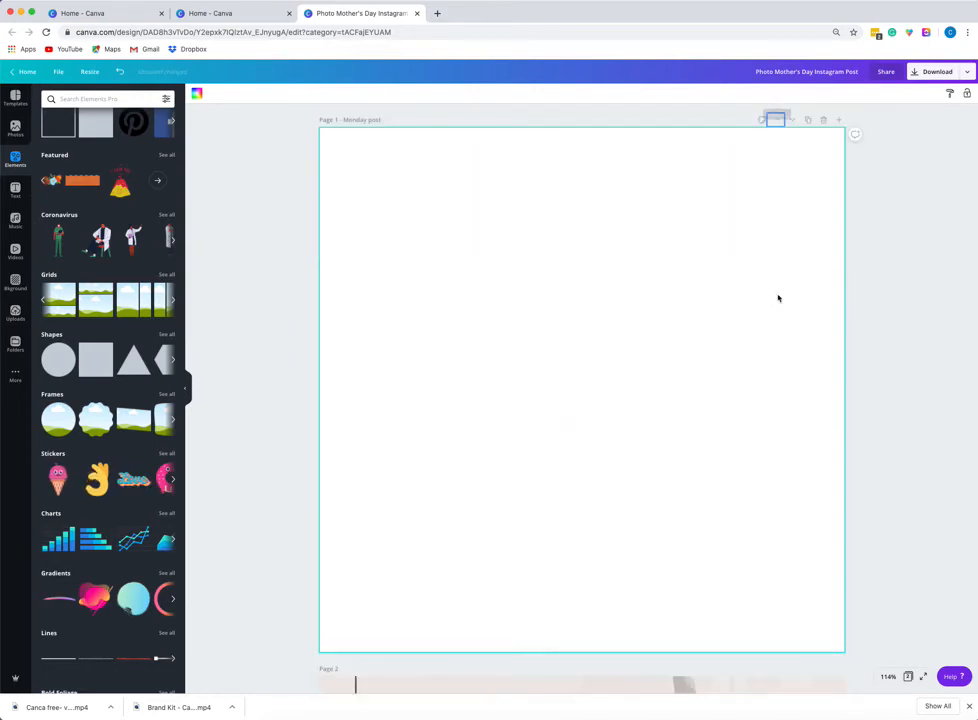
pyautogui.click(792, 120)
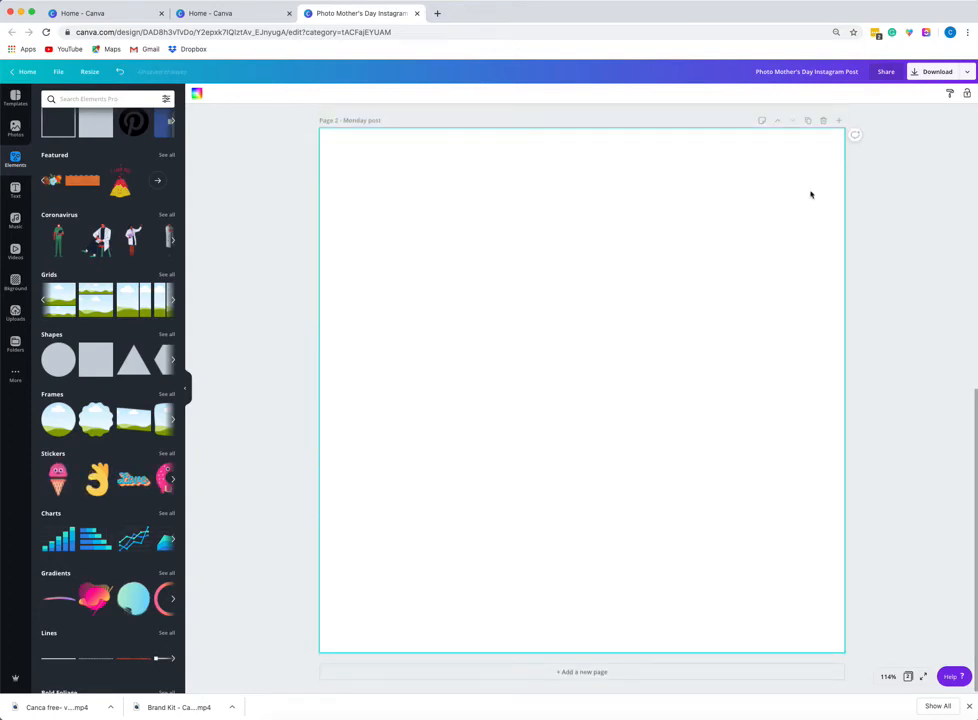
# Delete the Monday post page and add a fresh new page in its place.
pyautogui.click(824, 122)
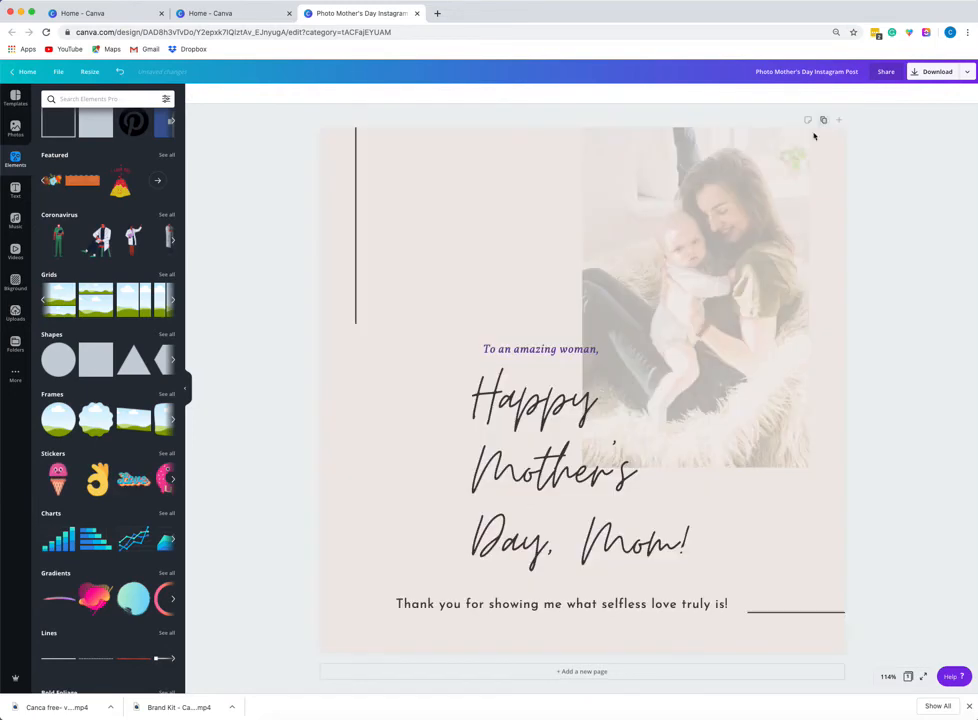
pyautogui.click(839, 120)
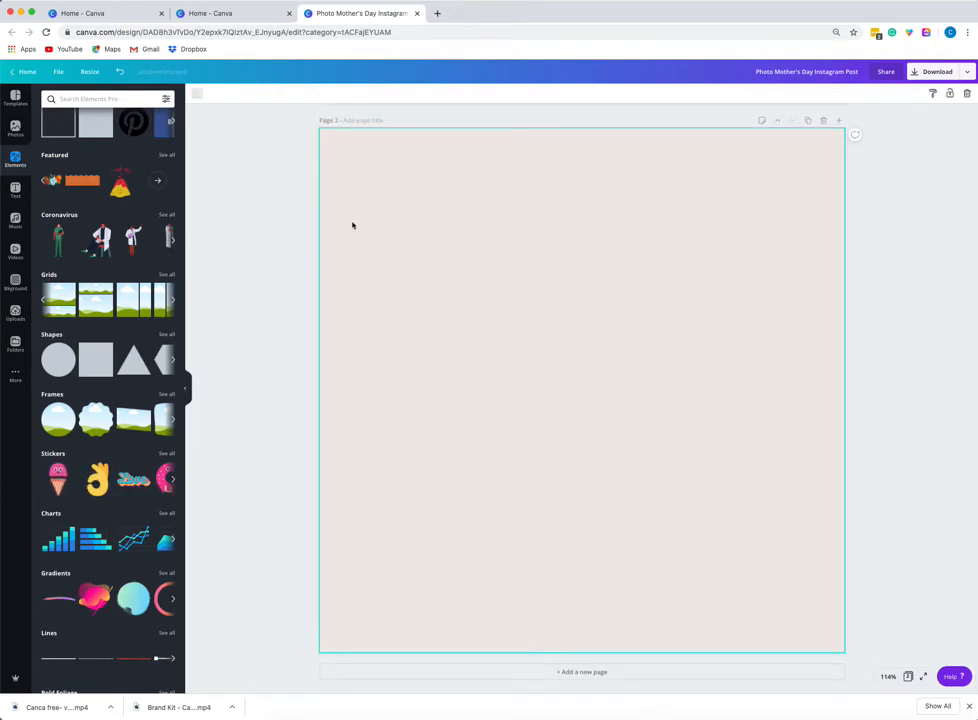
# Add a three-photo grid to the new page and narrow it to about two-thirds of the page width.
pyautogui.click(174, 301)
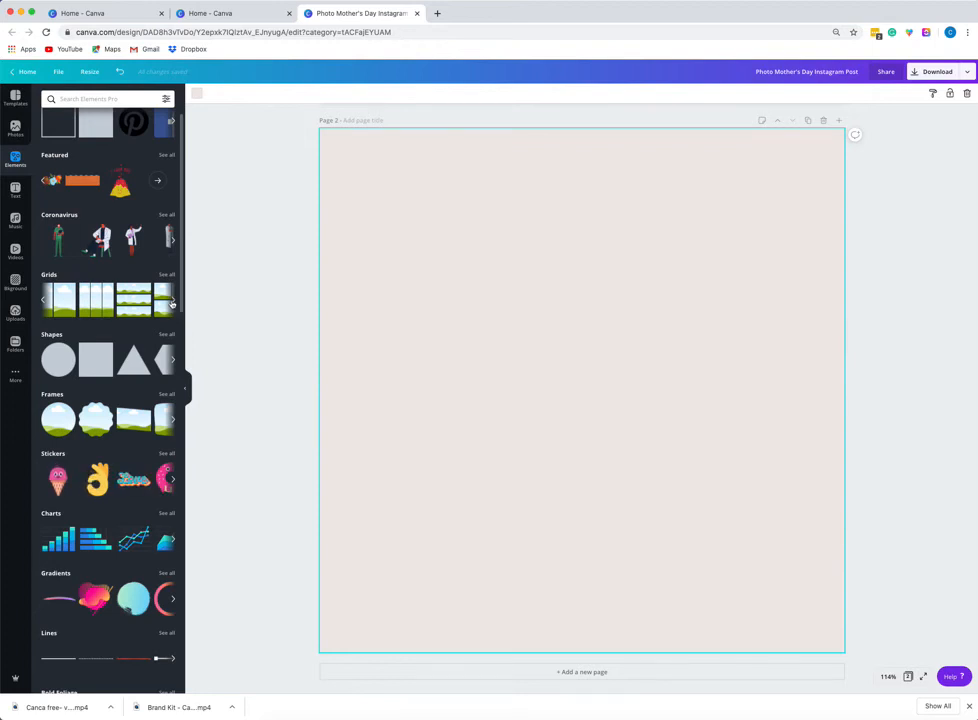
pyautogui.click(174, 301)
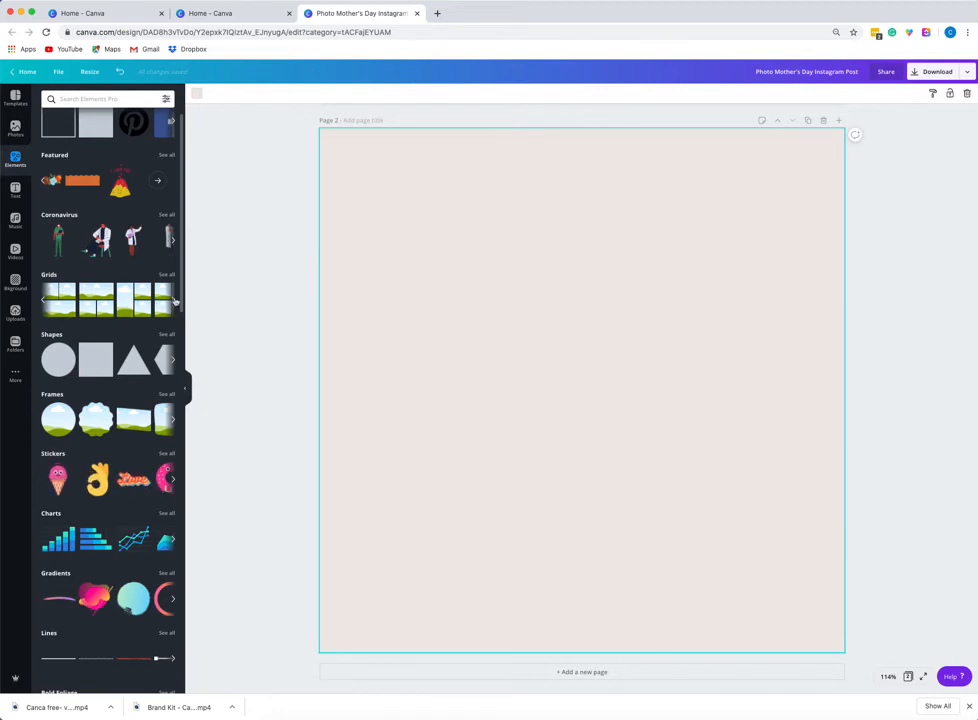
pyautogui.click(110, 300)
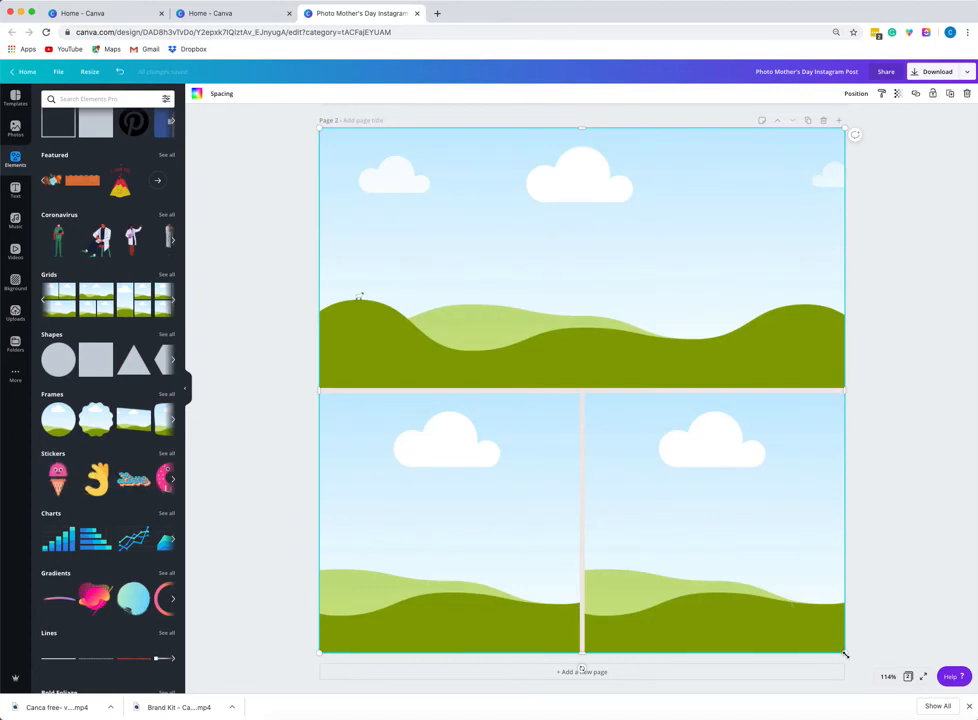
pyautogui.moveTo(846, 655); pyautogui.dragTo(651, 655)
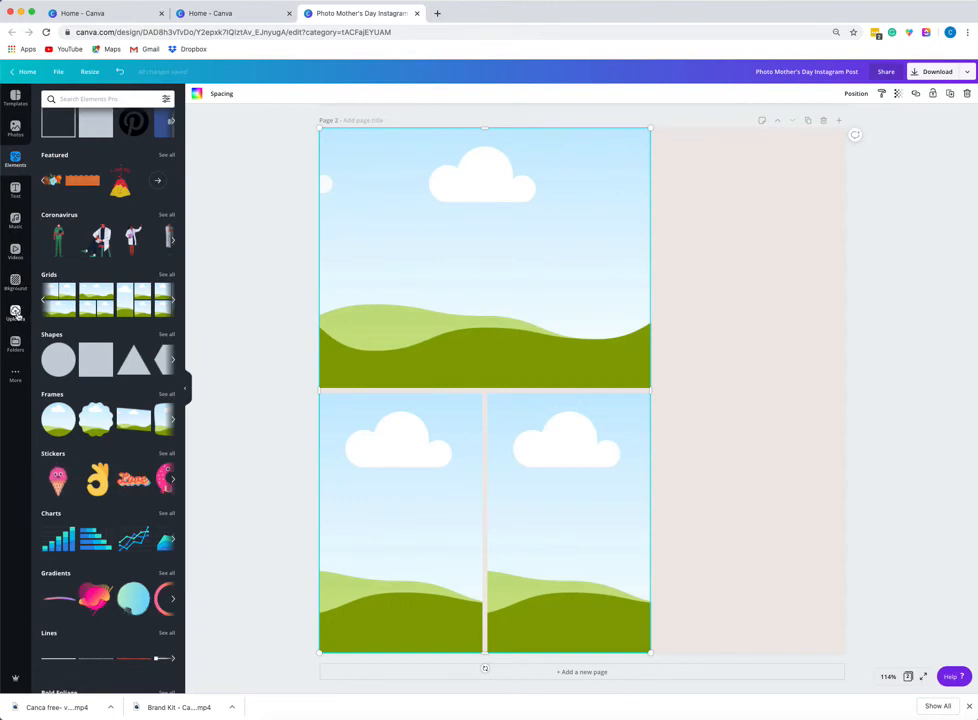
# Fill the grid with stock photos: grandfather with baby bottom-left, pink dumbbells bottom-right, mountain lake on top.
pyautogui.click(15, 127)
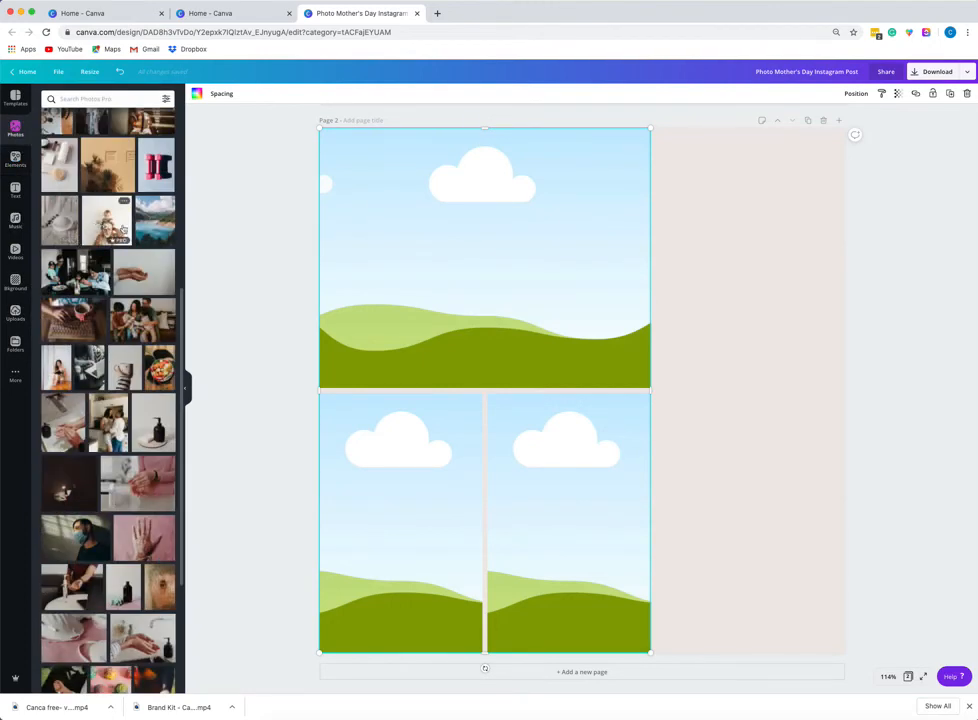
pyautogui.moveTo(122, 229); pyautogui.dragTo(452, 410)
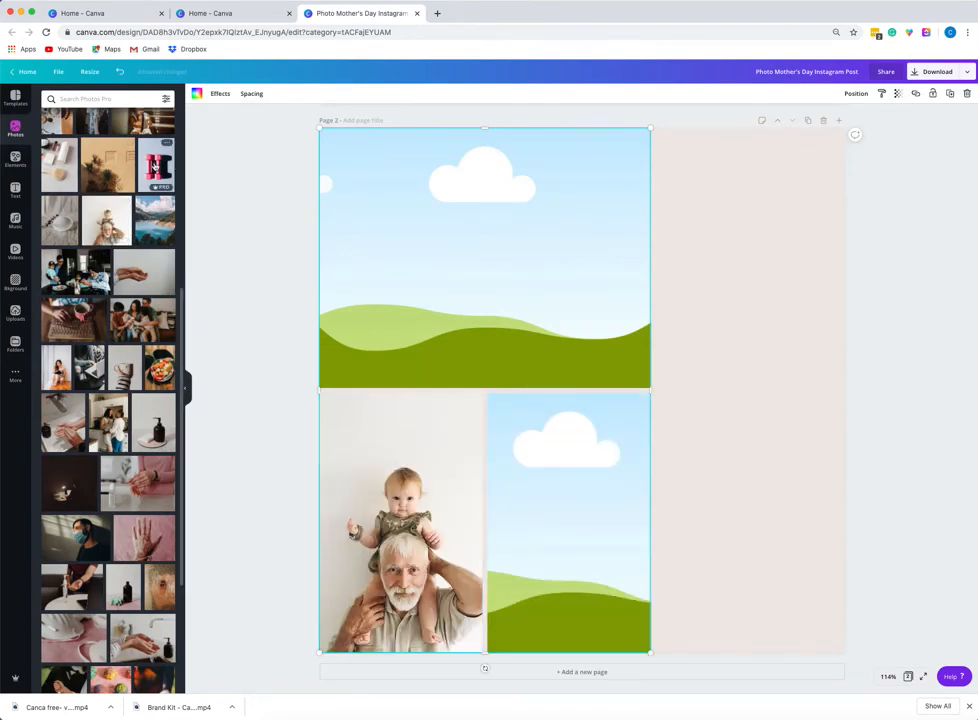
pyautogui.moveTo(167, 165); pyautogui.dragTo(544, 470)
pyautogui.moveTo(545, 469); pyautogui.dragTo(544, 468)
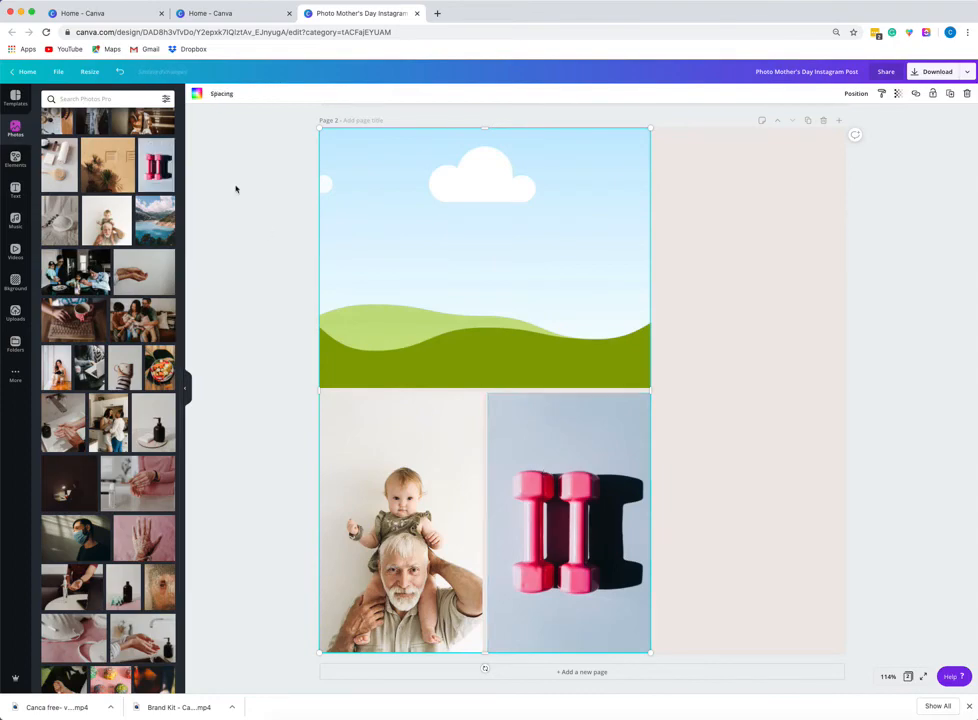
pyautogui.moveTo(162, 224); pyautogui.dragTo(420, 230)
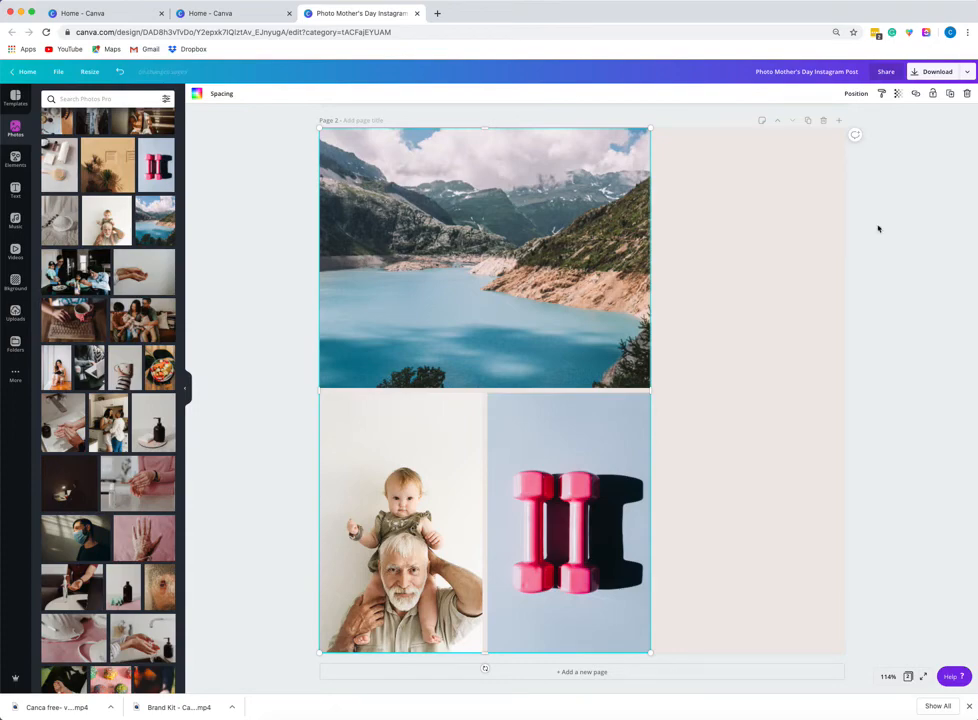
# Add a heading text box to the page and enlarge it to font size 54.4.
pyautogui.click(734, 212)
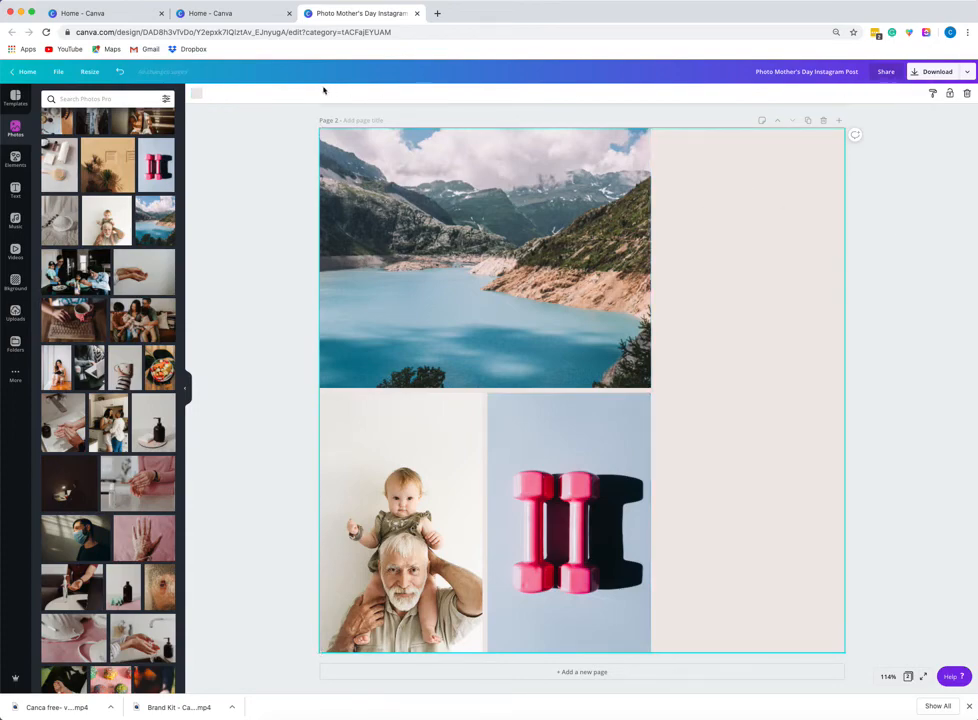
pyautogui.click(15, 189)
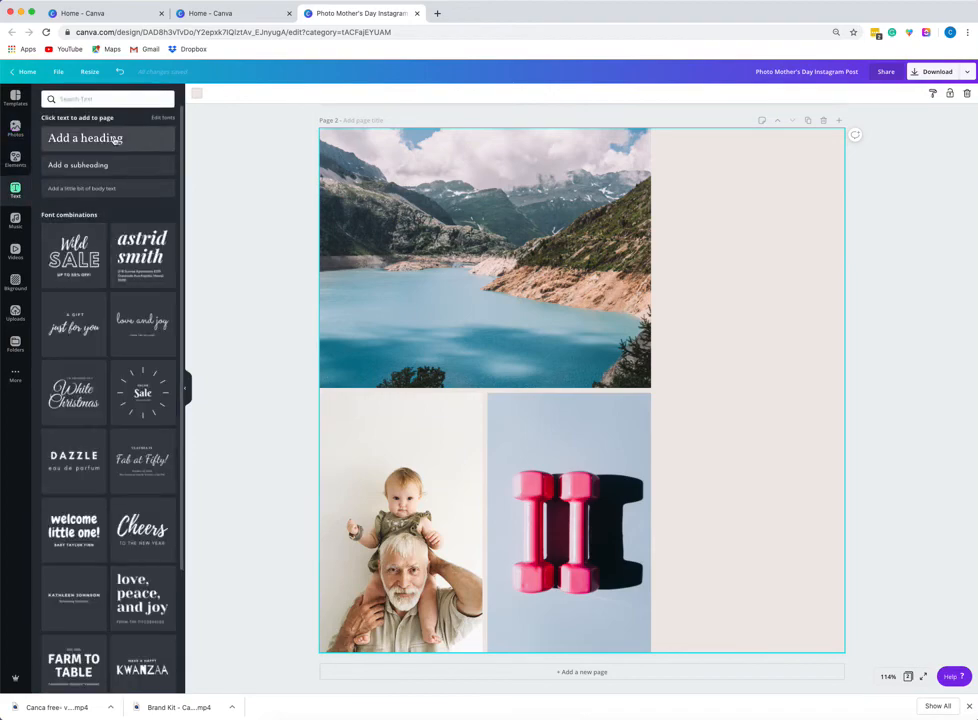
pyautogui.click(116, 140)
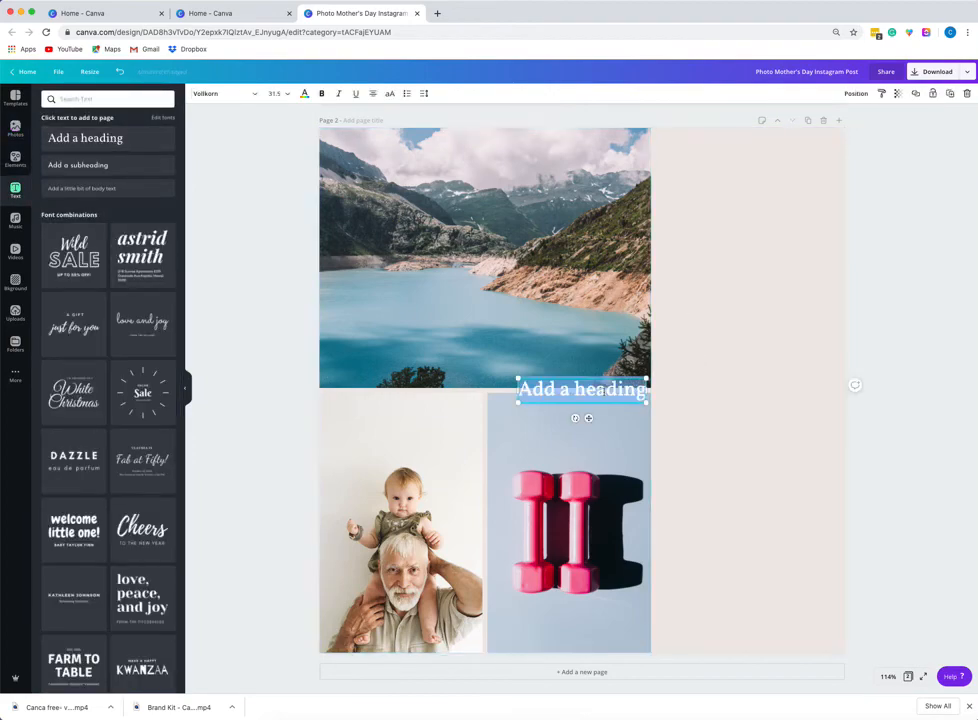
pyautogui.click(604, 391)
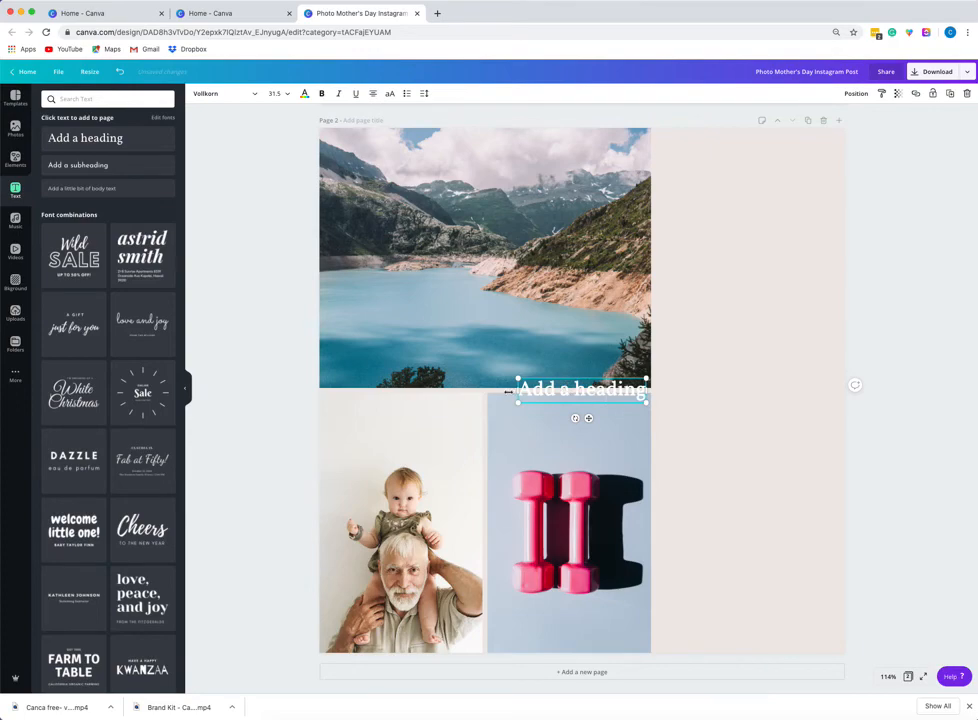
pyautogui.moveTo(520, 356); pyautogui.dragTo(423, 358)
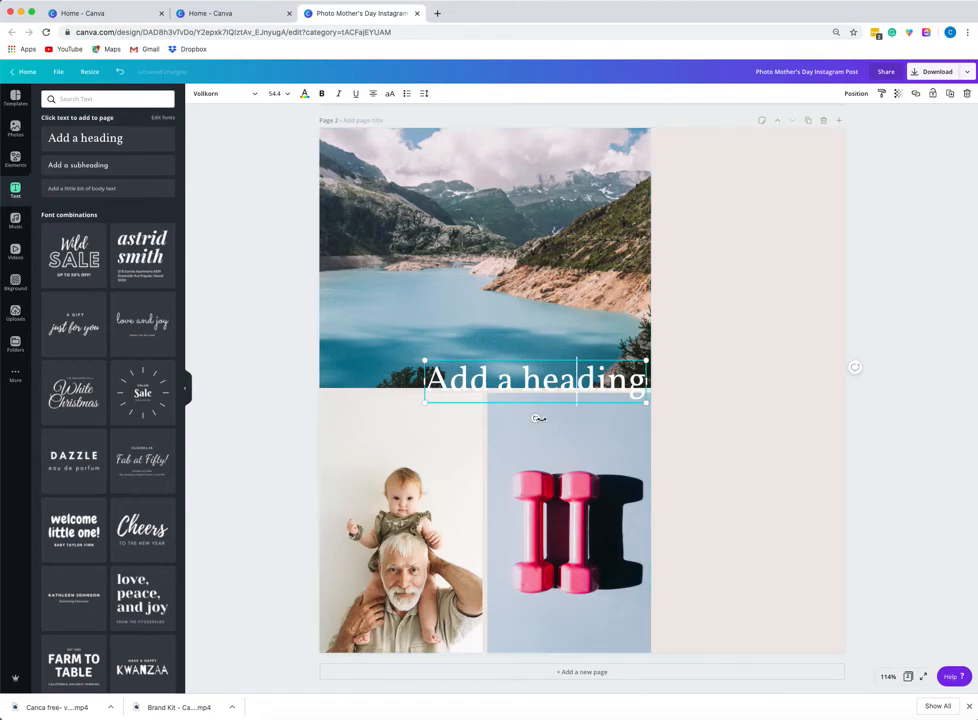
# Rotate the heading so it slants upward toward the right.
pyautogui.moveTo(537, 417)
pyautogui.mouseDown()
pyautogui.moveTo(553, 399)
pyautogui.moveTo(531, 421)
pyautogui.moveTo(541, 426)
pyautogui.mouseUp()
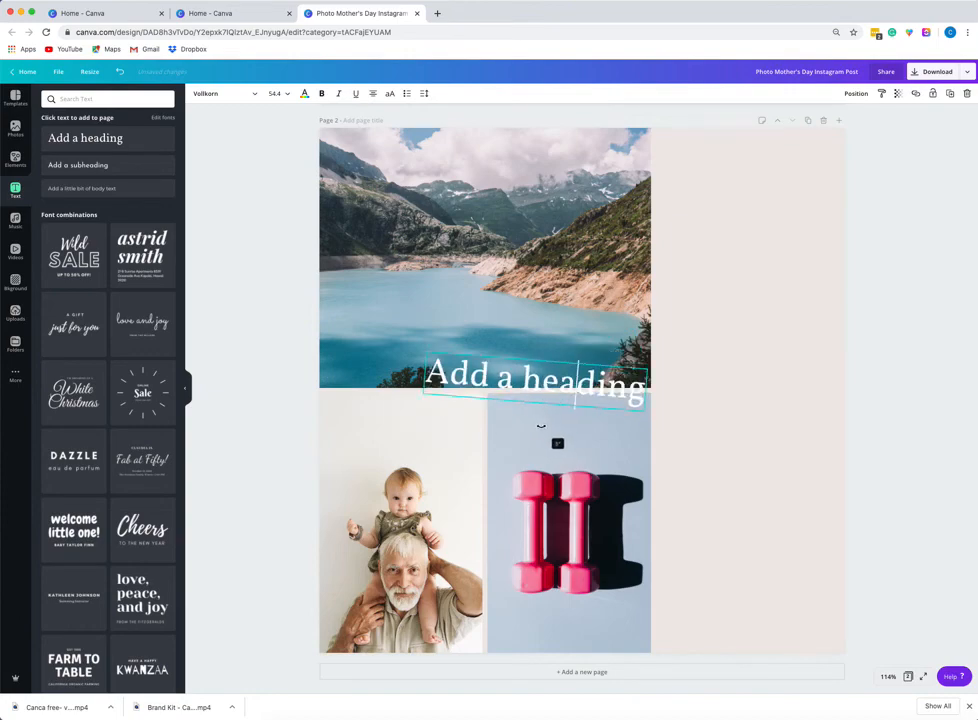
pyautogui.moveTo(545, 319); pyautogui.dragTo(550, 418)
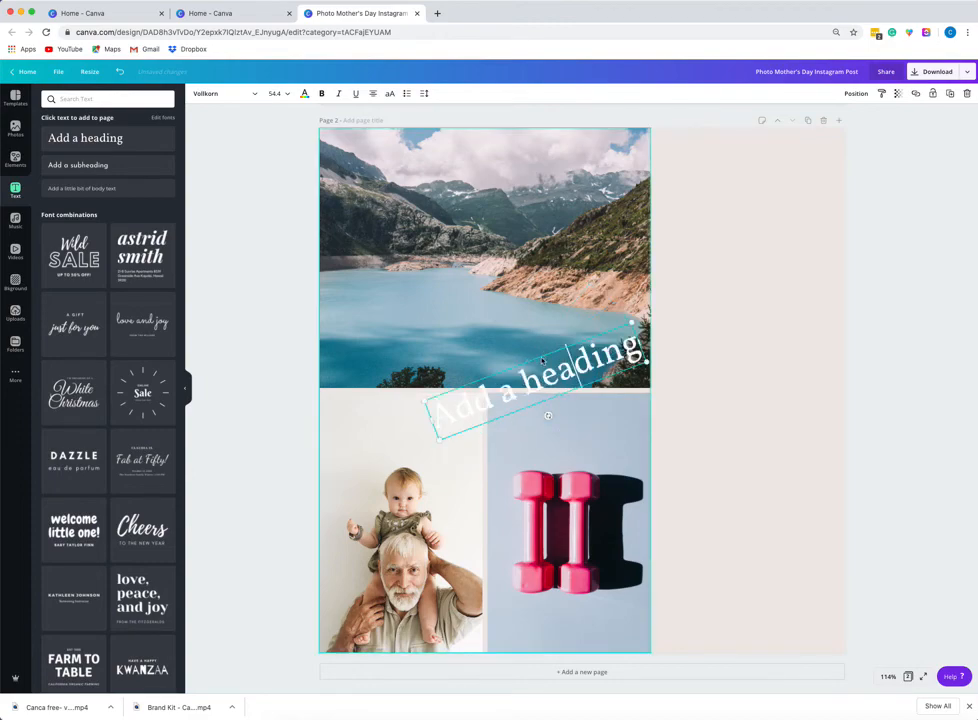
# Replace the heading's text with "Change here".
pyautogui.doubleClick(541, 371)
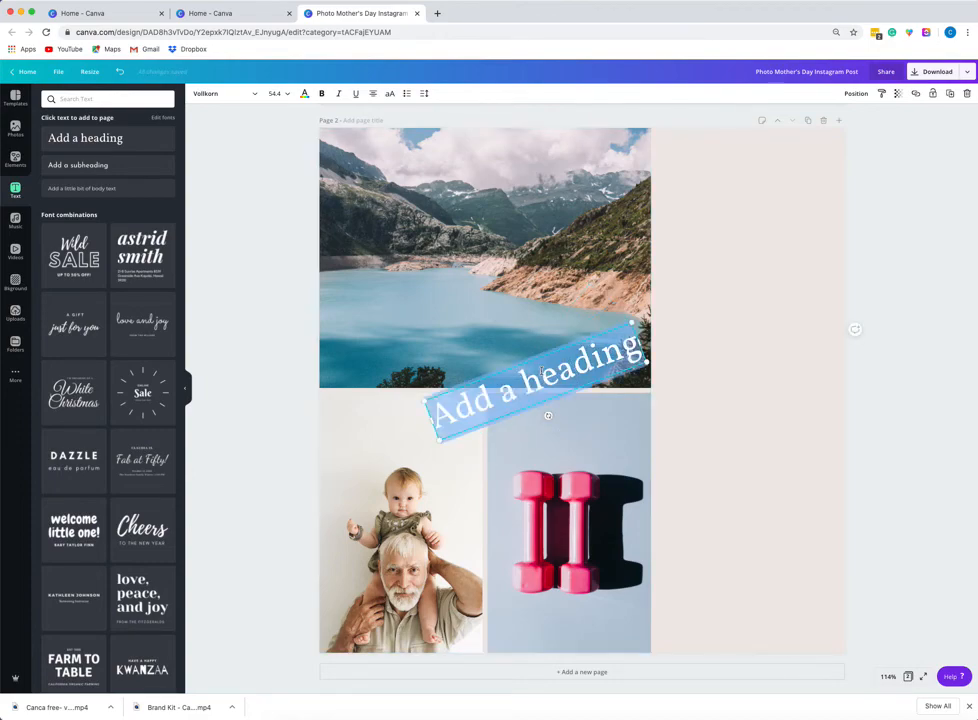
pyautogui.press('BackSpace')
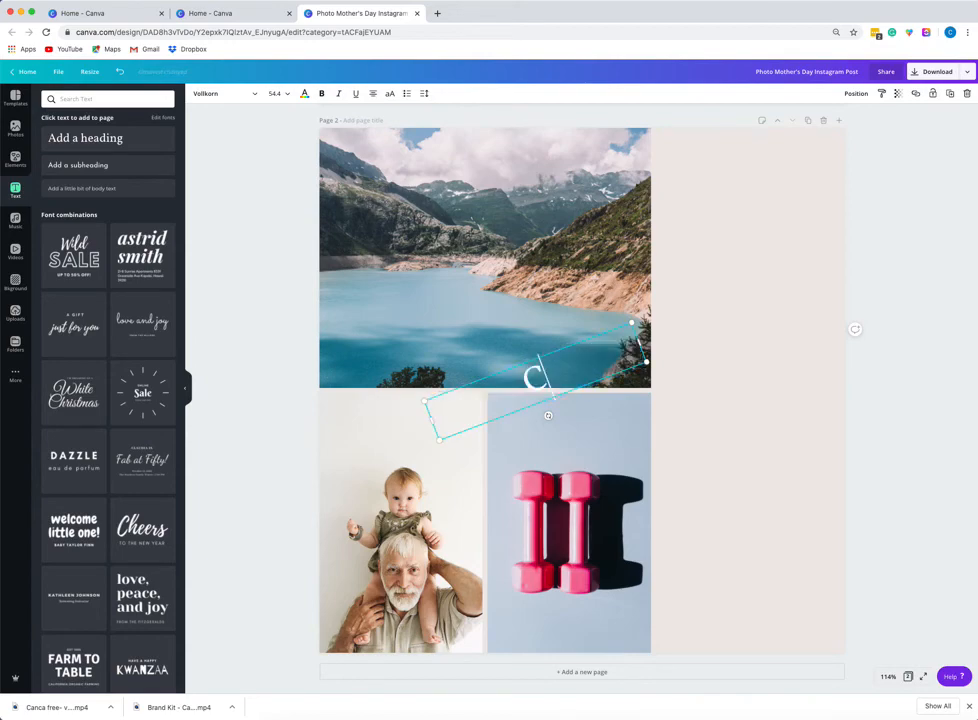
pyautogui.write('Change')
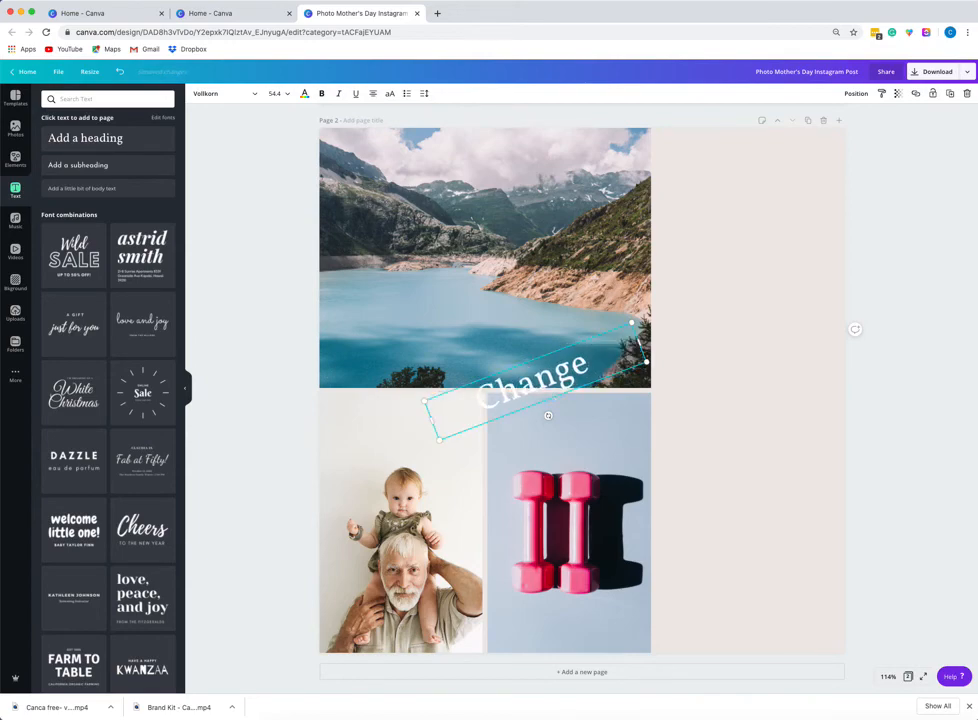
pyautogui.write(' here')
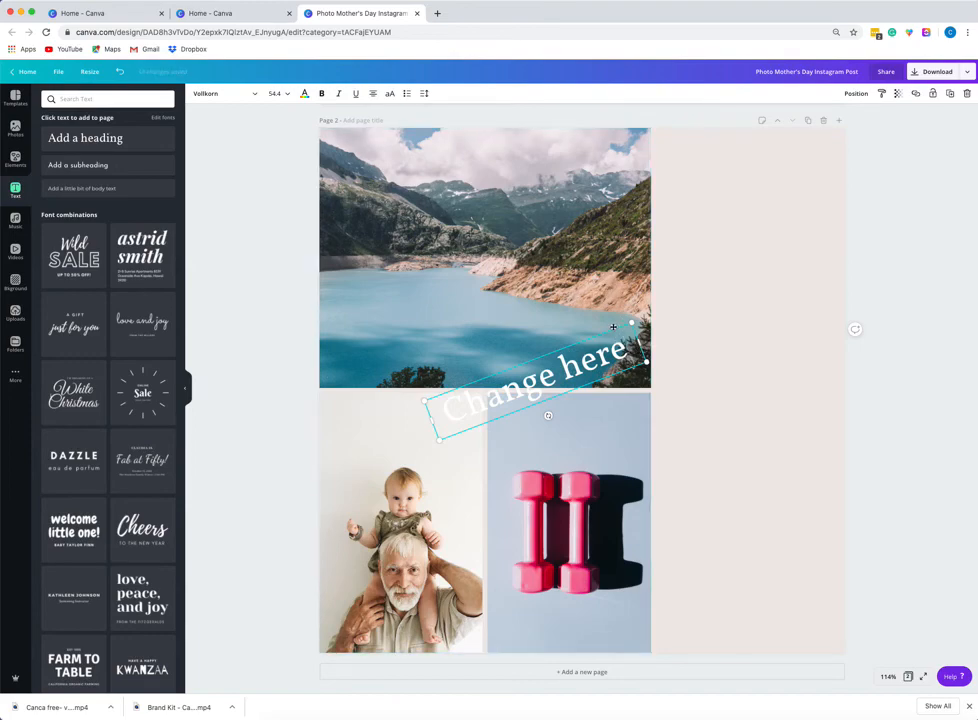
# Move the rotated heading onto the beige area to the right of the photo grid.
pyautogui.moveTo(622, 318); pyautogui.dragTo(798, 180)
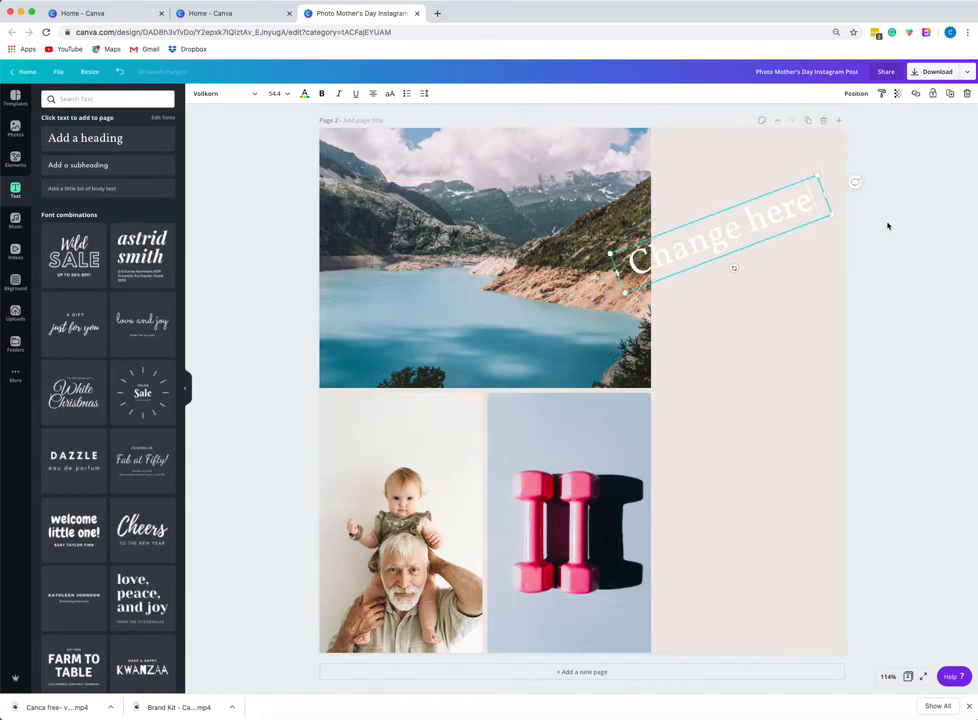
pyautogui.click(887, 225)
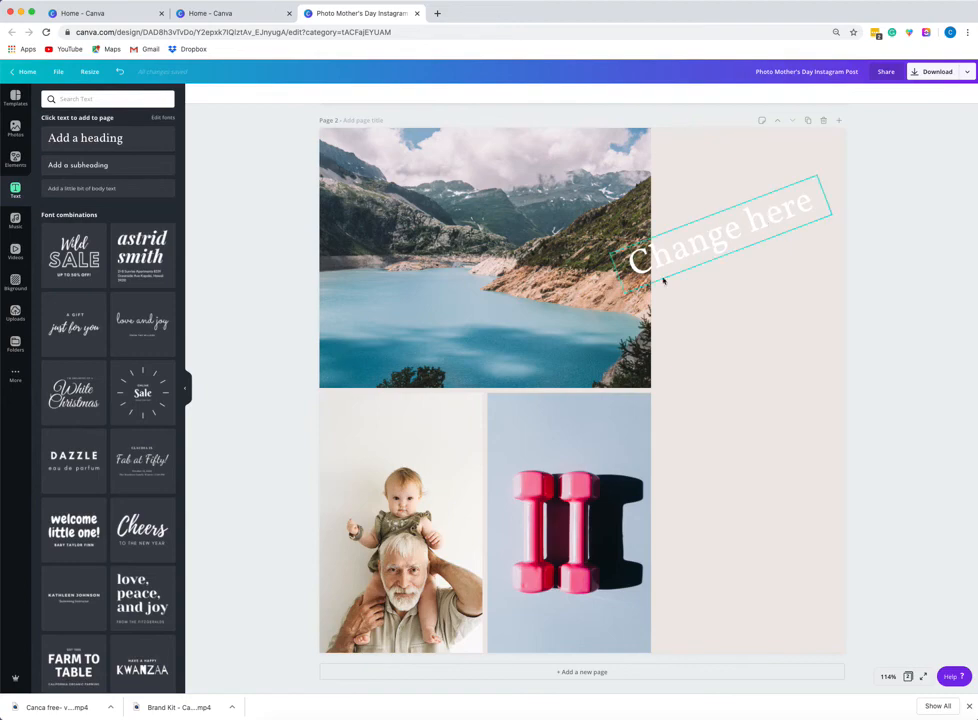
# Add a subheading text box and place it just below the heading on the beige area.
pyautogui.click(98, 165)
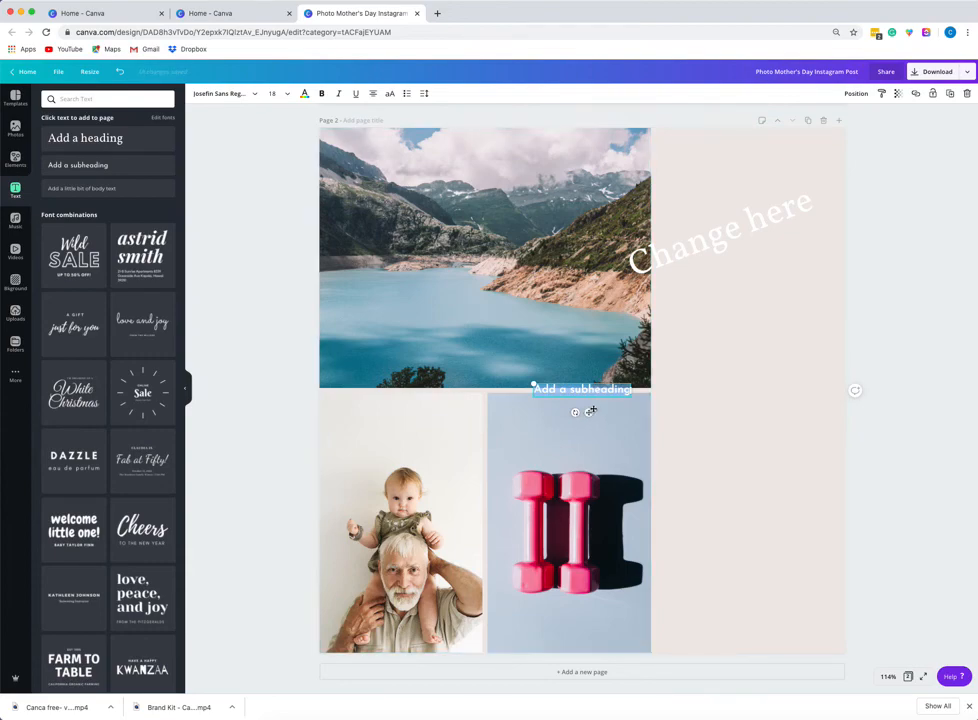
pyautogui.moveTo(588, 413); pyautogui.dragTo(756, 311)
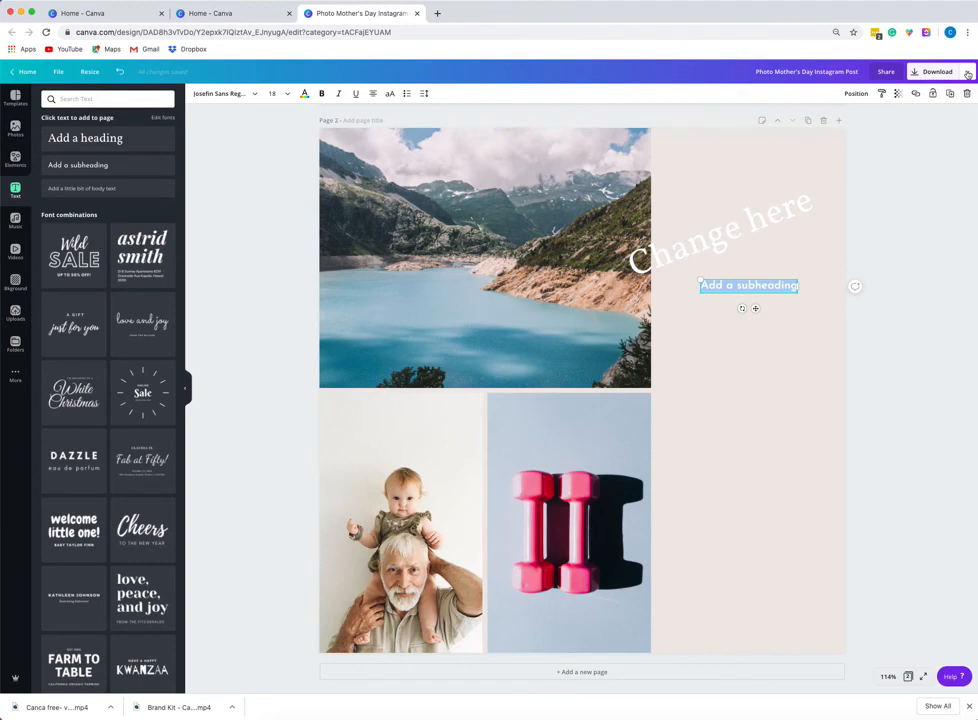
# Open the sharing panel and then the publishing options menu next to Download.
pyautogui.click(884, 73)
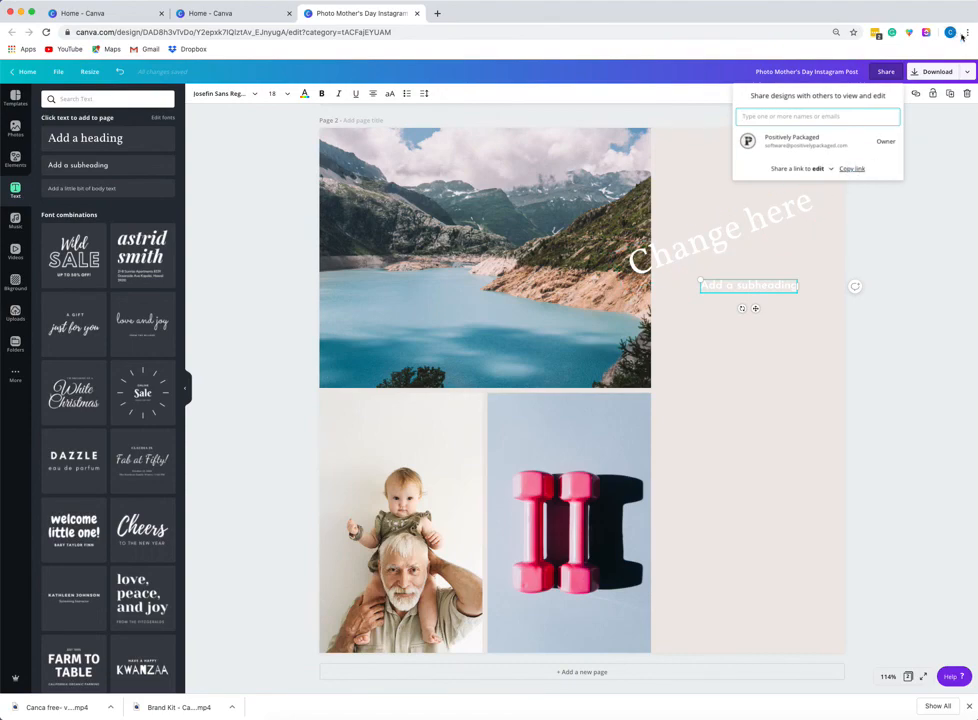
pyautogui.click(967, 72)
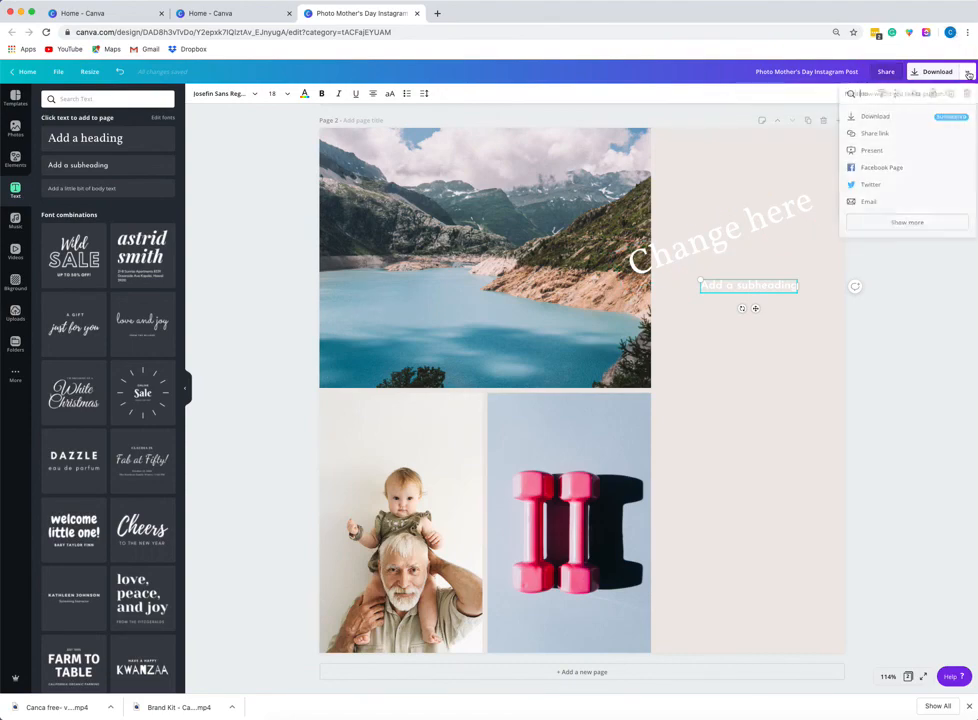
pyautogui.click(967, 72)
pyautogui.click(967, 72)
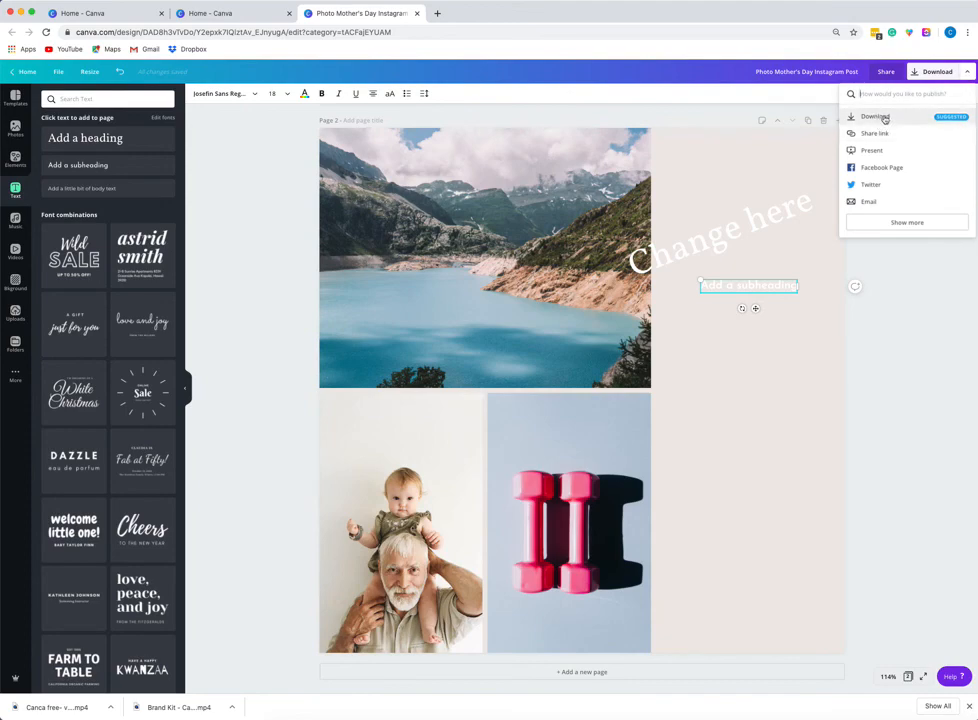
# Expand the publishing menu to show more options and browse through the full list.
pyautogui.click(895, 222)
pyautogui.scroll(-1, 898, 233)
pyautogui.scroll(-10, 898, 233)
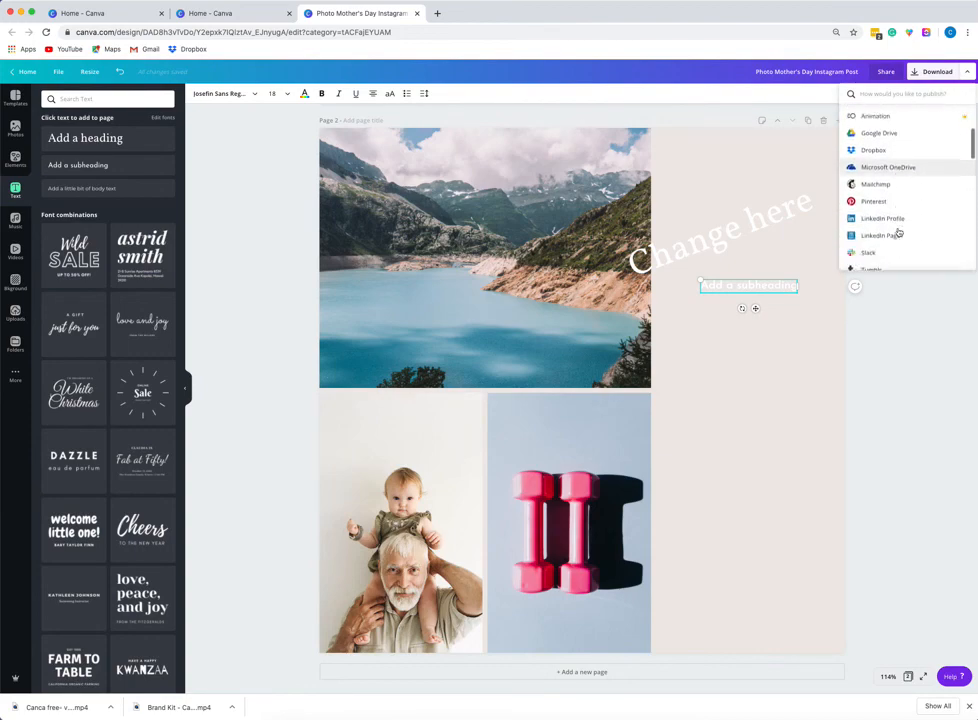
pyautogui.scroll(-10, 898, 233)
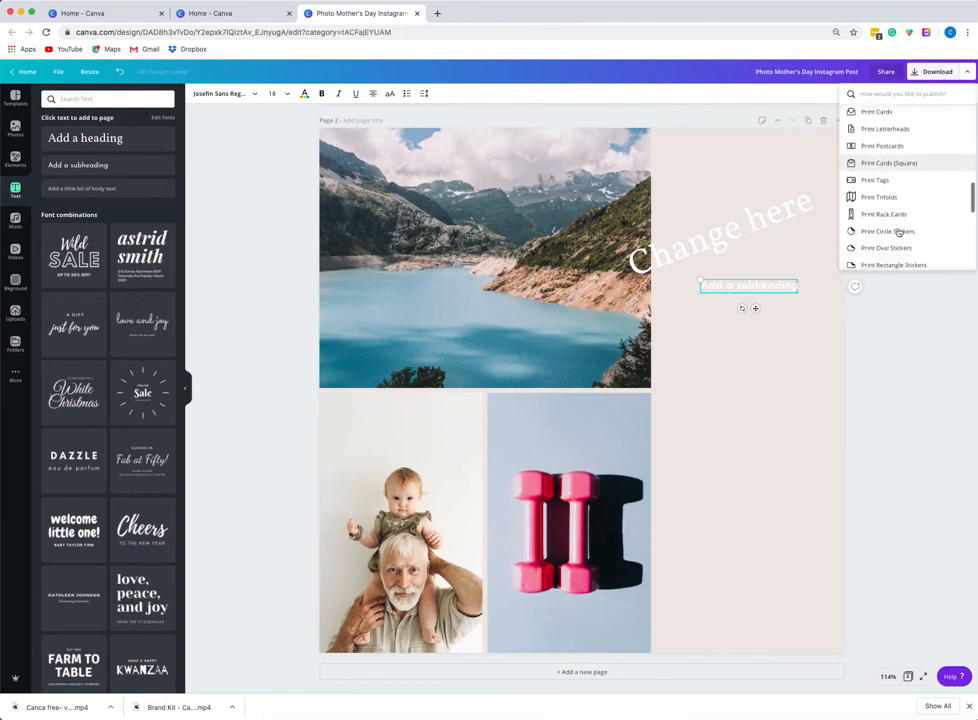
pyautogui.scroll(-5, 898, 233)
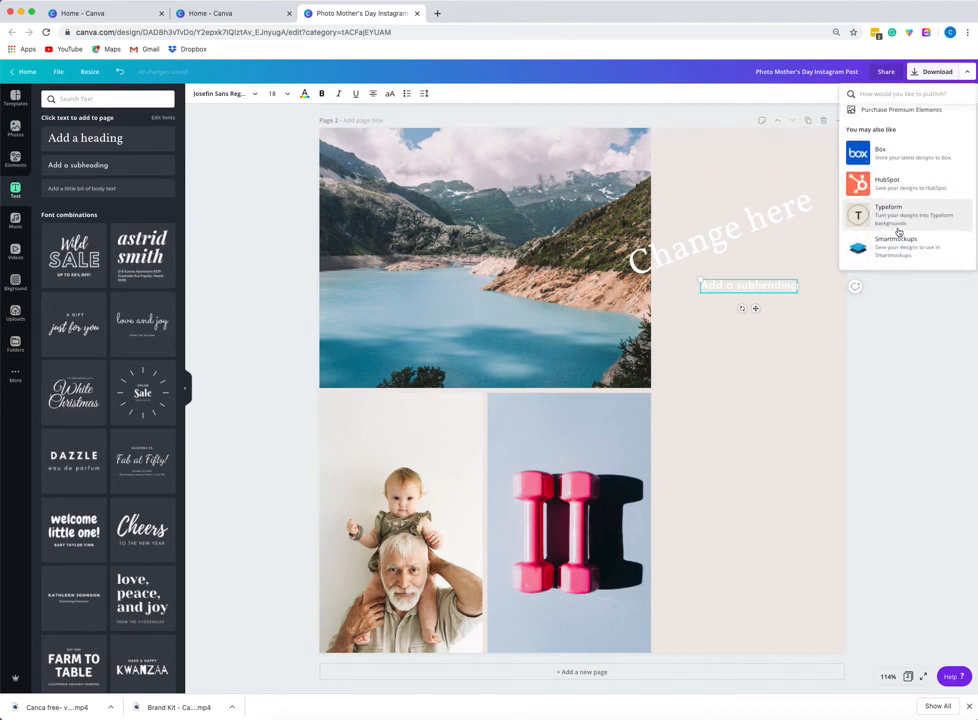
pyautogui.scroll(5, 898, 233)
pyautogui.scroll(8, 898, 233)
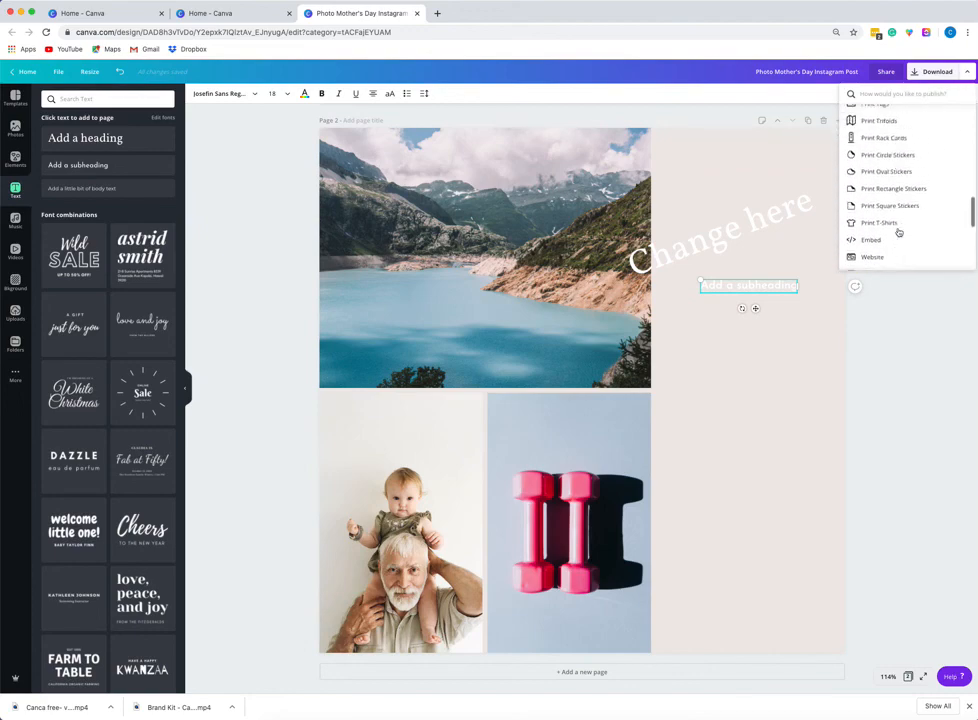
pyautogui.click(893, 335)
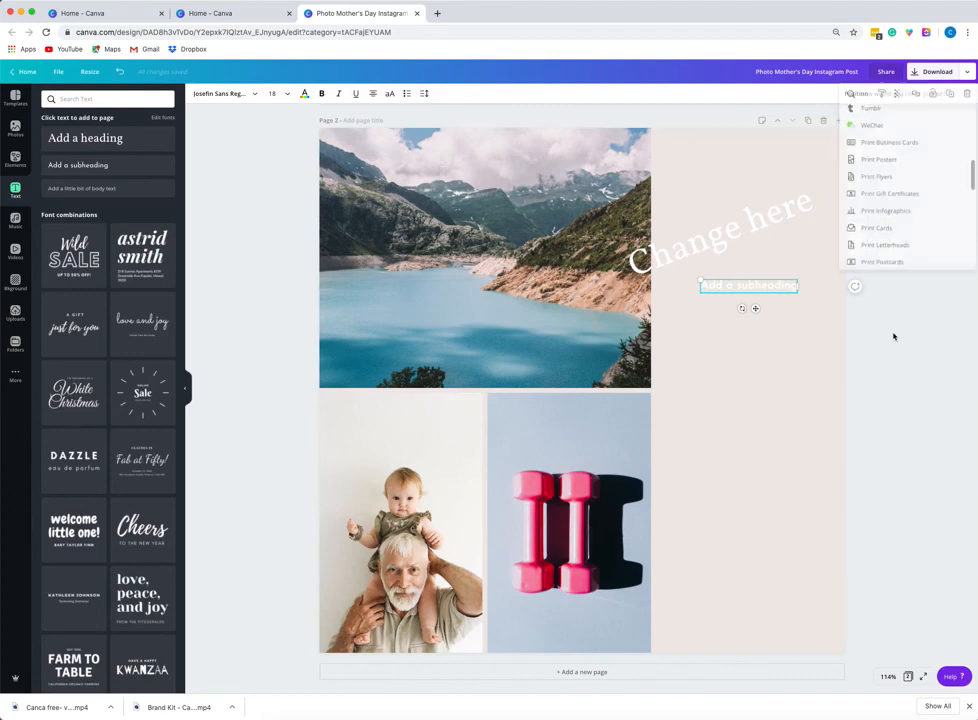